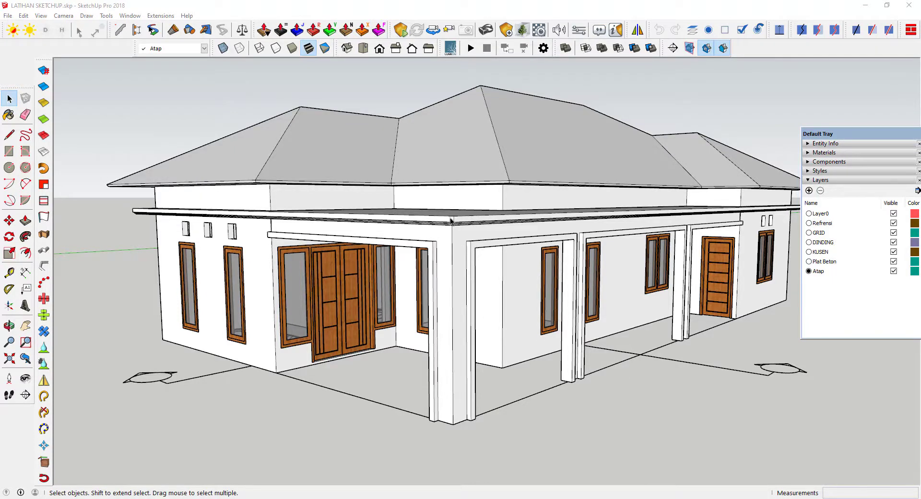
- Orbit and zoom around the house to inspect it from several angles, including the roof eave
scroll(451, 220, up, 2)
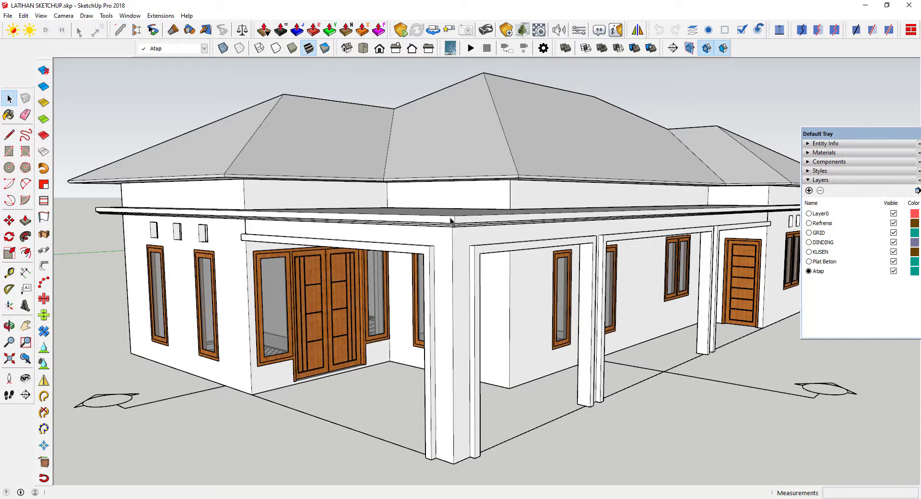
scroll(404, 187, down, 2)
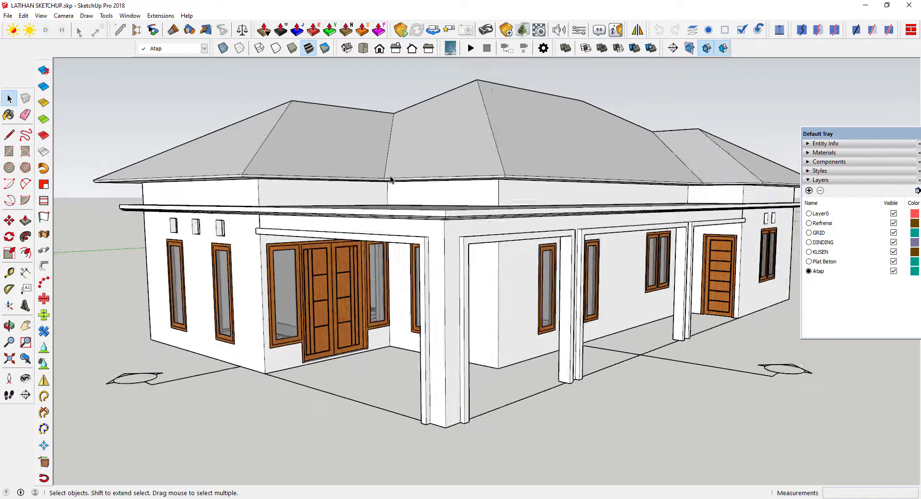
scroll(404, 187, down, 1)
middle_drag(407, 182, 403, 222)
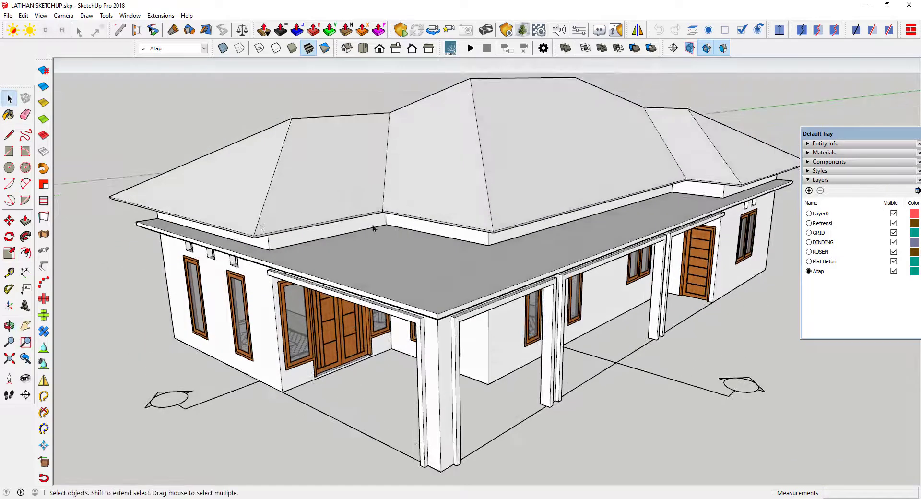
scroll(266, 226, up, 2)
scroll(290, 245, up, 2)
mouse_move(289, 245)
middle_down()
mouse_move(315, 160)
mouse_move(275, 182)
mouse_move(303, 202)
mouse_move(378, 197)
mouse_move(379, 226)
mouse_move(412, 211)
mouse_move(426, 224)
mouse_move(487, 211)
middle_up()
scroll(411, 210, up, 1)
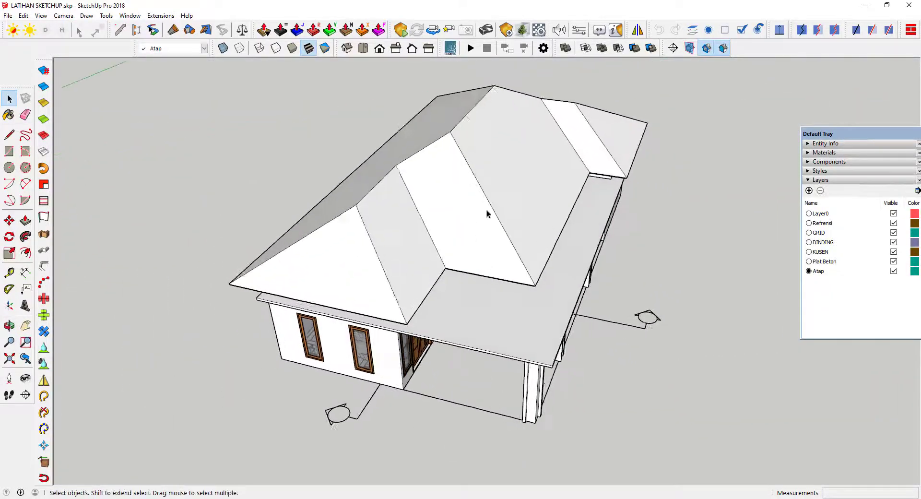
scroll(339, 192, up, 2)
scroll(430, 167, up, 2)
scroll(431, 167, down, 3)
mouse_move(370, 195)
middle_down()
mouse_move(400, 172)
mouse_move(269, 171)
middle_up()
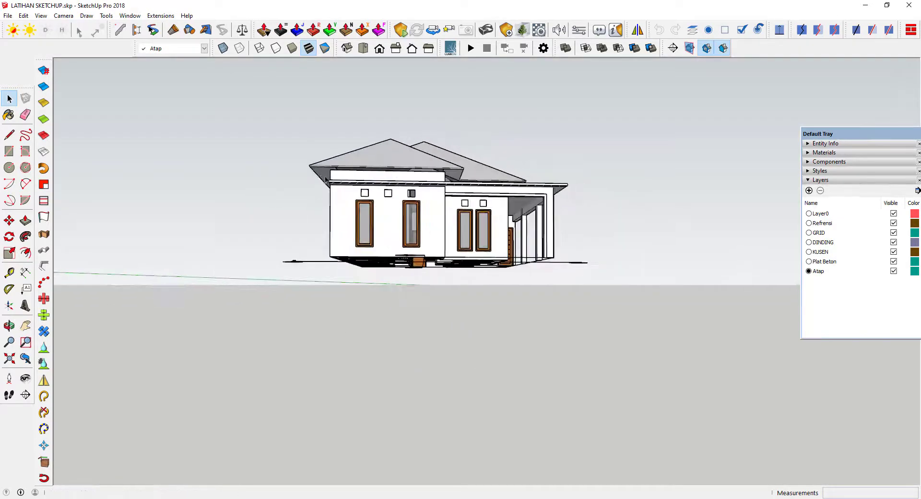
scroll(459, 144, up, 2)
mouse_move(459, 147)
middle_down()
mouse_move(473, 234)
mouse_move(422, 247)
mouse_move(456, 253)
mouse_move(373, 239)
mouse_move(506, 242)
middle_up()
key(space)
scroll(411, 247, down, 3)
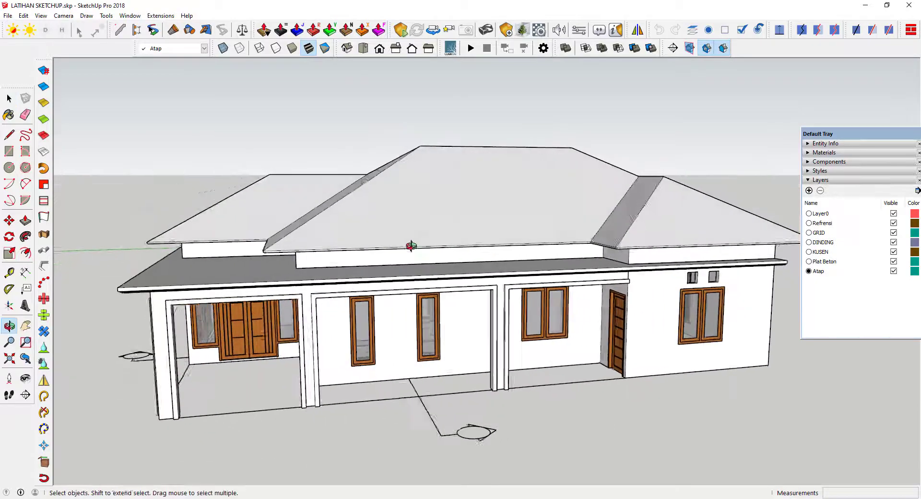
scroll(623, 243, down, 2)
mouse_move(623, 242)
middle_down()
mouse_move(418, 232)
mouse_move(438, 241)
mouse_move(357, 253)
mouse_move(417, 230)
middle_up()
scroll(395, 254, up, 3)
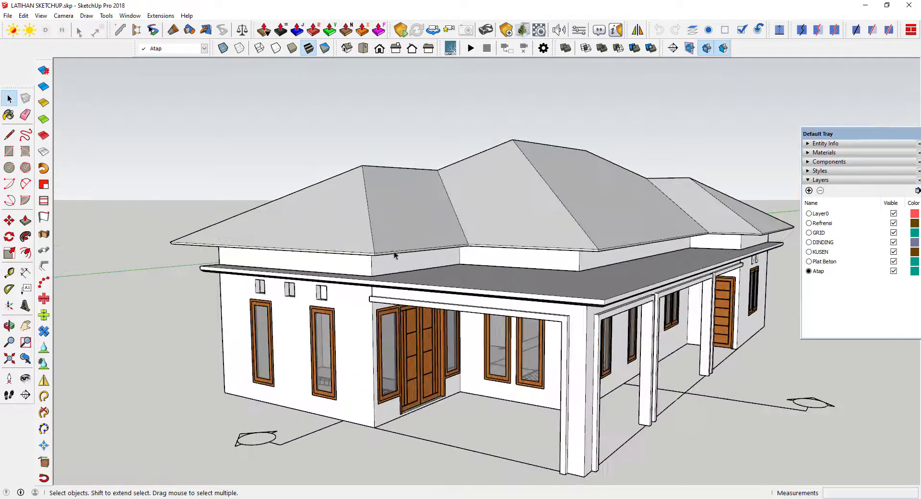
scroll(357, 261, up, 2)
scroll(430, 245, up, 2)
scroll(413, 245, up, 1)
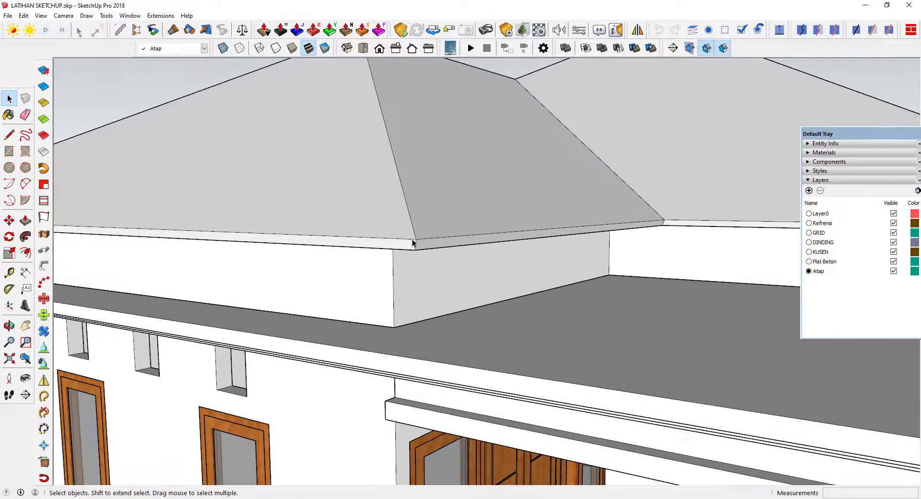
mouse_move(413, 245)
middle_down()
mouse_move(363, 206)
mouse_move(478, 253)
mouse_move(200, 259)
mouse_move(264, 237)
mouse_move(382, 220)
mouse_move(278, 254)
mouse_move(242, 203)
mouse_move(236, 211)
middle_up()
scroll(485, 257, down, 1)
scroll(490, 256, down, 1)
scroll(489, 256, down, 3)
scroll(257, 232, up, 3)
scroll(228, 206, down, 5)
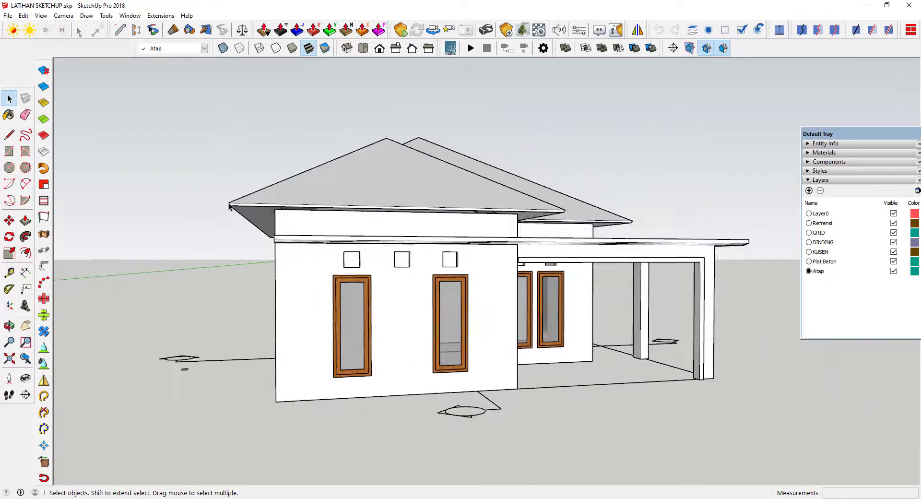
middle_drag(514, 220, 341, 230)
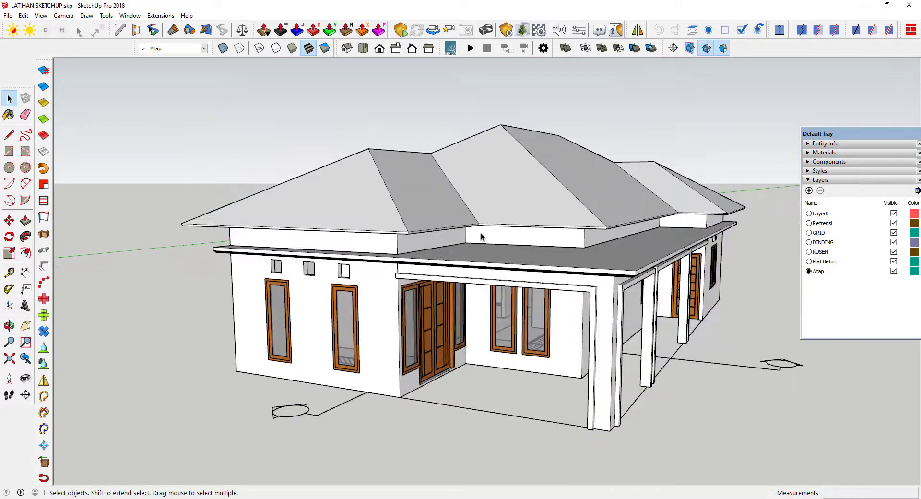
scroll(576, 247, up, 2)
scroll(622, 247, up, 2)
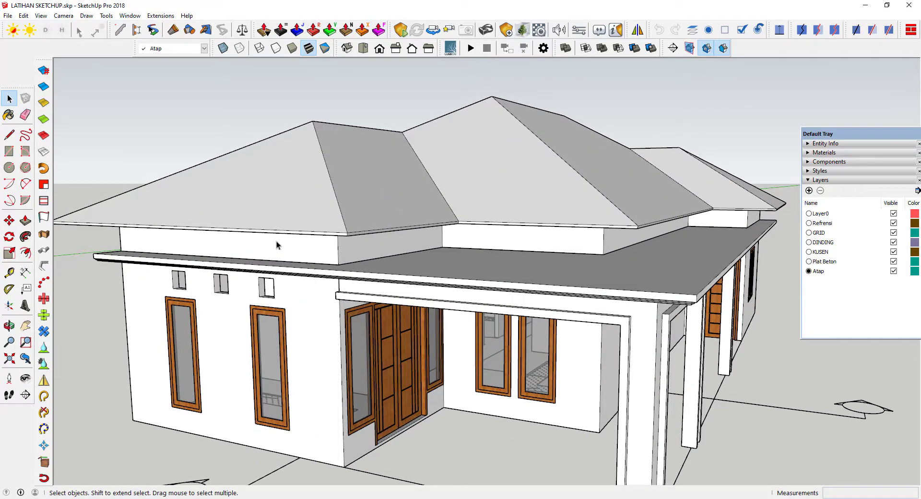
scroll(405, 255, down, 2)
middle_drag(405, 254, 336, 238)
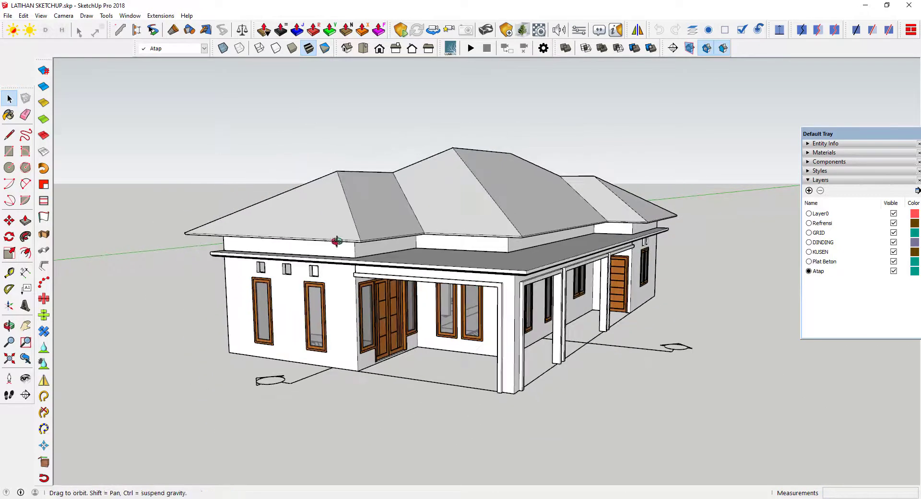
scroll(334, 239, up, 2)
scroll(383, 243, up, 1)
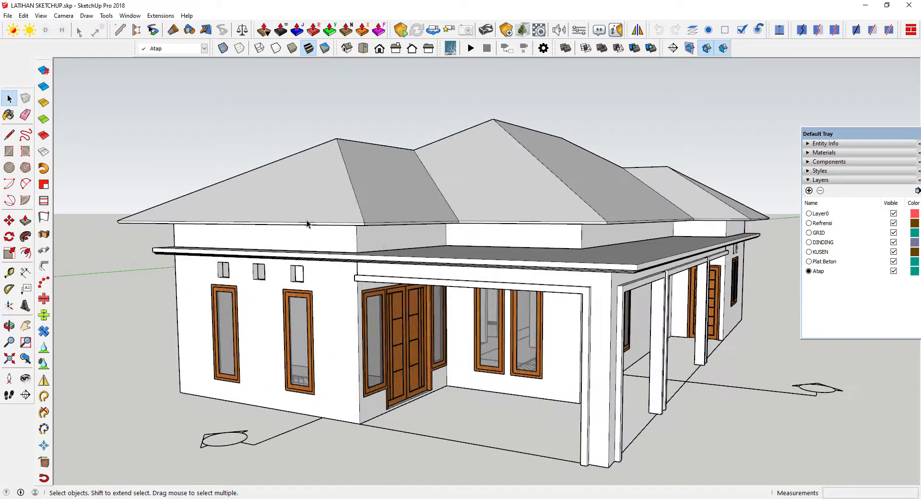
middle_drag(312, 246, 391, 235)
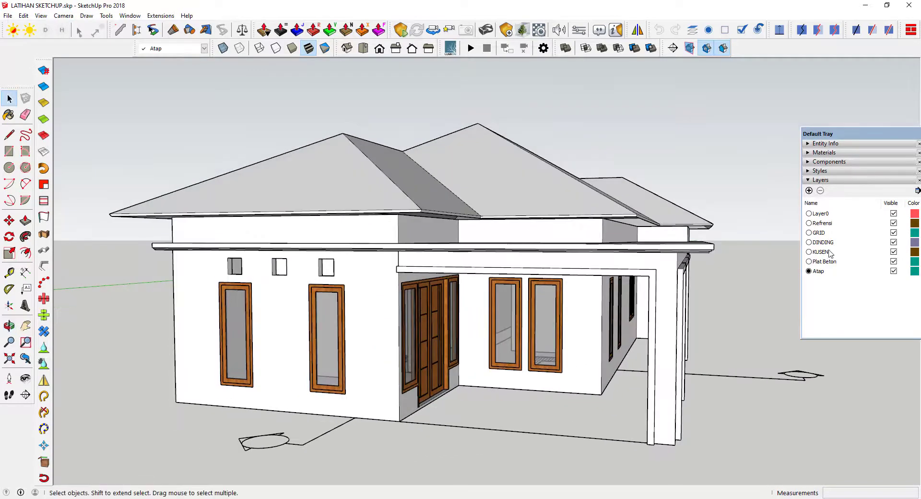
- Add a layer named 'listplank kayu', make it current, and float the Layers tray
click(810, 190)
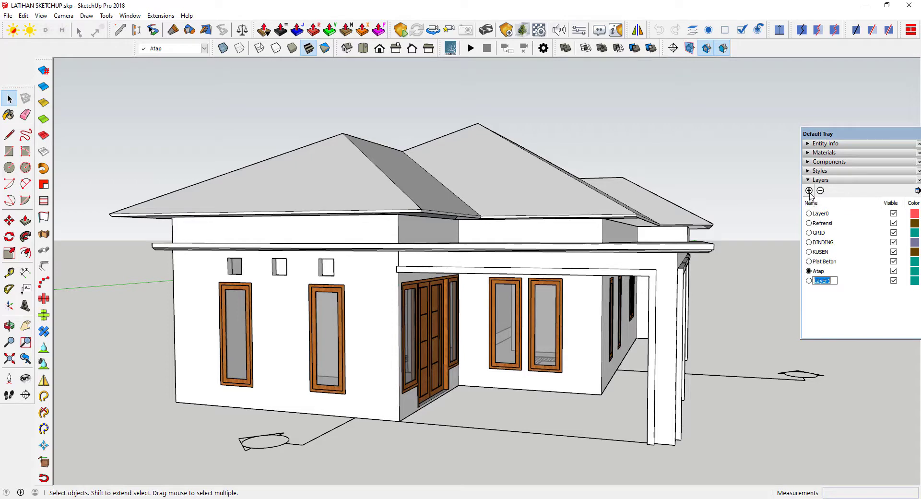
key(BackSpace)
text(yu)
key(Return)
click(808, 281)
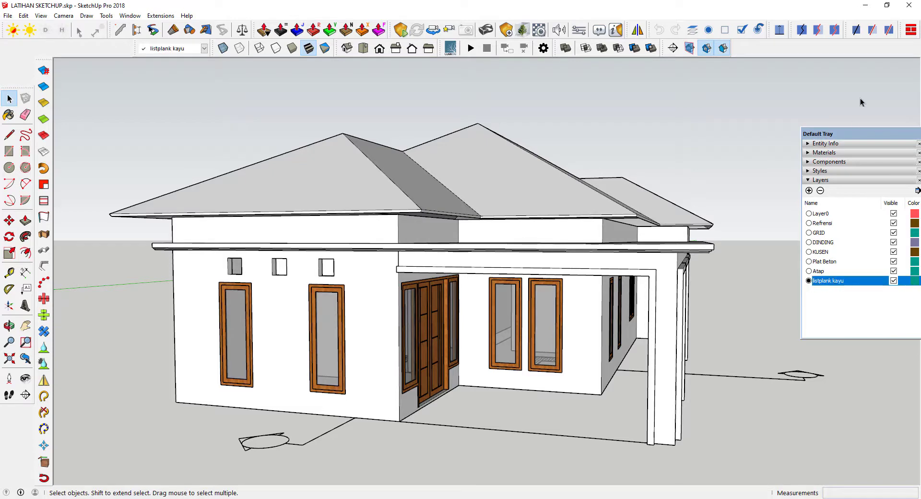
drag(866, 136, 775, 114)
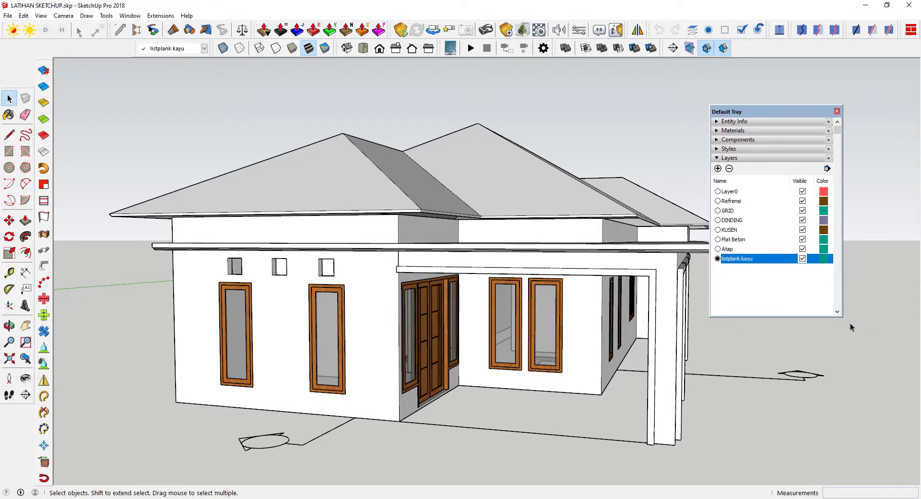
drag(757, 116, 810, 122)
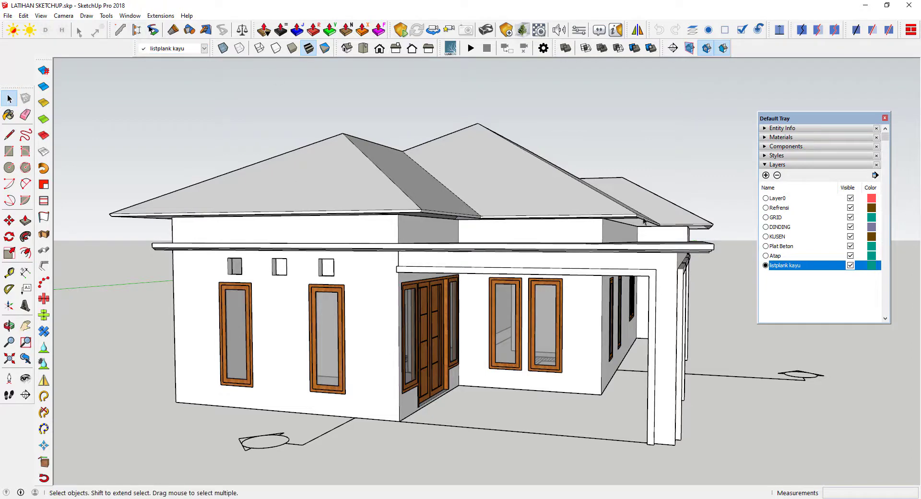
middle_drag(312, 138, 302, 139)
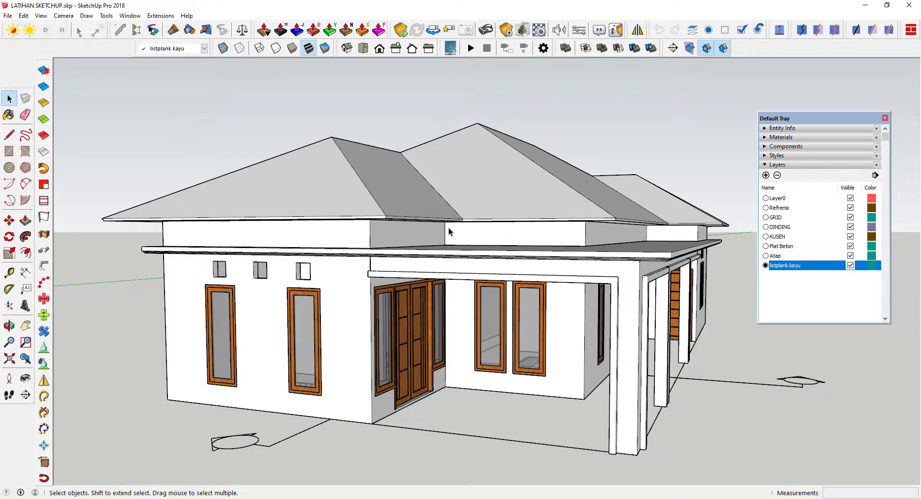
middle_drag(449, 231, 482, 232)
mouse_move(350, 224)
middle_down()
mouse_move(392, 238)
mouse_move(355, 224)
mouse_move(487, 242)
middle_up()
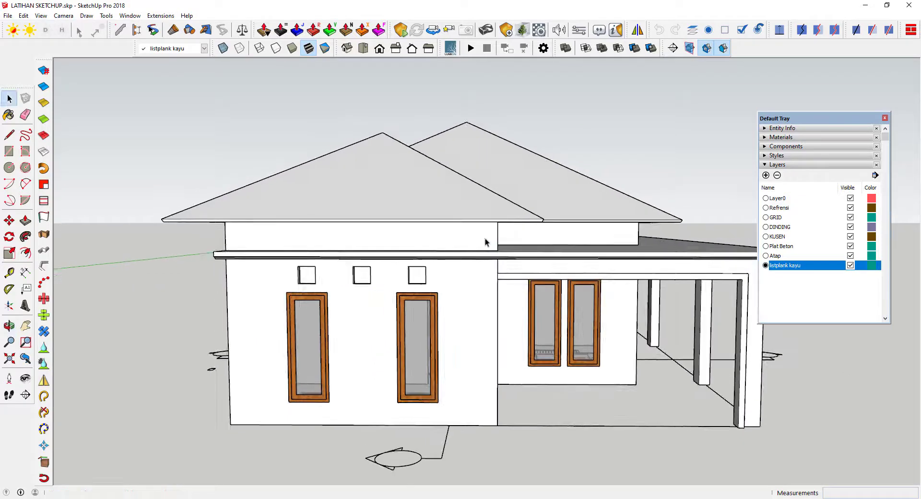
mouse_move(225, 230)
middle_down()
mouse_move(173, 218)
mouse_move(278, 237)
mouse_move(247, 239)
mouse_move(270, 222)
middle_up()
scroll(304, 203, up, 2)
scroll(366, 220, up, 2)
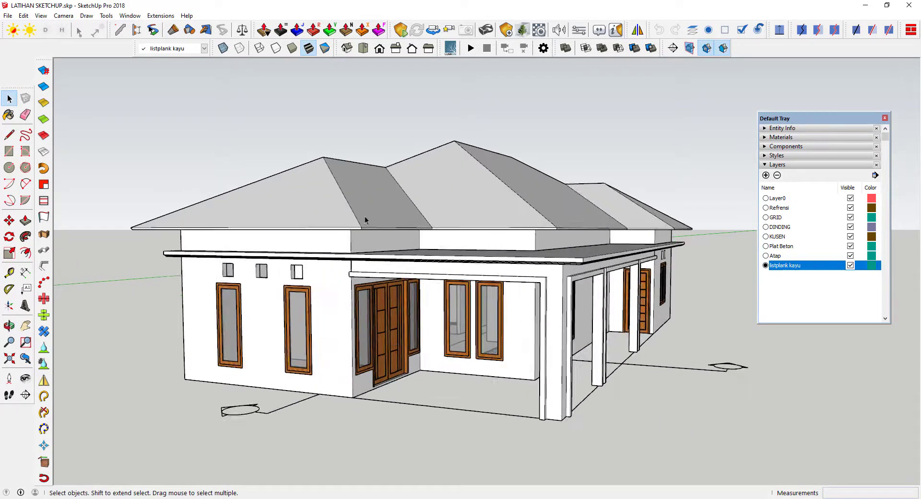
mouse_move(348, 233)
middle_down()
mouse_move(309, 231)
mouse_move(435, 253)
middle_up()
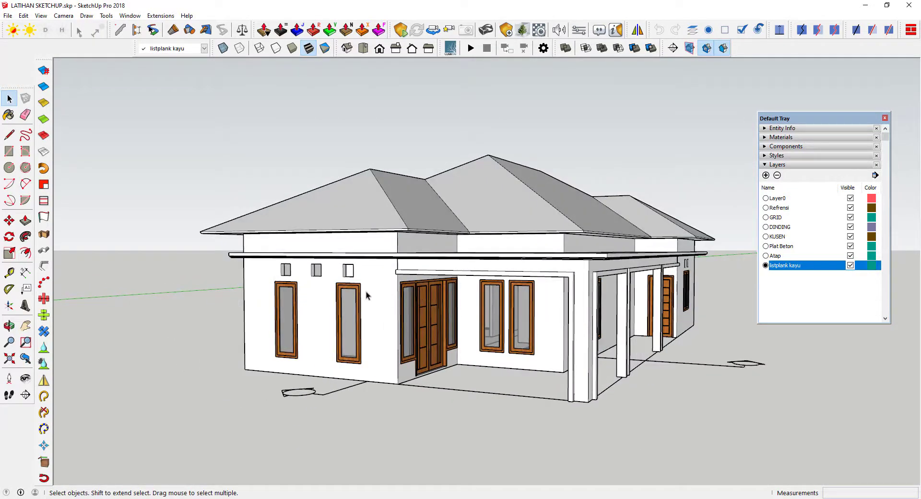
scroll(372, 258, up, 2)
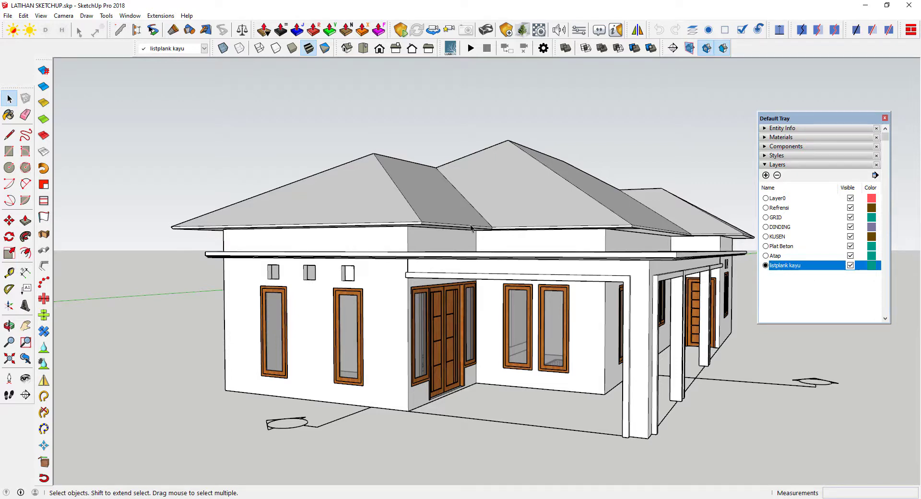
middle_drag(620, 239, 530, 259)
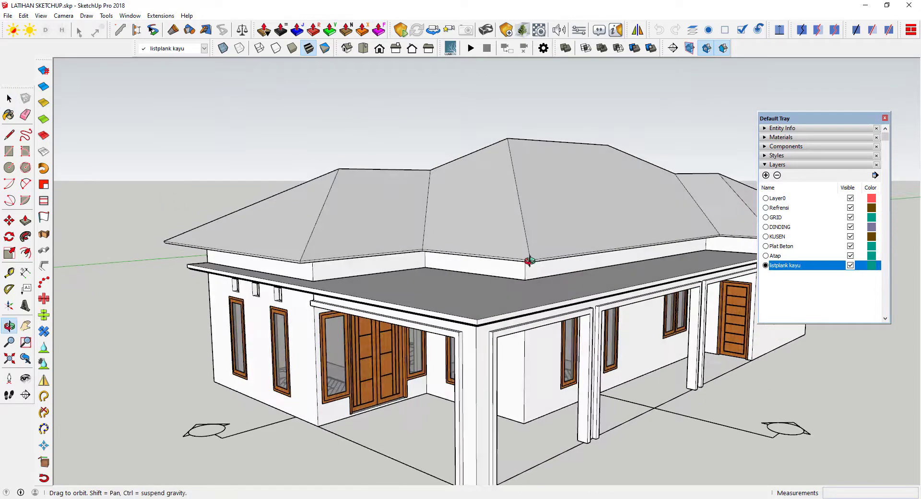
scroll(710, 240, down, 3)
scroll(710, 240, down, 2)
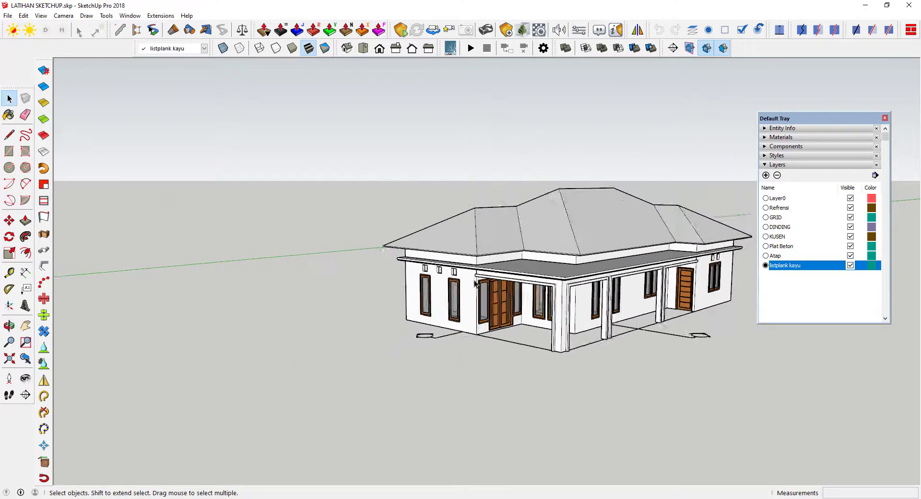
middle_drag(710, 240, 562, 233)
middle_drag(370, 263, 478, 255)
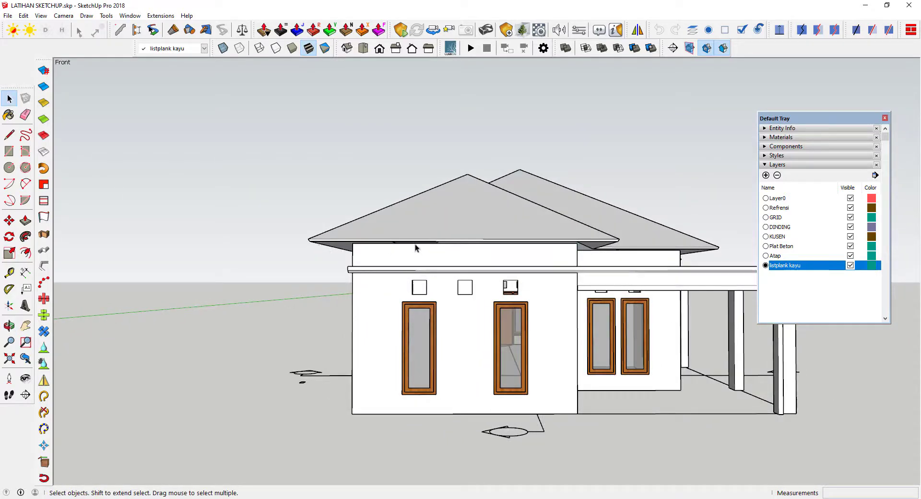
scroll(316, 245, down, 3)
scroll(469, 251, down, 2)
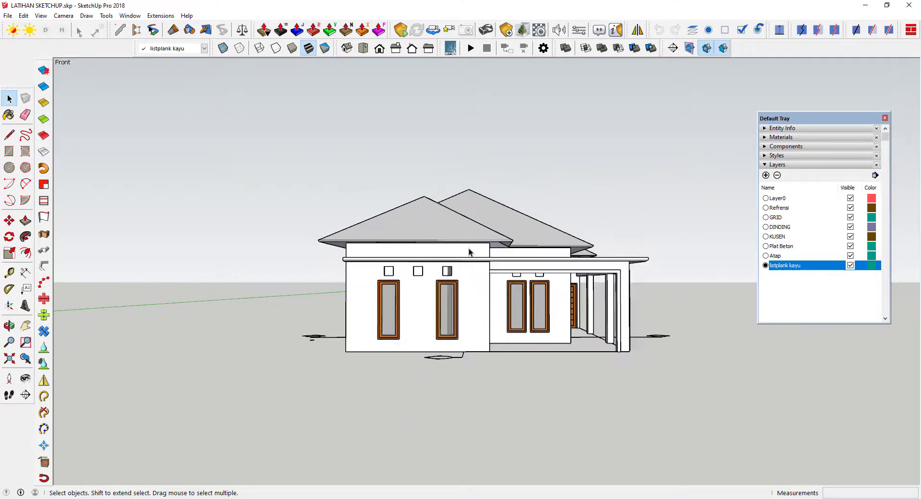
mouse_move(469, 251)
middle_down()
mouse_move(392, 251)
mouse_move(234, 207)
middle_up()
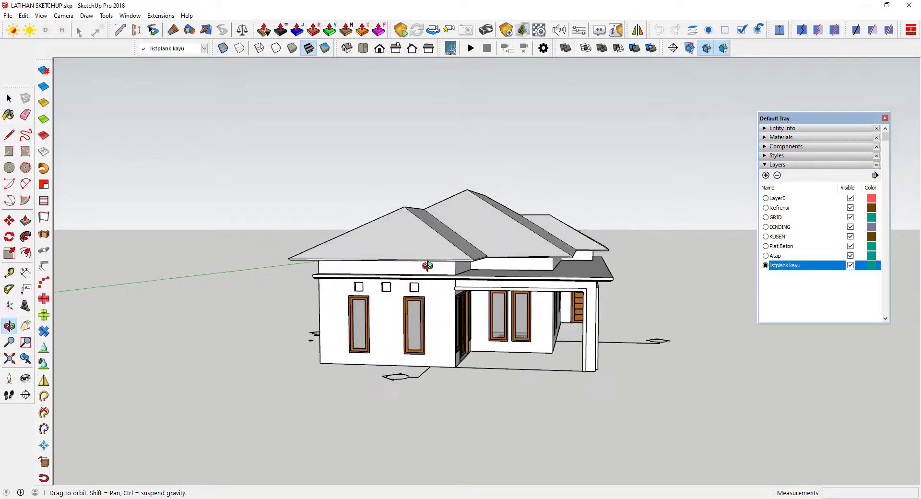
- Draw a small rectangle on the ground beside the house, undoing an oversized first attempt
click(9, 151)
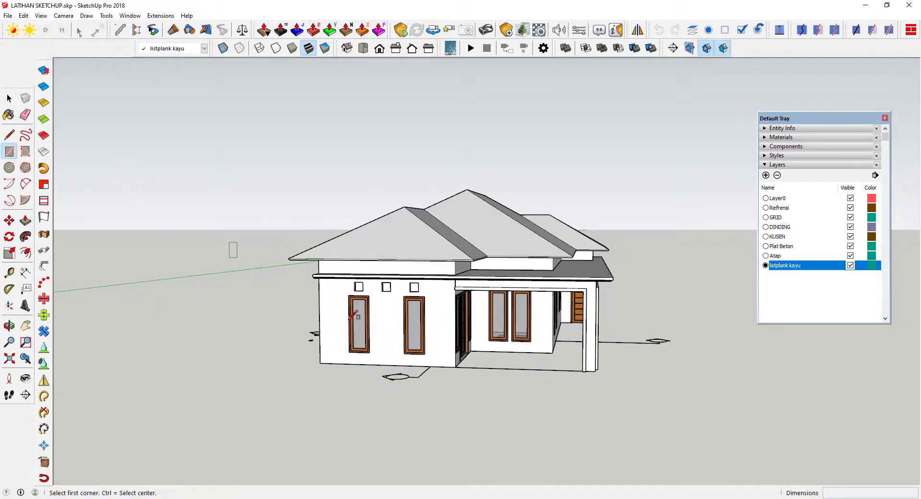
scroll(236, 338, up, 4)
click(236, 339)
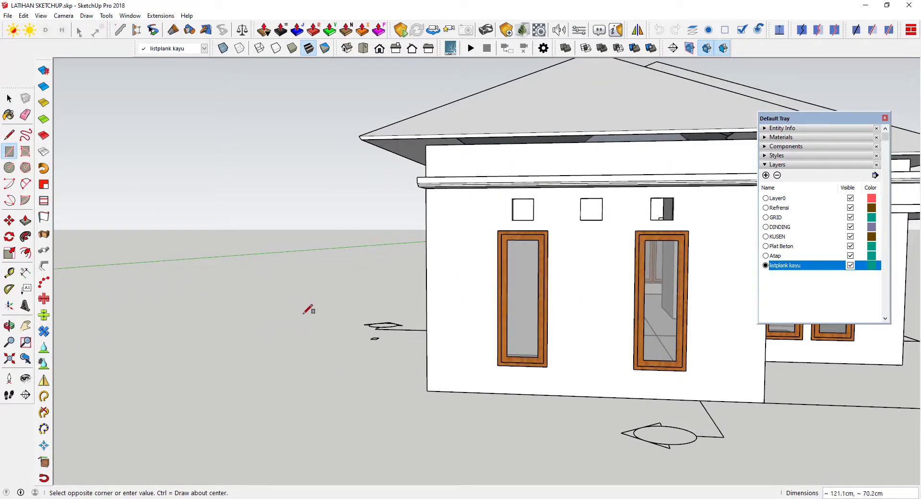
scroll(307, 313, down, 4)
mouse_move(302, 313)
middle_down()
mouse_move(282, 334)
mouse_move(298, 345)
middle_up()
click(242, 349)
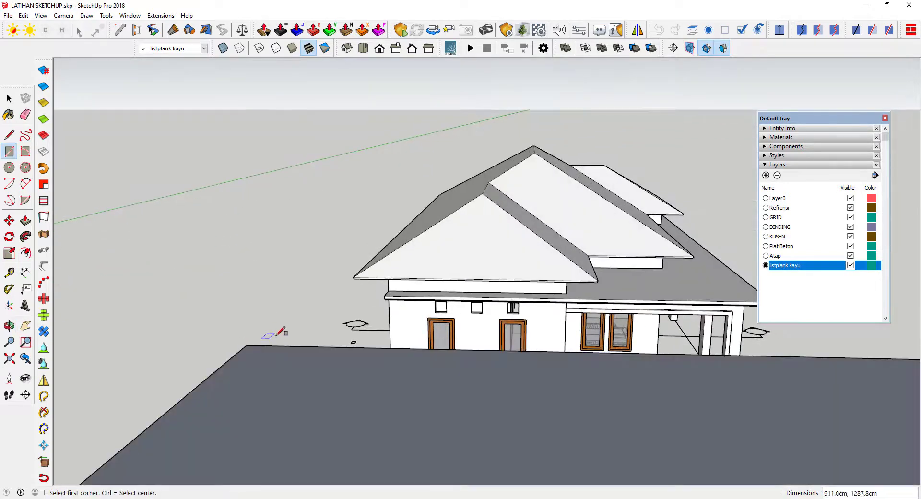
mouse_move(243, 349)
middle_down()
mouse_move(206, 304)
mouse_move(247, 308)
middle_up()
scroll(247, 308, down, 2)
key(ctrl+z)
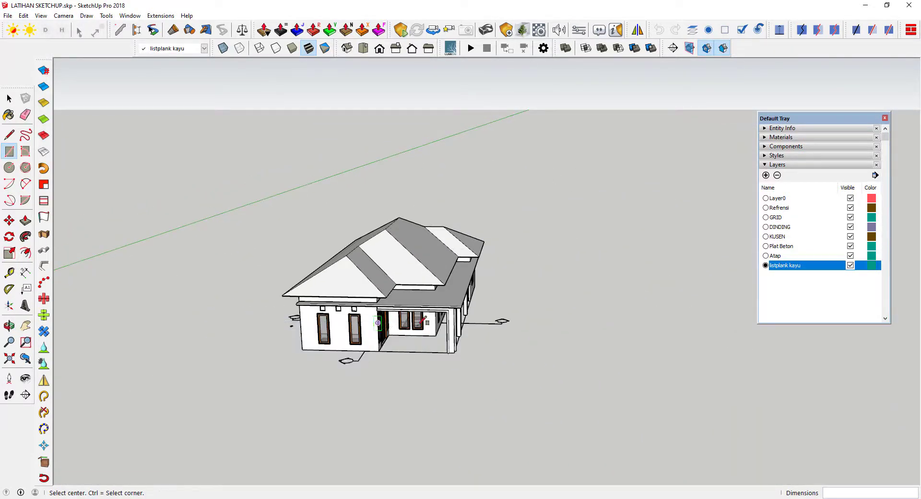
scroll(541, 356, up, 2)
ctrl+click(546, 368)
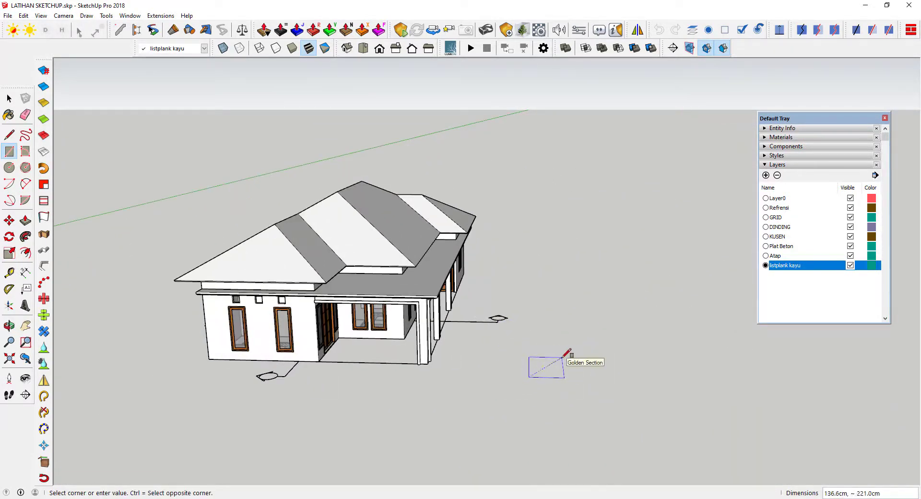
key(ctrl)
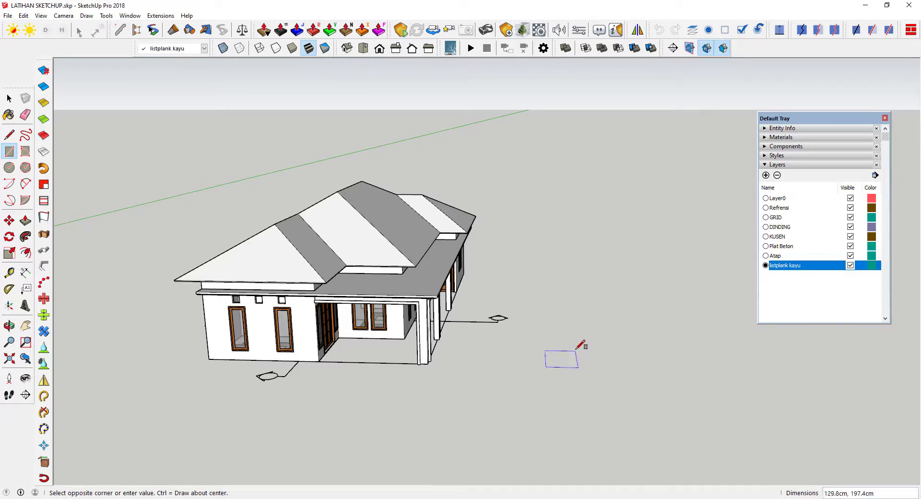
click(577, 348)
- Push/Pull the rectangle up into a box about 131 cm tall
click(25, 221)
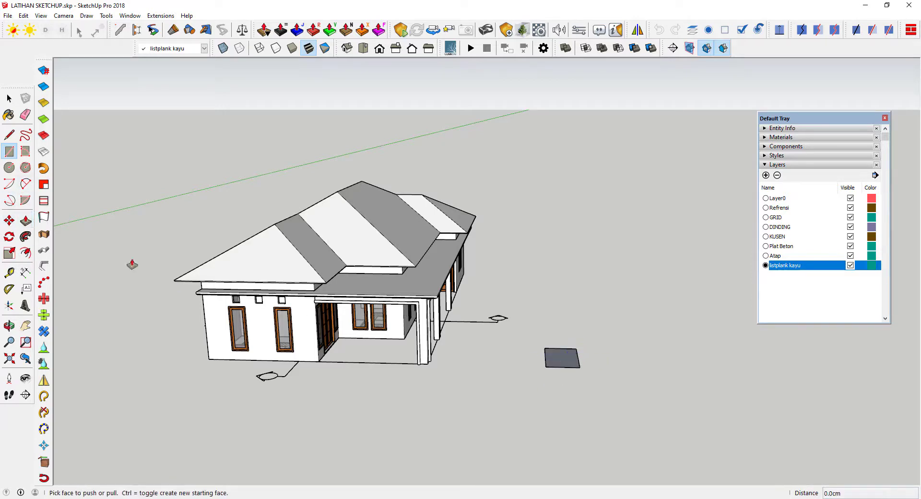
scroll(566, 360, up, 1)
drag(568, 362, 562, 317)
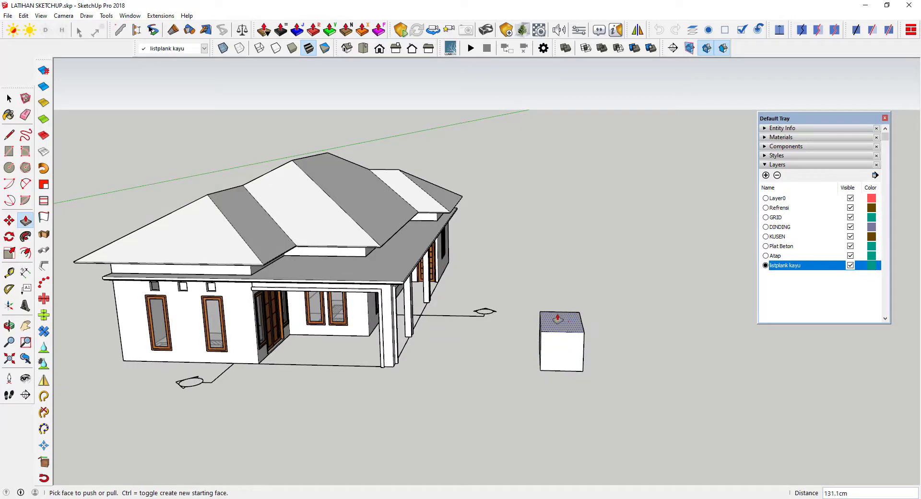
- Select the new box and turn it into a group
key(space)
drag(511, 275, 628, 416)
middle_drag(629, 417, 509, 336)
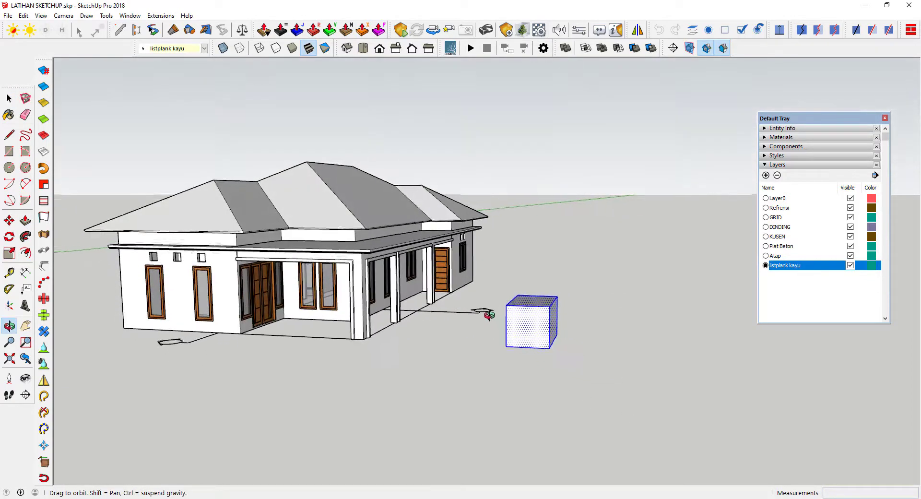
scroll(518, 326, up, 2)
right_click(526, 324)
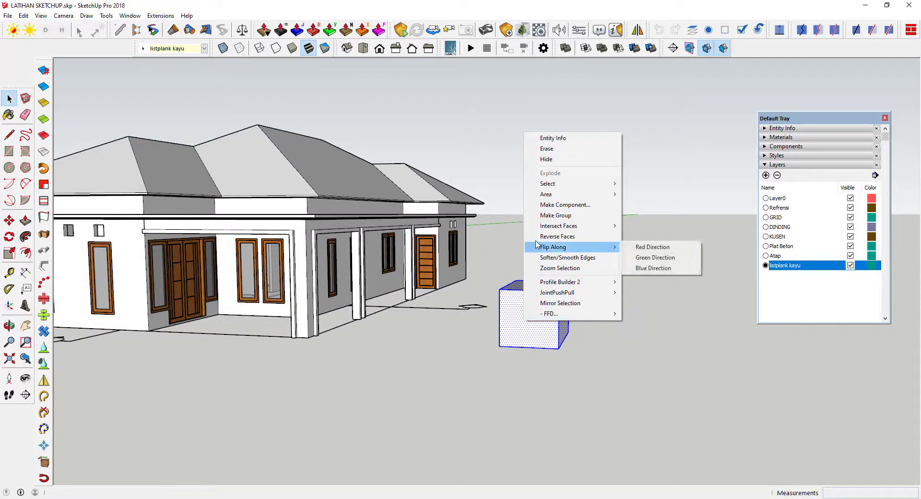
click(552, 216)
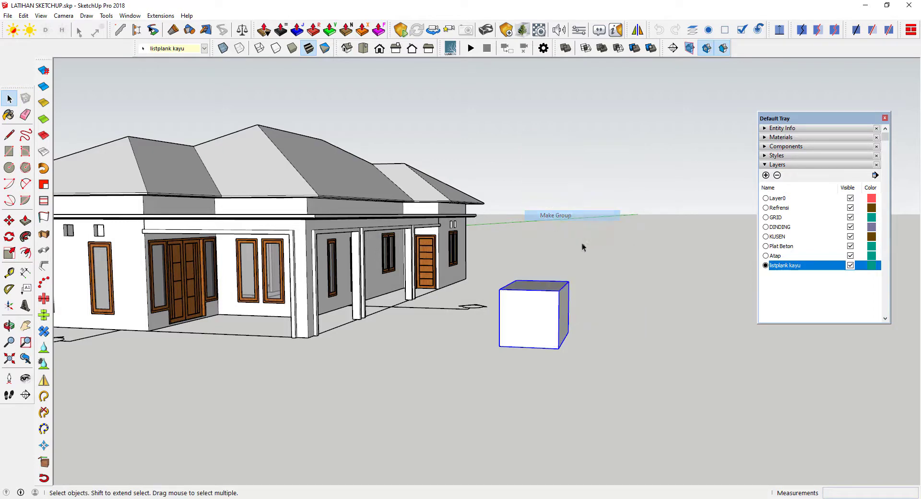
click(551, 353)
middle_drag(552, 353, 455, 288)
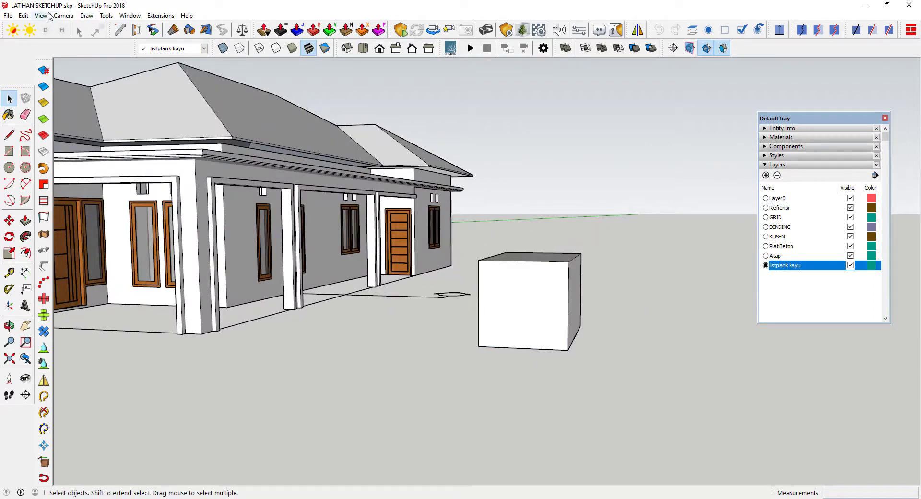
- Switch the camera to Parallel Projection and Front view, then pan and zoom onto the box
click(59, 18)
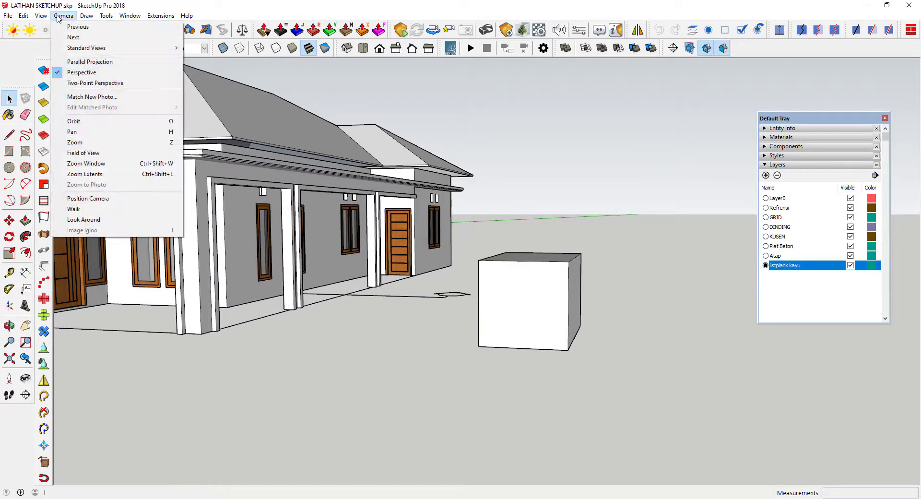
click(72, 60)
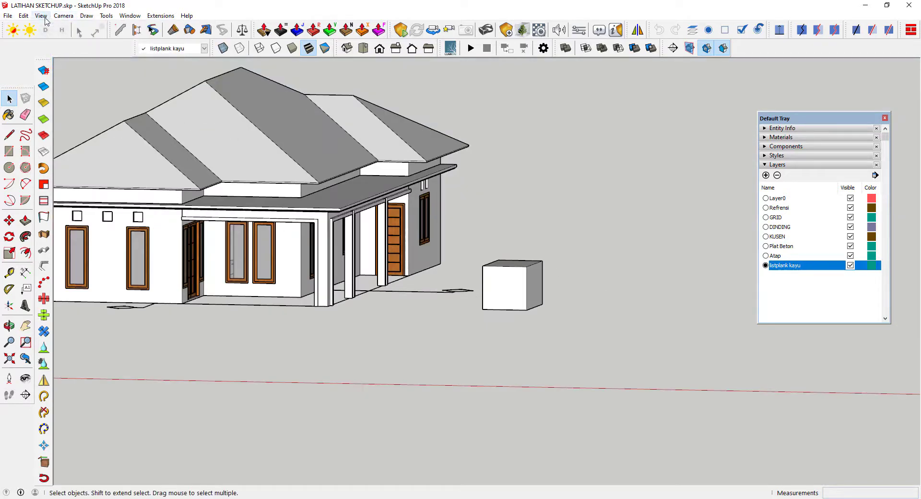
click(379, 49)
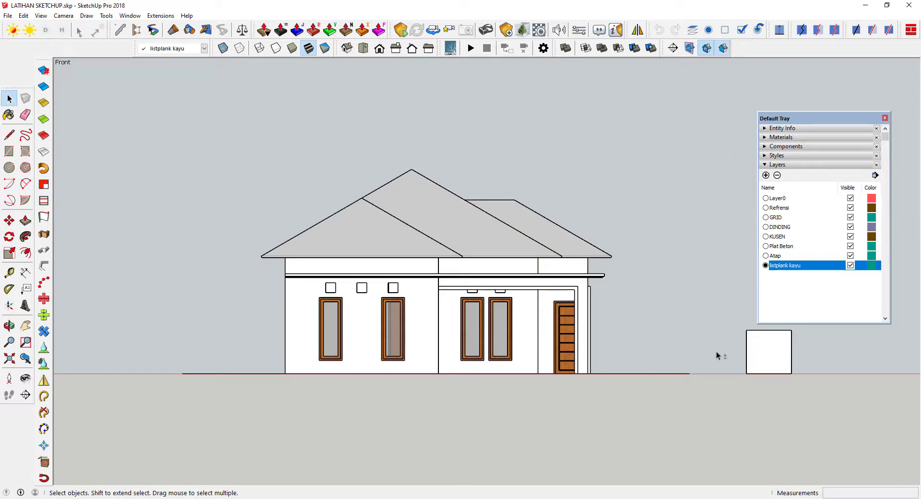
shift+middle_drag(718, 356, 523, 309)
scroll(661, 357, up, 1)
scroll(629, 344, up, 3)
scroll(608, 331, up, 2)
scroll(607, 331, up, 3)
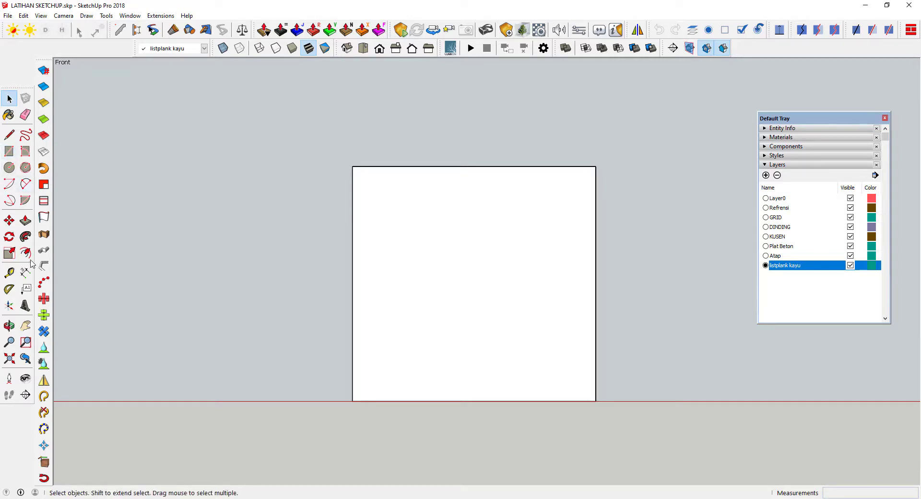
- Place two vertical guides 3 cm apart inside the box's left edge with the Tape Measure
click(9, 275)
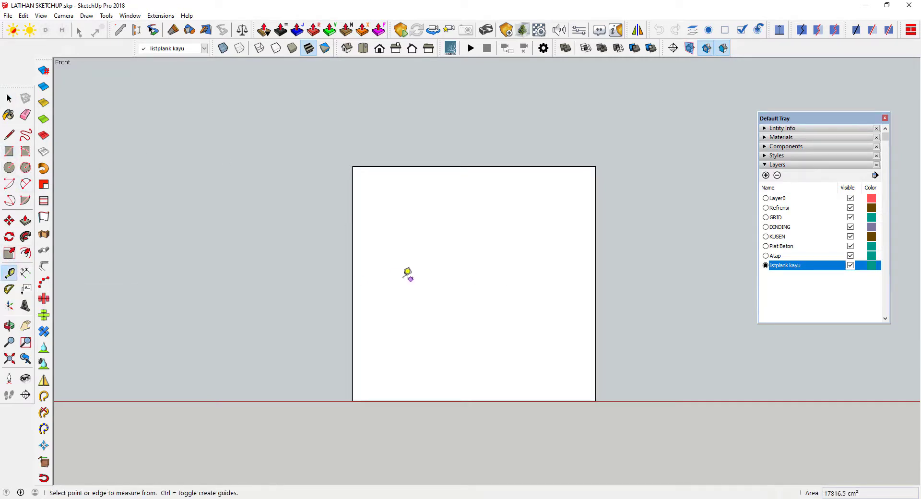
click(352, 245)
click(424, 234)
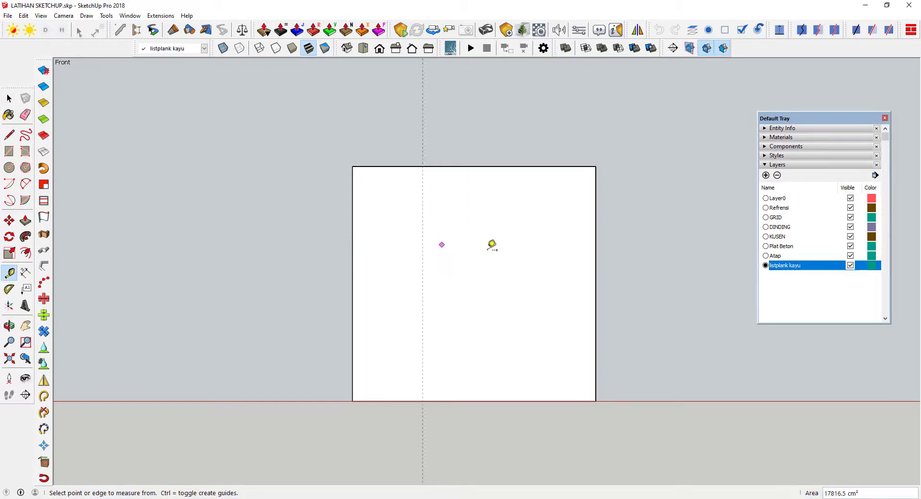
click(422, 234)
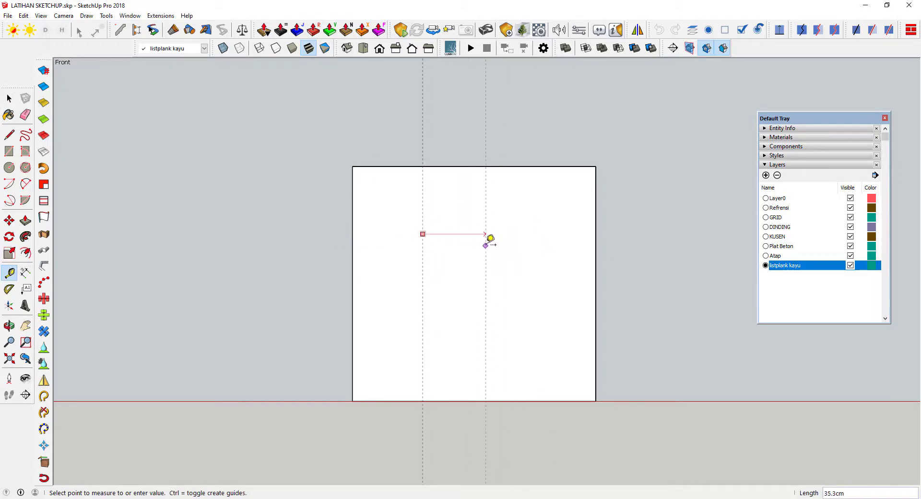
scroll(451, 252, up, 2)
text(3)
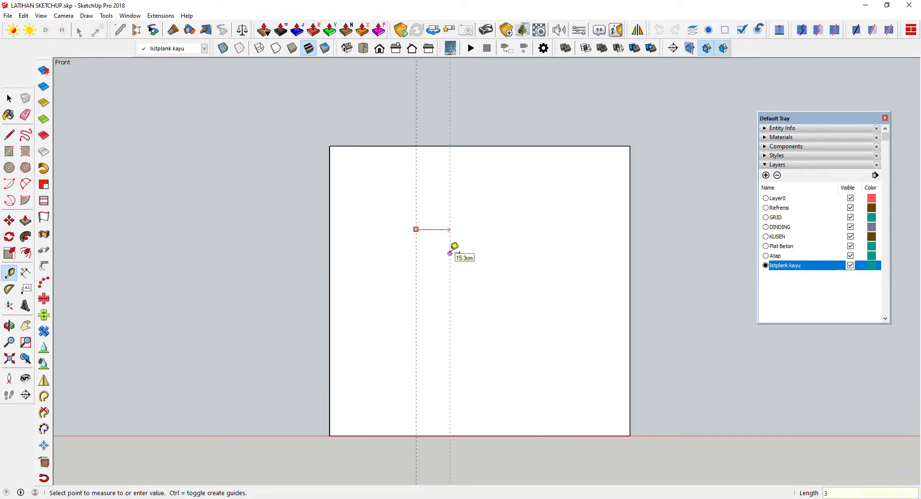
key(Return)
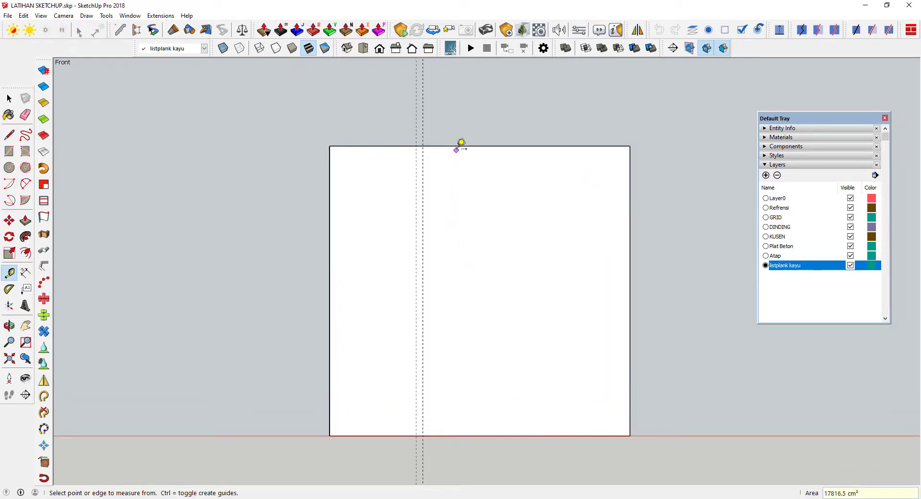
- Add two horizontal guides 30 cm apart below the box's top edge
click(463, 146)
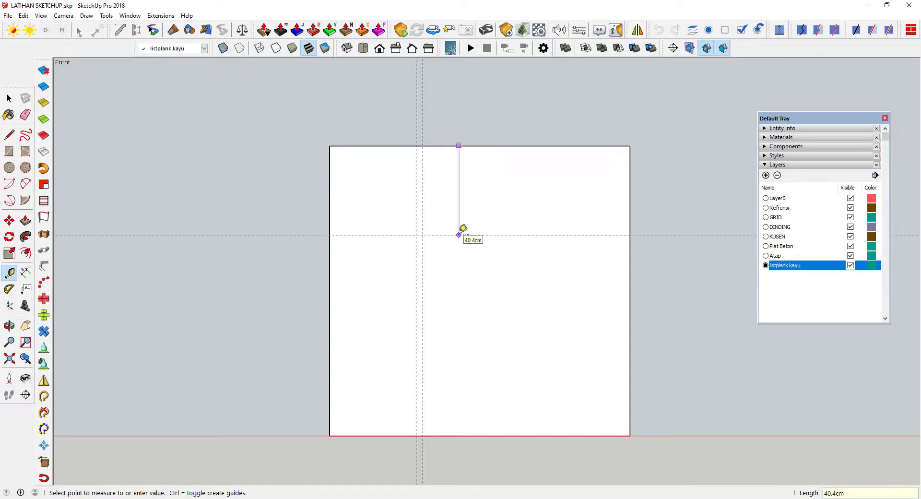
click(461, 235)
text(30)
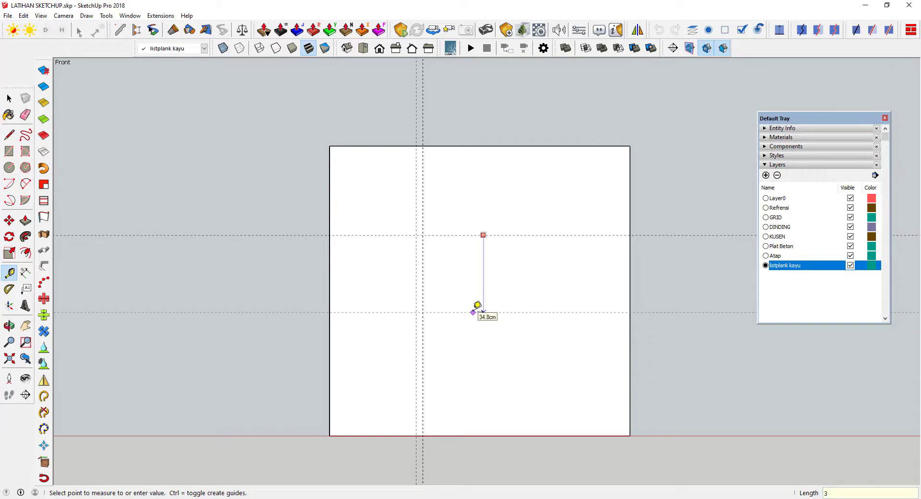
key(Return)
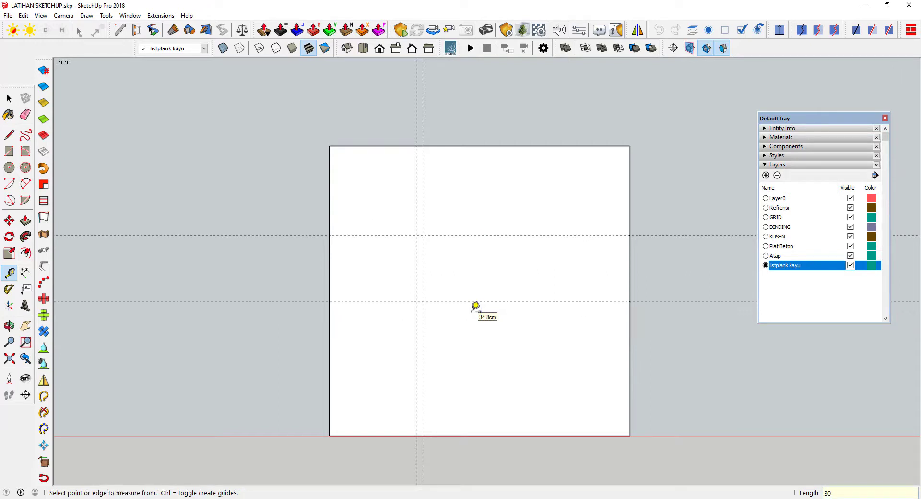
scroll(446, 290, up, 2)
scroll(416, 264, up, 2)
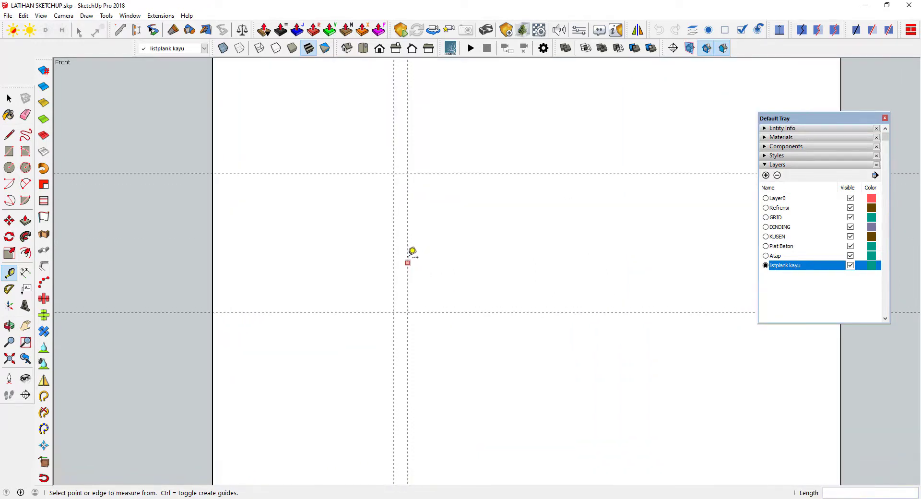
- Draw a 3 by 30 cm rectangle between the guide intersections
click(10, 151)
click(393, 173)
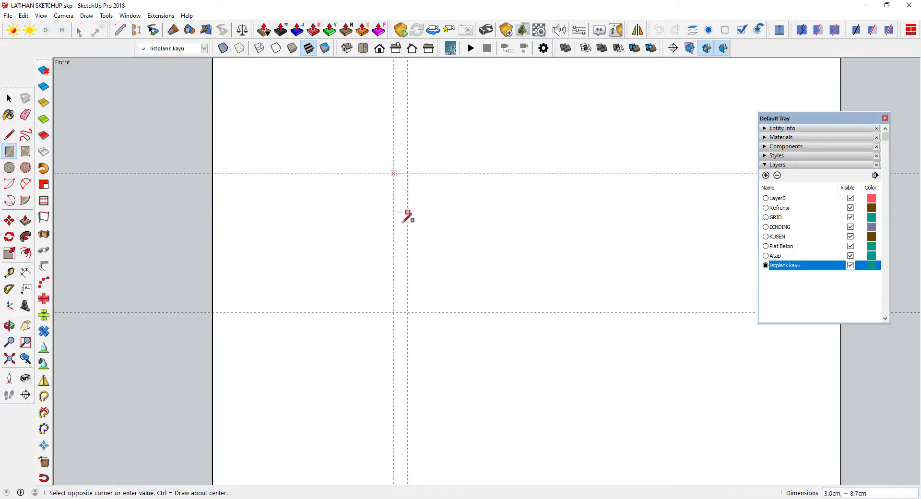
click(408, 312)
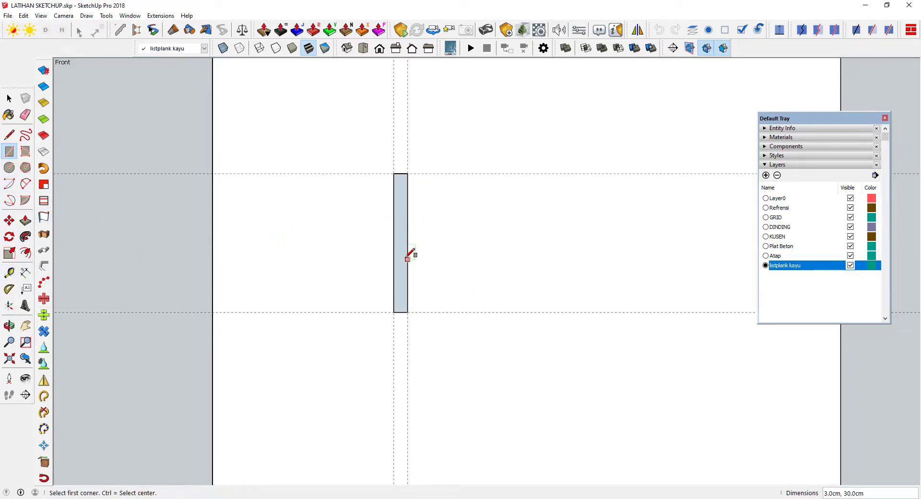
scroll(407, 258, up, 2)
- Add a central vertical guide through the rectangle with the Tape Measure
click(9, 273)
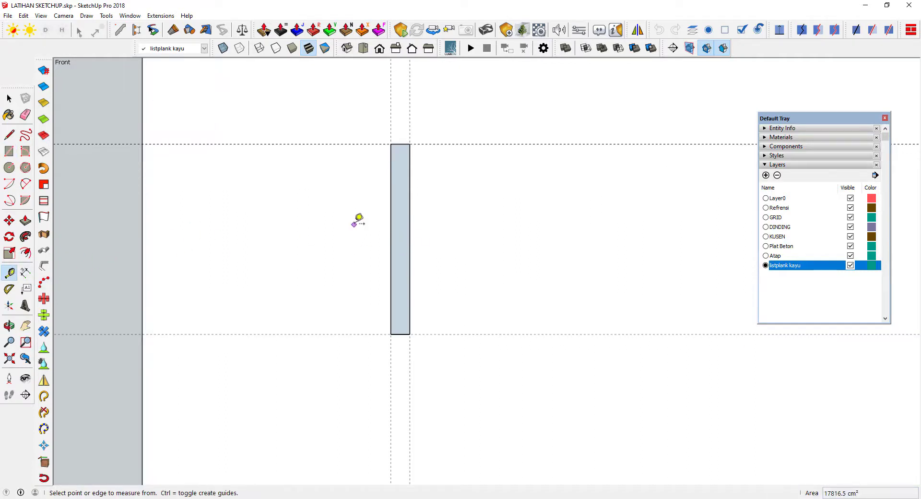
click(391, 219)
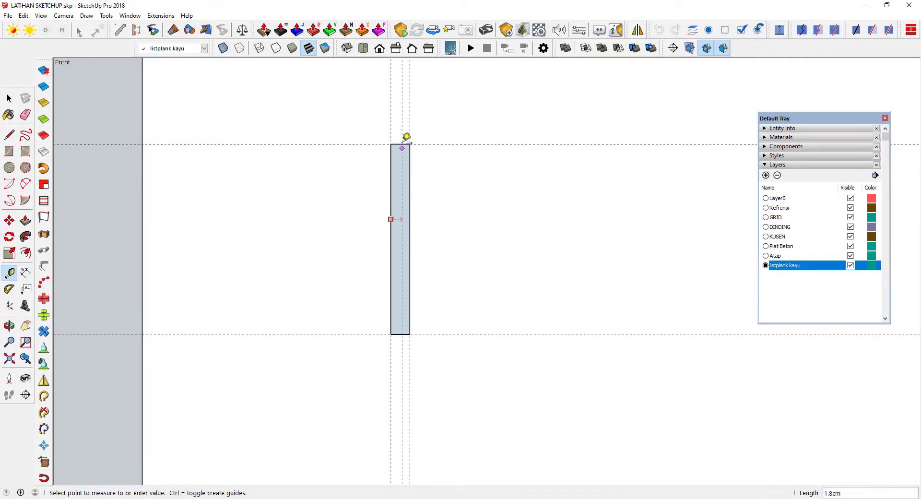
click(405, 136)
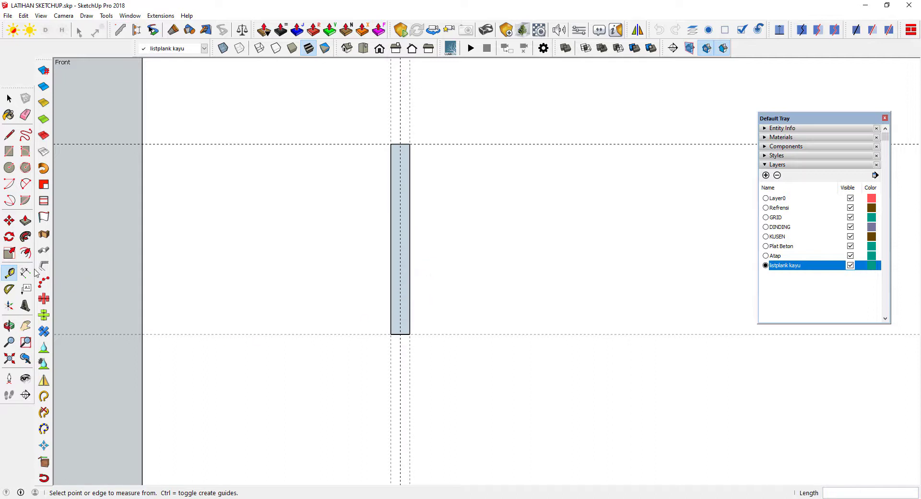
key(l)
scroll(402, 333, up, 1)
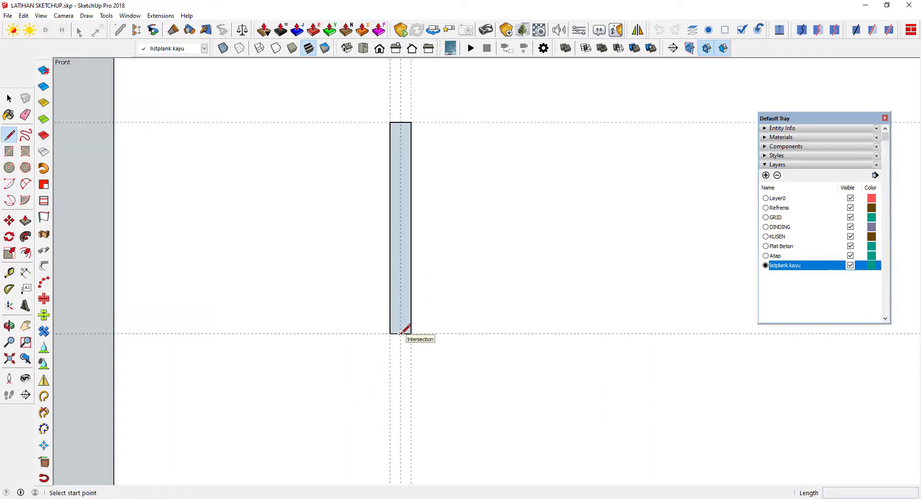
- Draw a 1.5 by 10 cm notch at the profile's lower left and delete its face
click(401, 333)
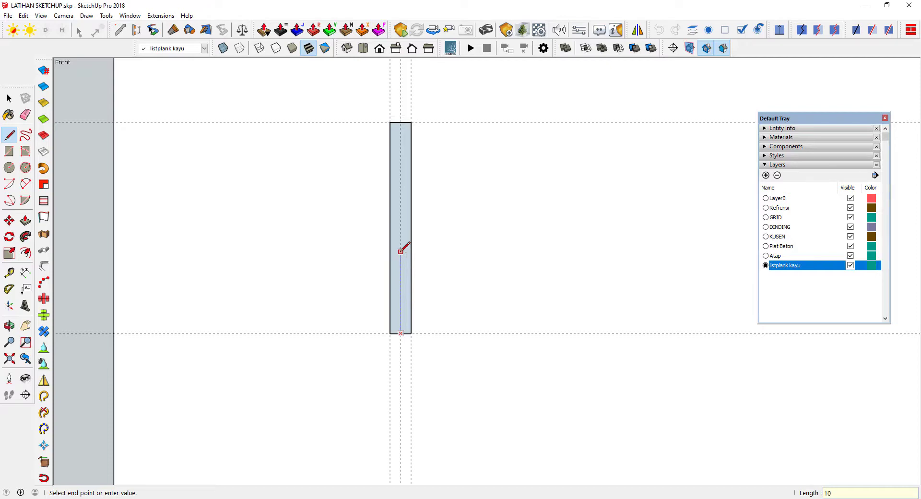
scroll(390, 256, up, 2)
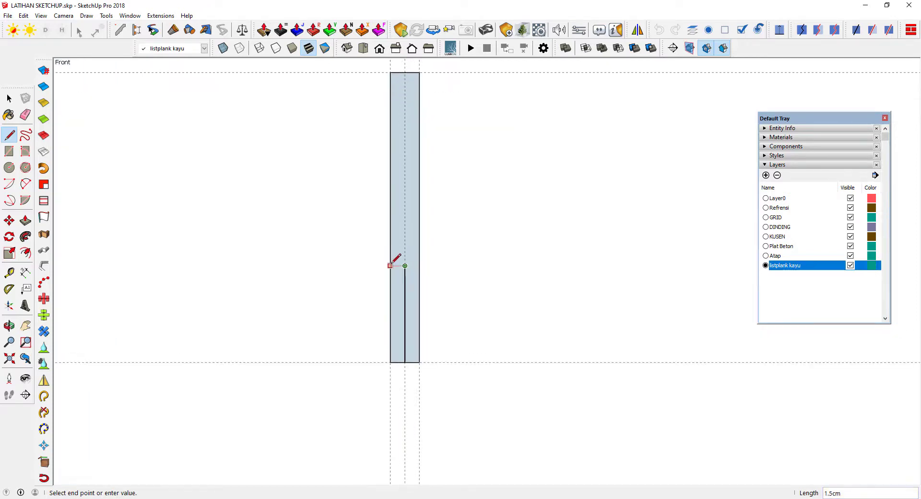
key(space)
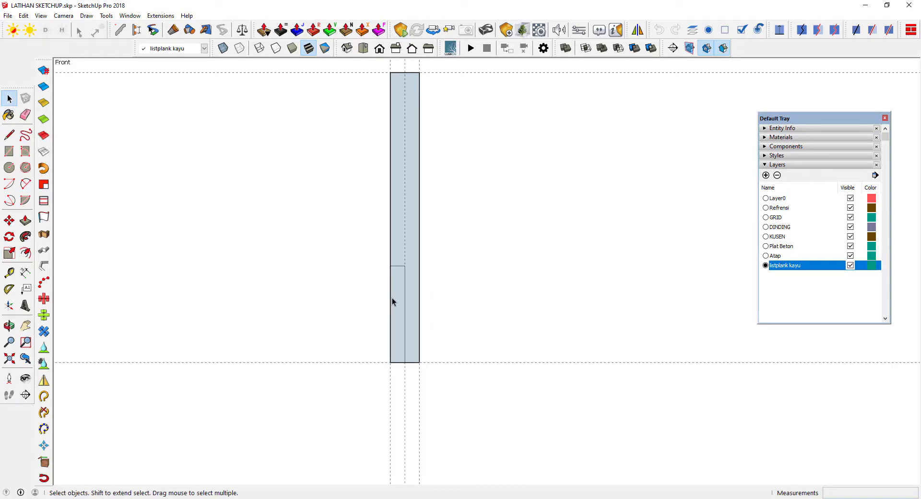
click(393, 301)
key(Delete)
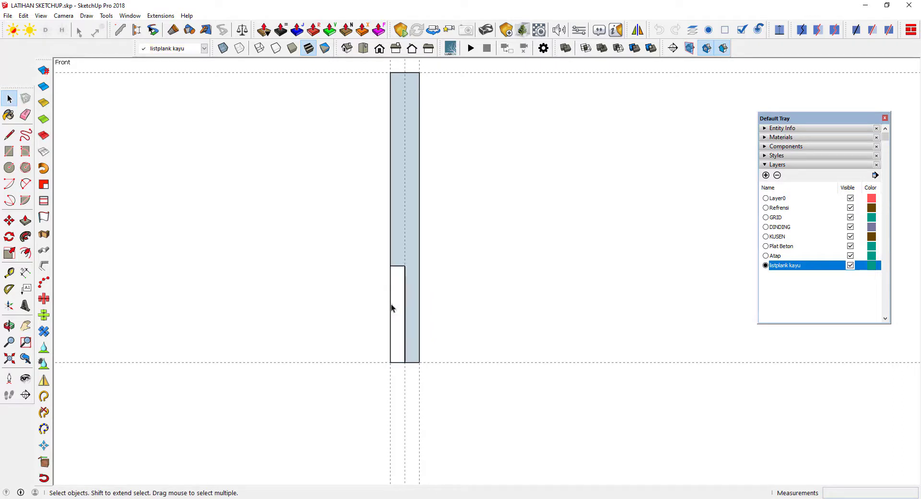
scroll(394, 312, down, 2)
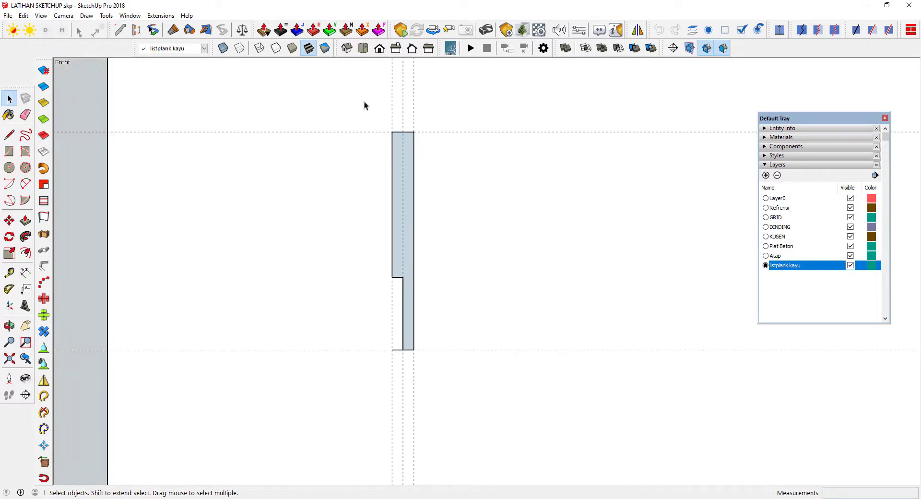
drag(461, 304, 359, 184)
scroll(408, 339, up, 1)
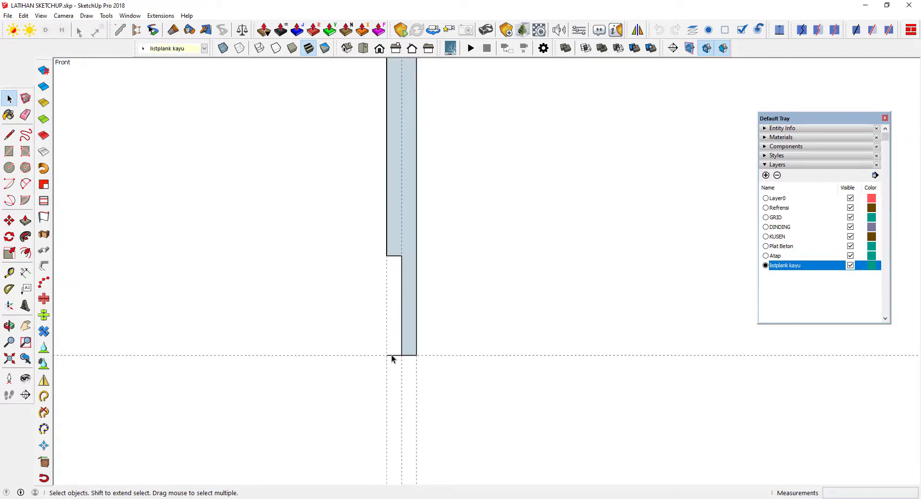
scroll(391, 355, down, 1)
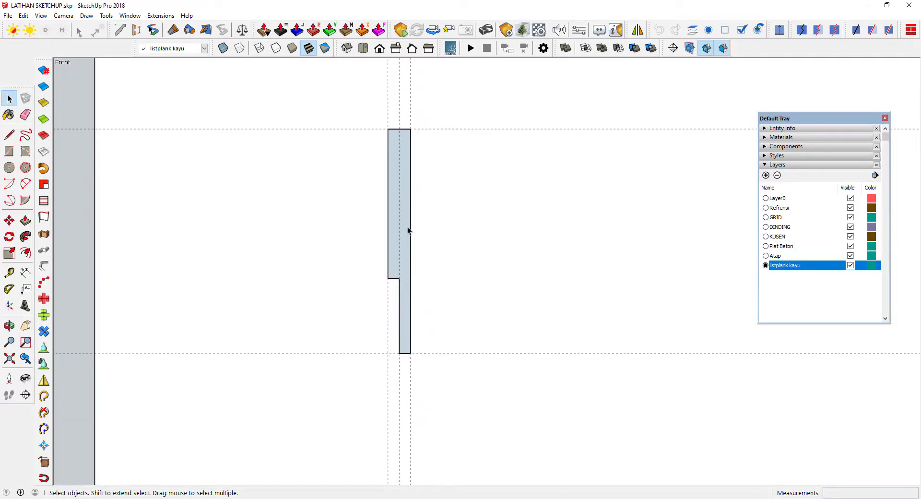
- Reverse the fascia profile's face
click(407, 226)
right_click(407, 227)
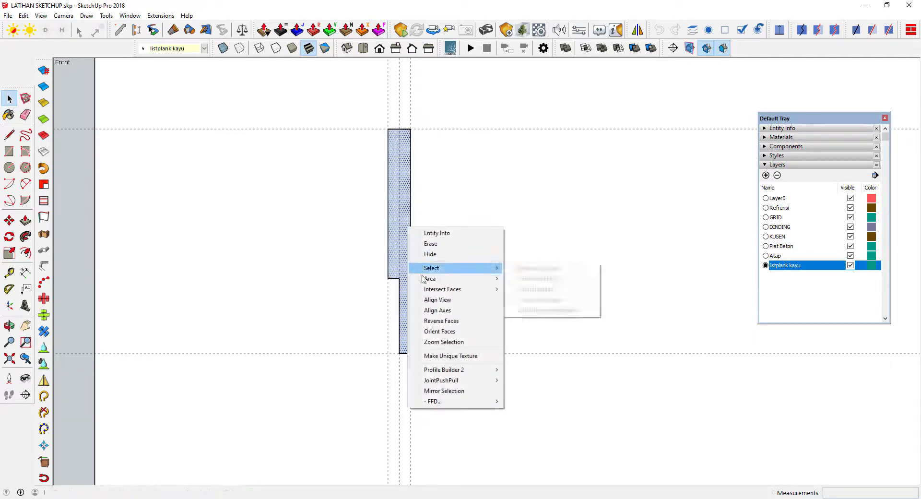
click(434, 320)
click(476, 305)
scroll(485, 288, down, 2)
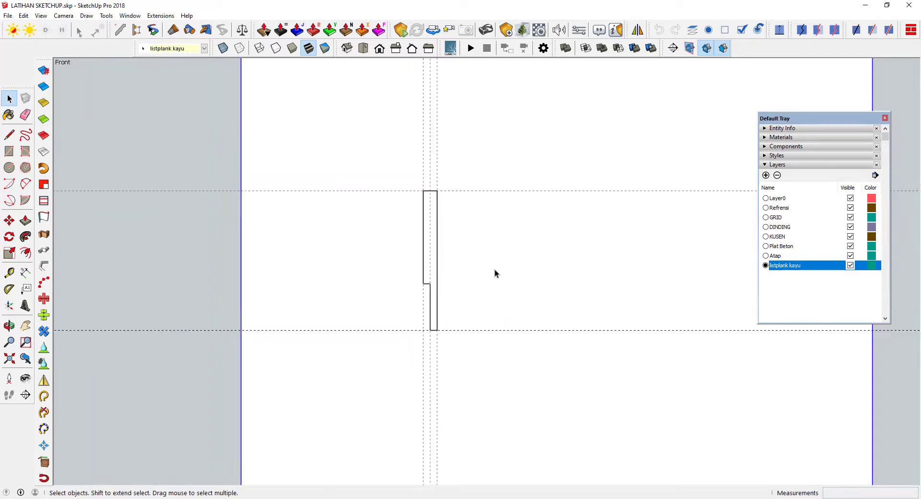
scroll(431, 239, down, 2)
scroll(278, 271, up, 1)
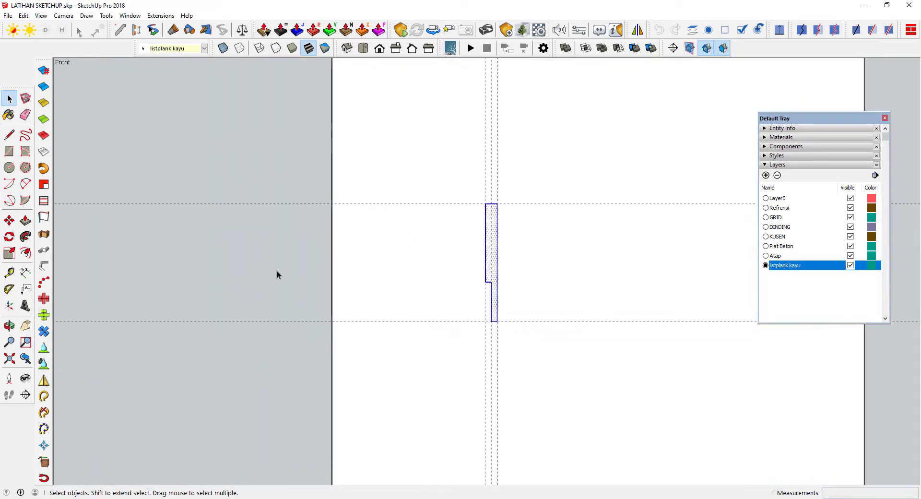
scroll(487, 277, up, 1)
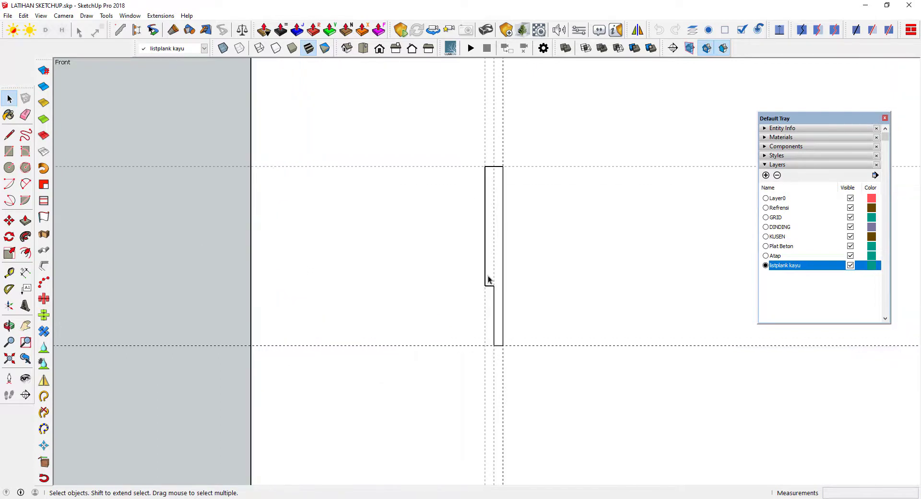
scroll(457, 183, down, 1)
scroll(486, 249, up, 2)
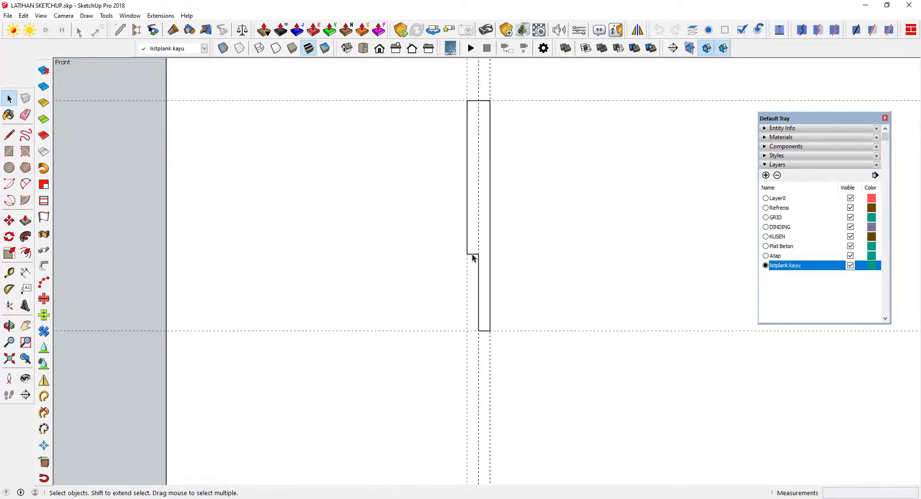
scroll(473, 258, up, 1)
- Move the notch's corner up 5 cm to raise the step
key(m)
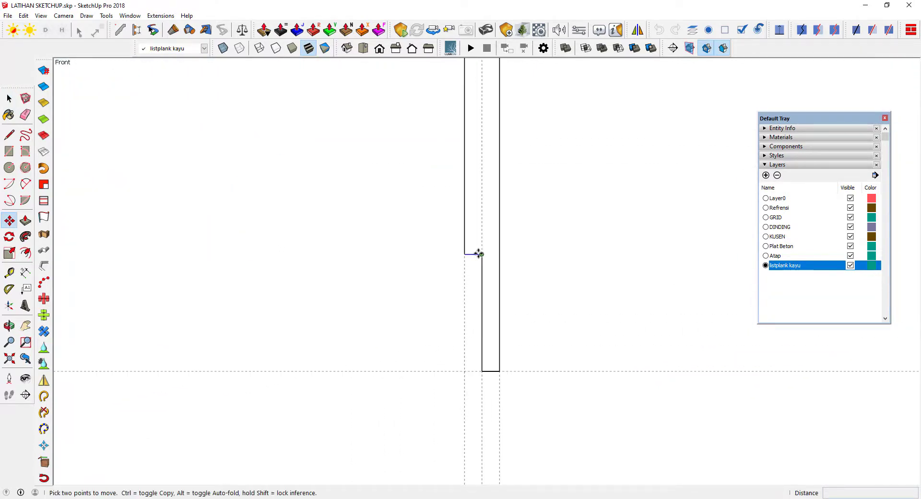
click(479, 253)
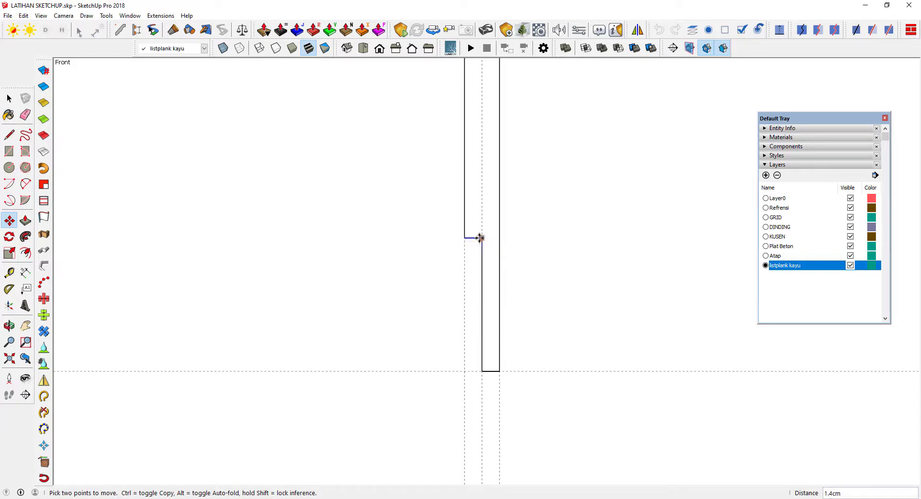
key(Return)
scroll(475, 257, down, 1)
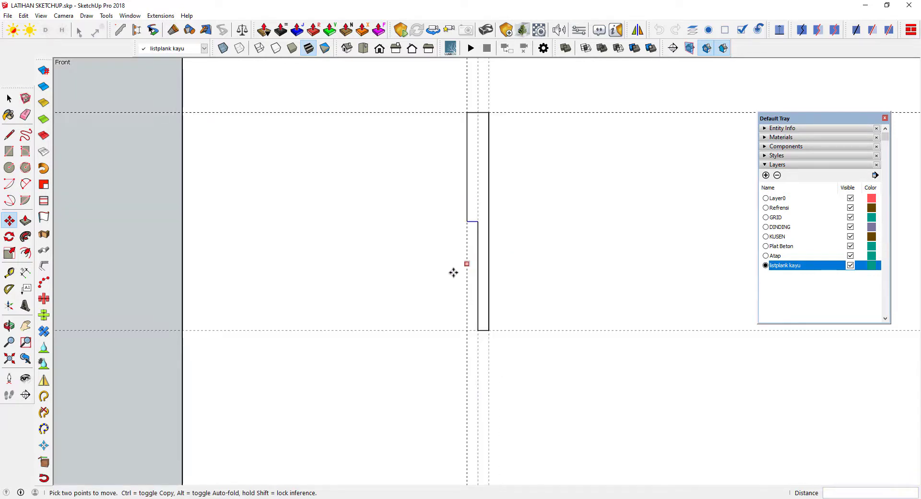
scroll(461, 261, down, 1)
key(space)
scroll(554, 235, down, 1)
scroll(554, 234, down, 1)
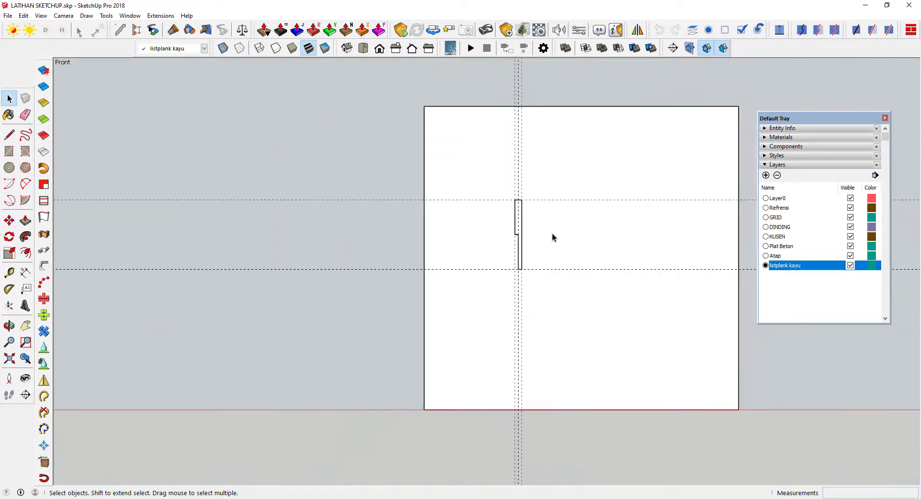
- Pan and zoom to bring the house's left roof eave into view
shift+middle_drag(553, 238, 529, 257)
scroll(517, 260, up, 1)
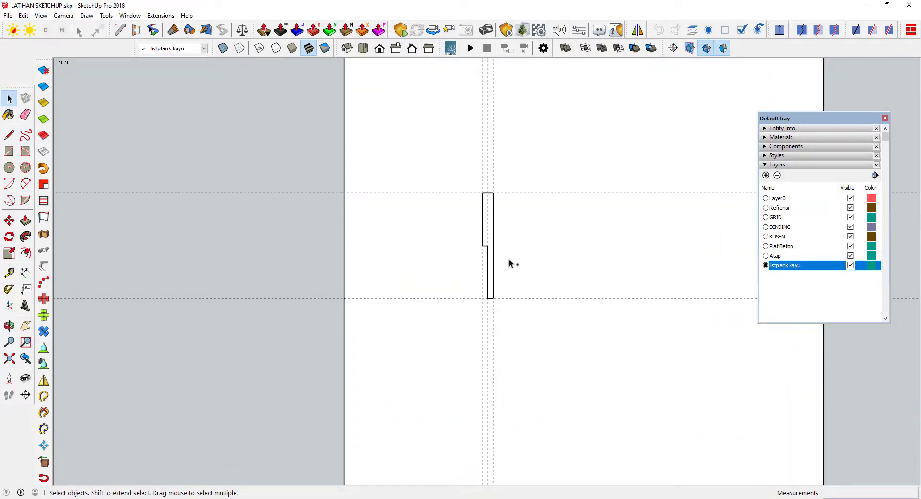
scroll(494, 264, up, 1)
scroll(503, 220, down, 1)
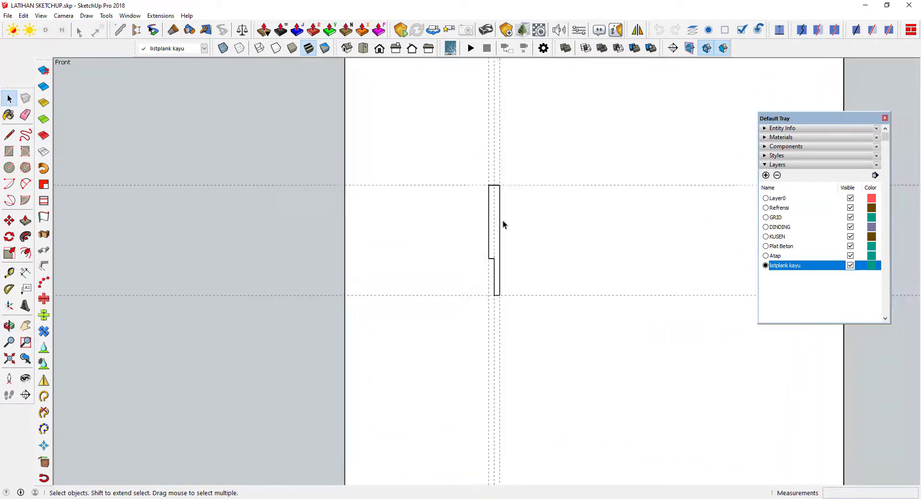
scroll(504, 240, down, 2)
scroll(432, 228, down, 1)
scroll(433, 228, down, 2)
shift+middle_drag(422, 222, 452, 251)
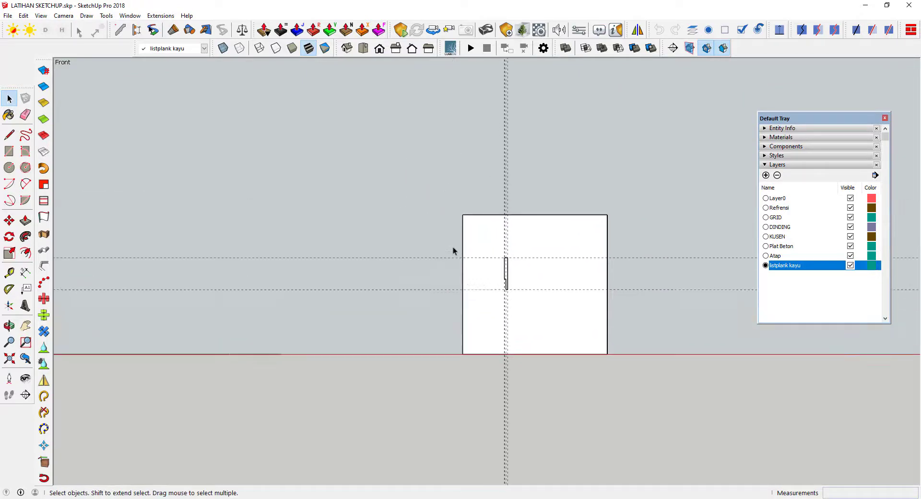
scroll(401, 220, down, 1)
scroll(347, 207, down, 2)
shift+middle_drag(347, 206, 628, 218)
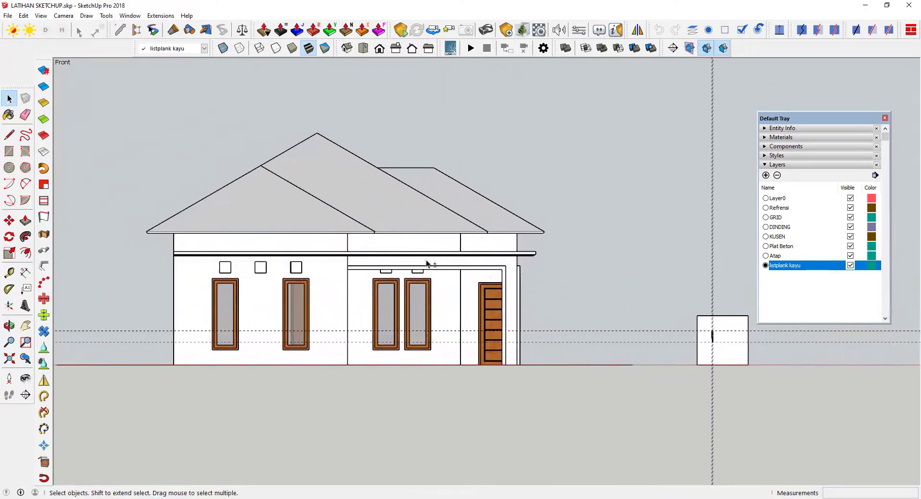
scroll(140, 230, up, 2)
scroll(165, 238, up, 3)
scroll(159, 236, up, 3)
- Select the whole fascia profile and start a Move copy from its top corner
scroll(156, 235, up, 2)
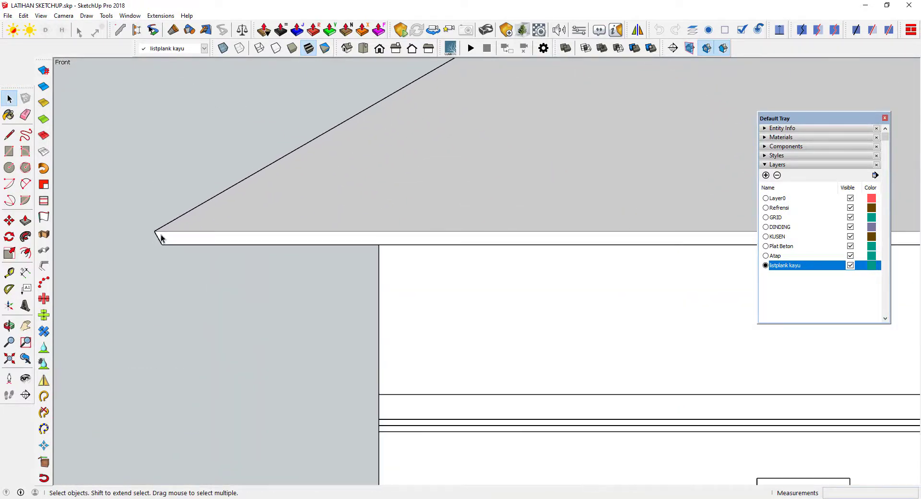
scroll(152, 229, up, 2)
scroll(153, 226, down, 2)
scroll(153, 229, down, 2)
scroll(172, 226, down, 2)
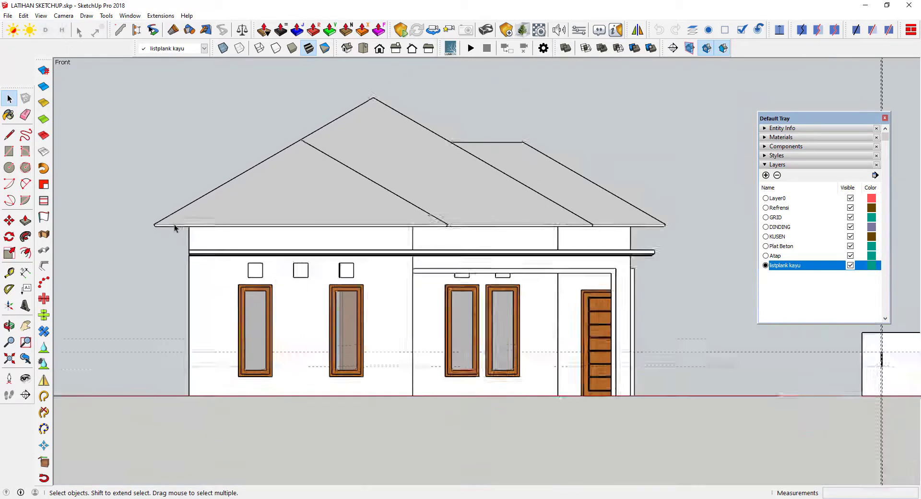
scroll(173, 226, down, 1)
scroll(623, 316, up, 2)
scroll(701, 314, up, 3)
scroll(655, 295, up, 2)
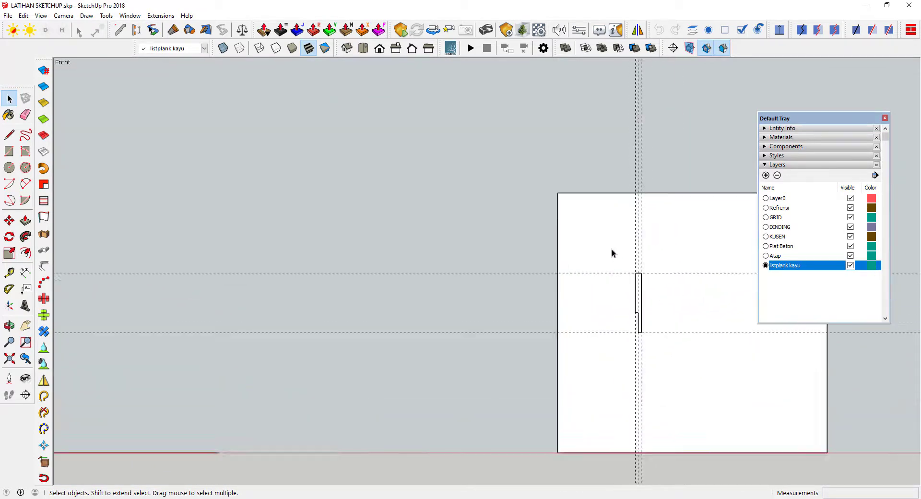
drag(611, 249, 669, 368)
key(m)
scroll(648, 290, up, 2)
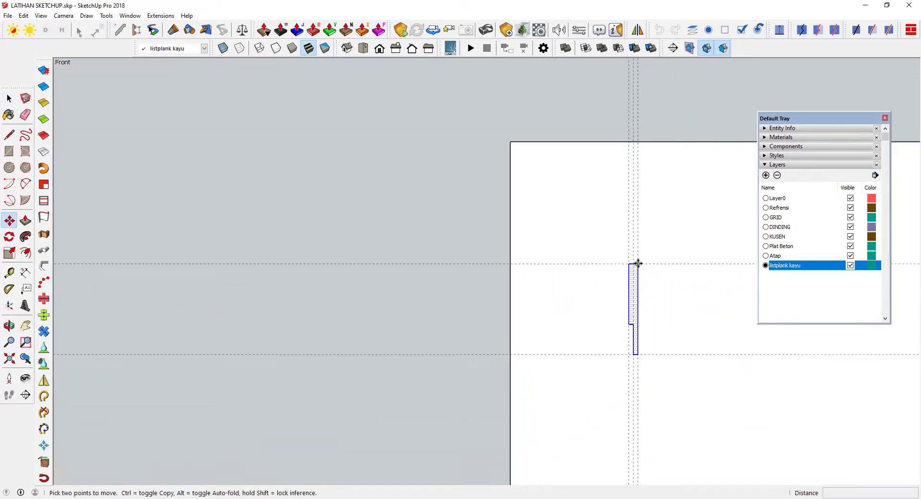
click(638, 264)
scroll(689, 282, down, 1)
key(ctrl)
scroll(706, 282, down, 1)
scroll(671, 274, down, 1)
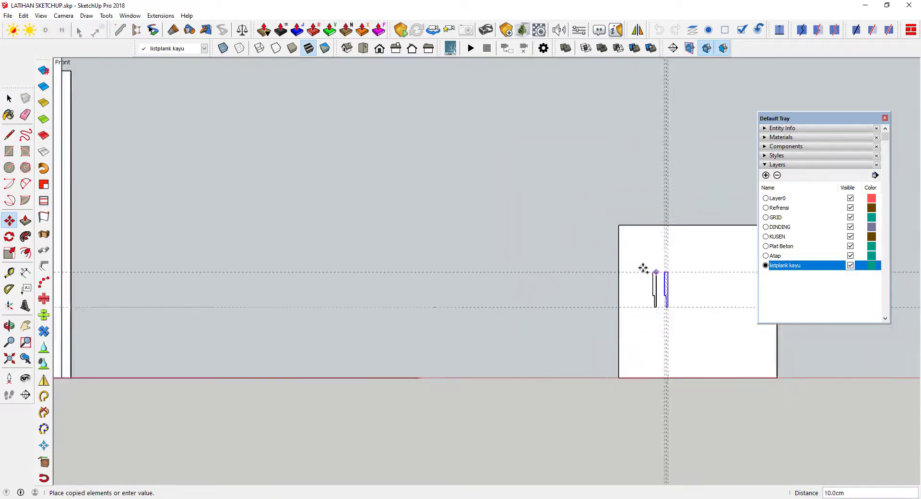
- Drop the copied profile onto the roof eave's corner endpoint
mouse_move(645, 267)
shift+middle_down()
mouse_move(694, 284)
mouse_move(734, 273)
shift+middle_up()
scroll(384, 191, down, 2)
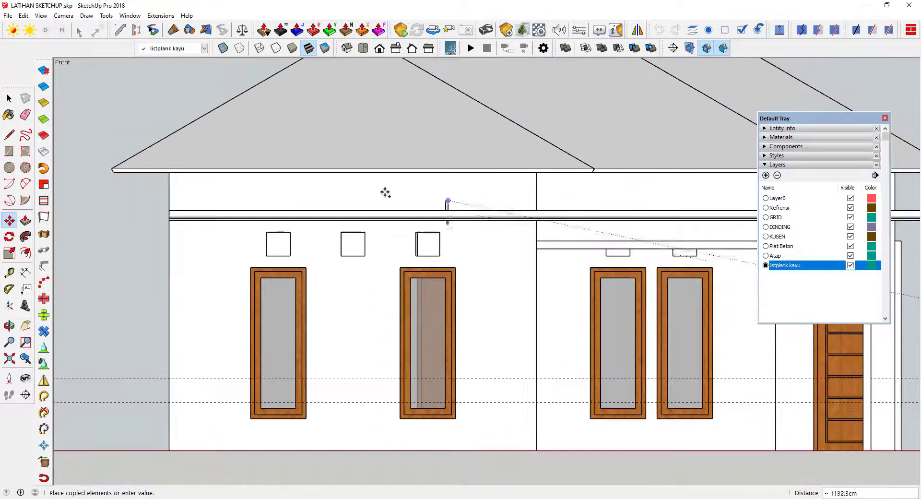
middle_drag(251, 196, 316, 254)
scroll(247, 254, up, 2)
scroll(244, 237, up, 2)
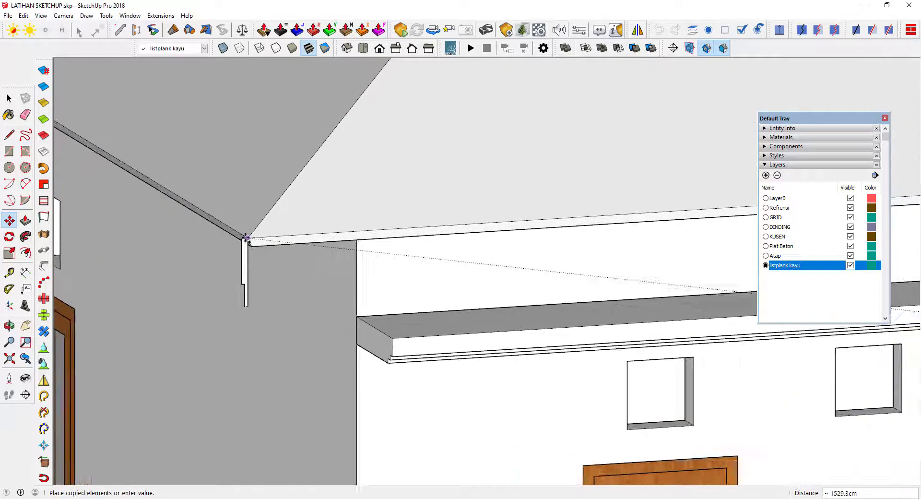
scroll(239, 239, up, 2)
scroll(240, 239, up, 2)
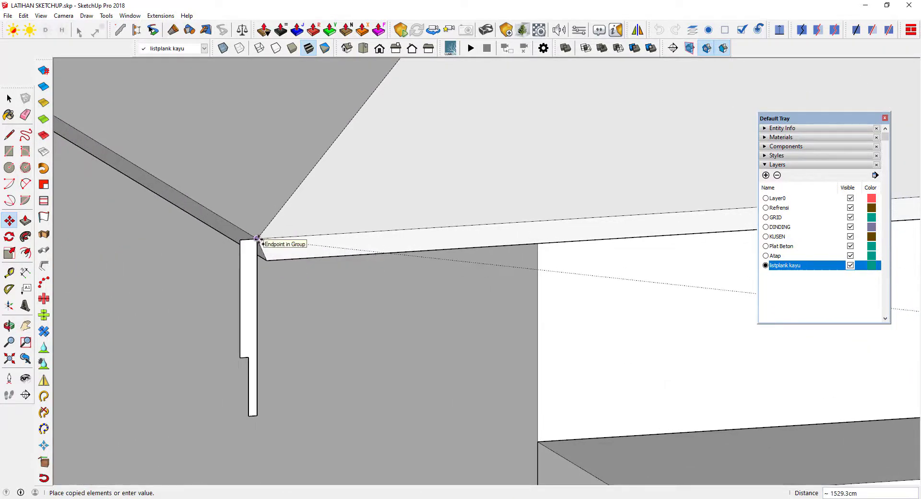
click(258, 238)
- Orbit and zoom toward the house front to check the placed profile
scroll(360, 235, down, 3)
scroll(350, 233, down, 2)
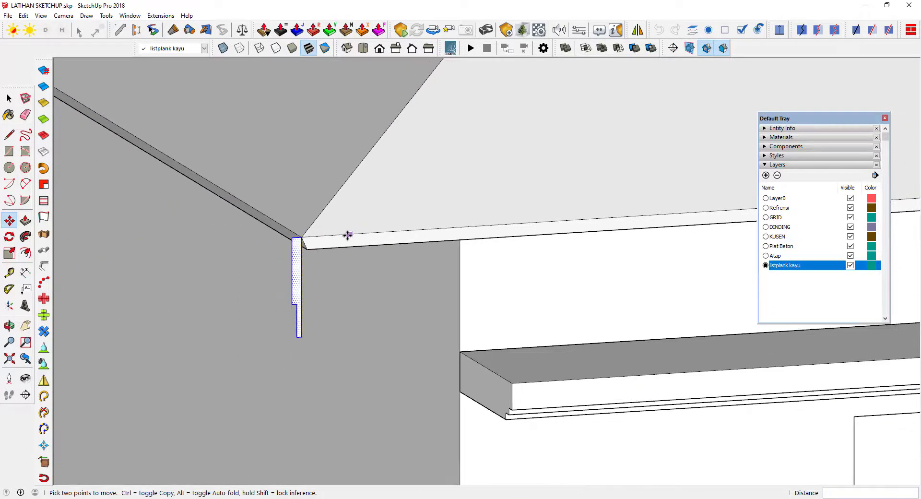
mouse_move(319, 237)
middle_down()
mouse_move(216, 215)
mouse_move(277, 221)
mouse_move(261, 185)
mouse_move(208, 208)
mouse_move(228, 231)
middle_up()
scroll(573, 288, down, 1)
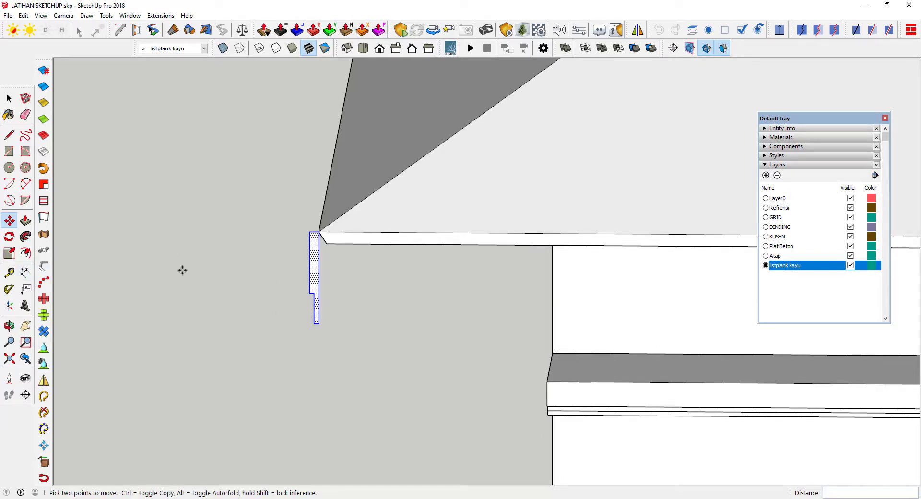
scroll(431, 259, down, 2)
scroll(317, 187, down, 2)
scroll(284, 158, down, 2)
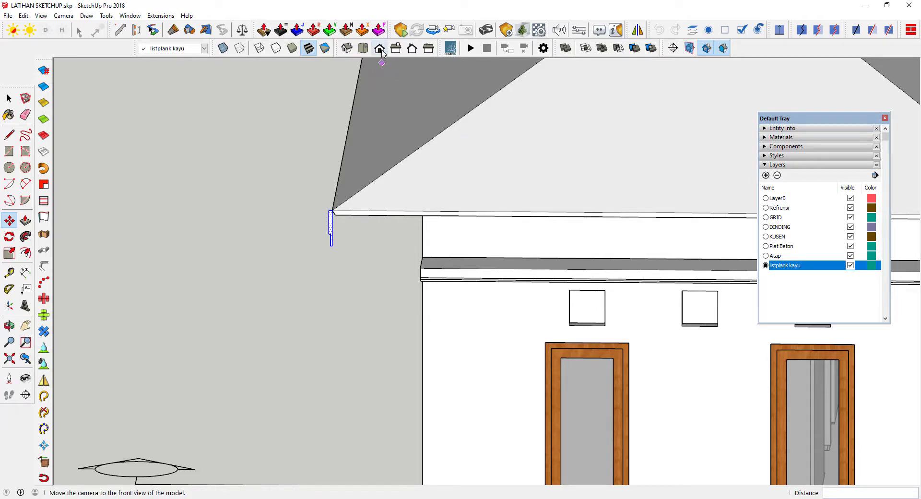
- Switch to Front view and zoom in on the fascia profile
click(382, 54)
scroll(390, 133, up, 1)
scroll(379, 143, up, 1)
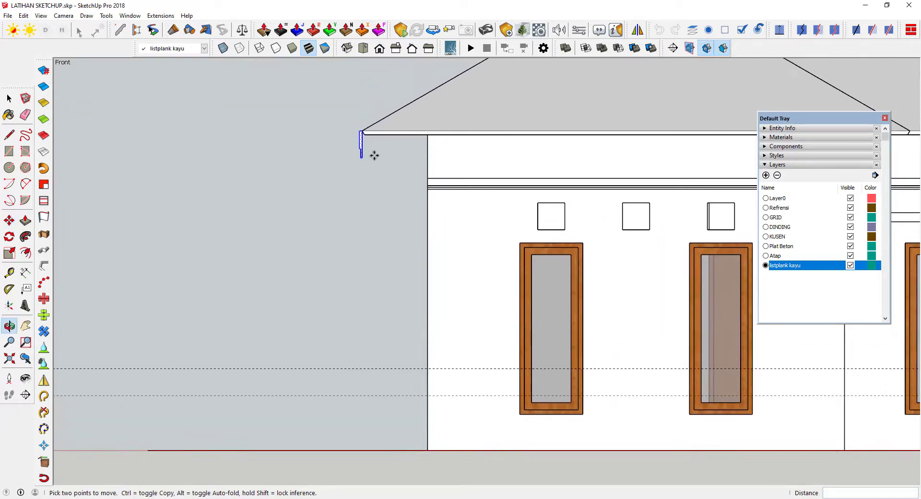
scroll(367, 137, up, 1)
scroll(363, 126, up, 1)
scroll(358, 117, up, 1)
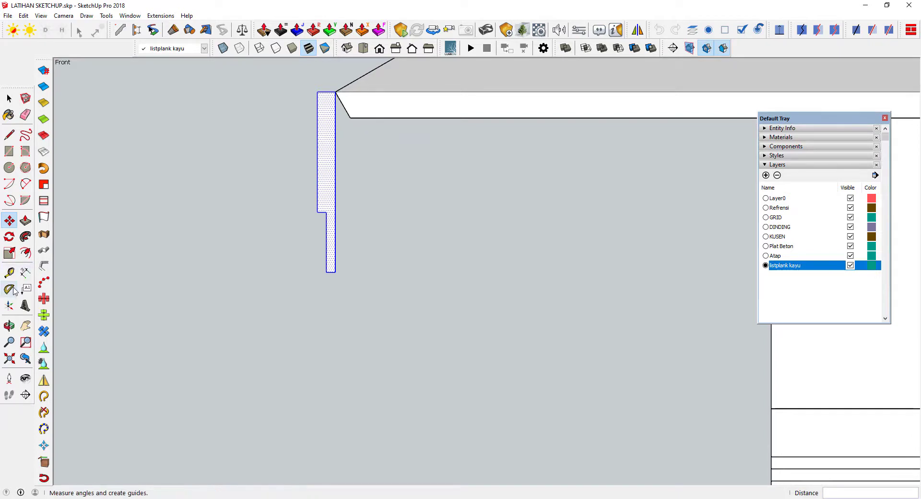
- Rotate the profile 30° about its top corner, then deselect it
click(9, 236)
click(335, 91)
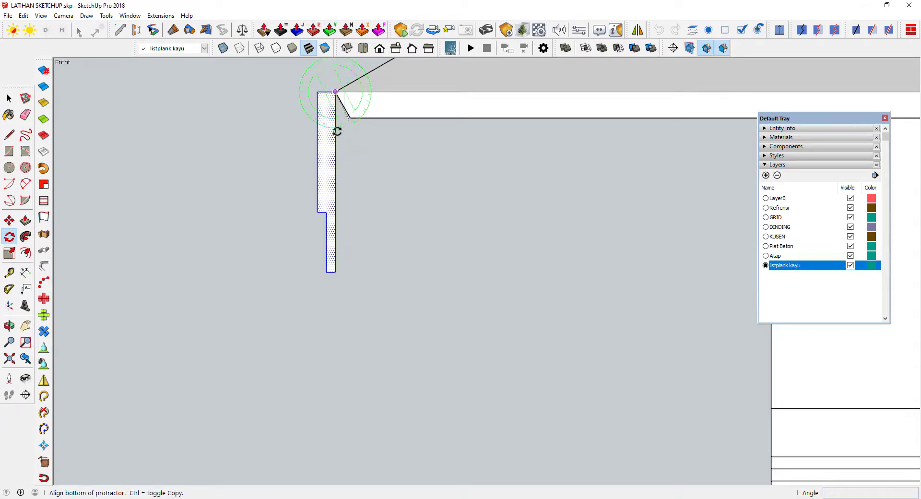
click(334, 117)
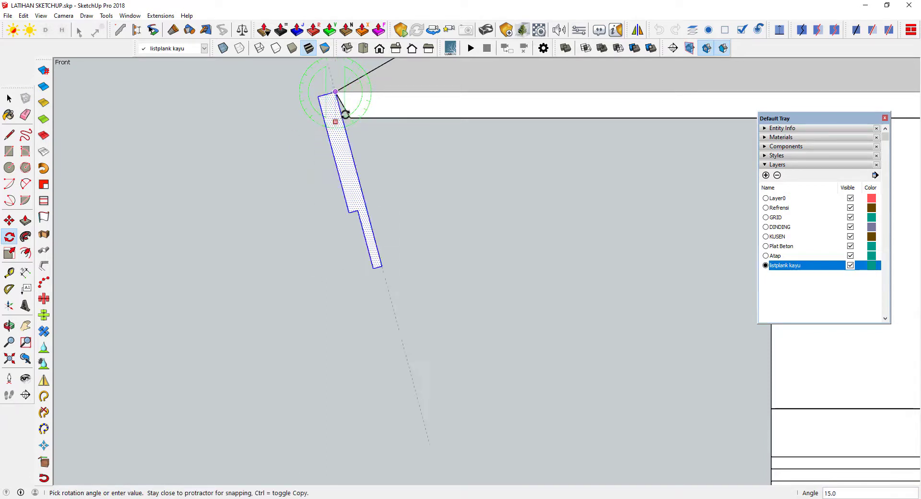
click(348, 111)
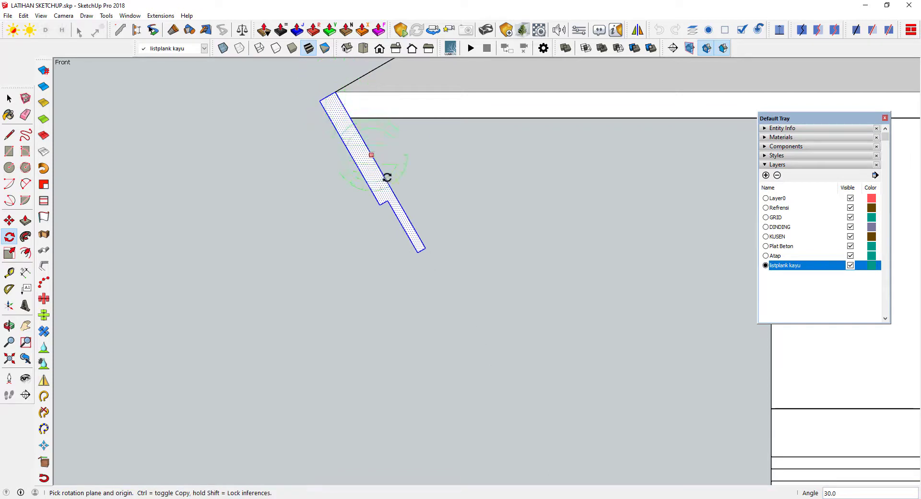
scroll(407, 183, down, 3)
scroll(432, 189, down, 2)
scroll(441, 192, down, 3)
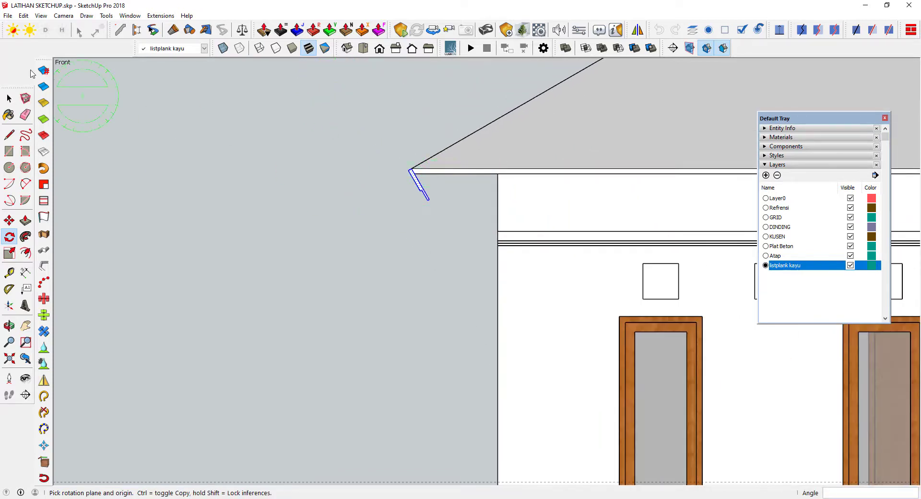
click(9, 98)
click(385, 166)
scroll(415, 180, up, 2)
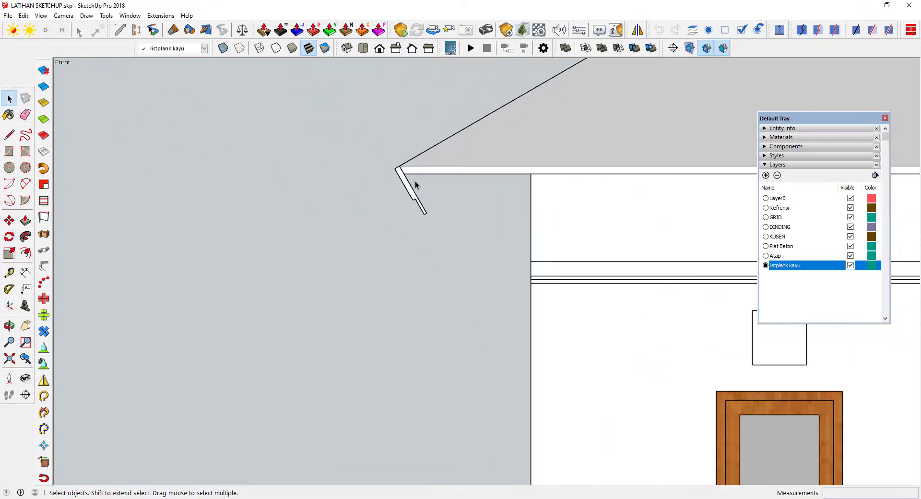
scroll(416, 180, up, 1)
scroll(408, 177, up, 1)
scroll(403, 177, up, 1)
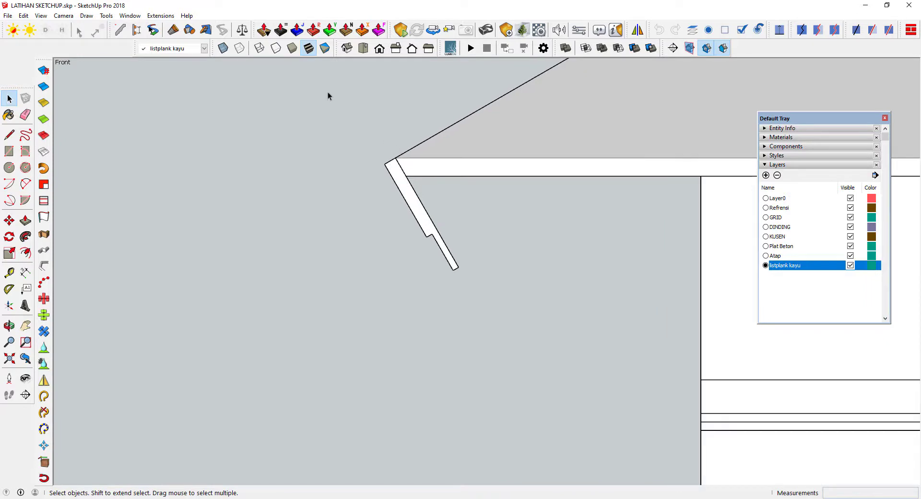
scroll(571, 134, down, 2)
scroll(500, 175, up, 1)
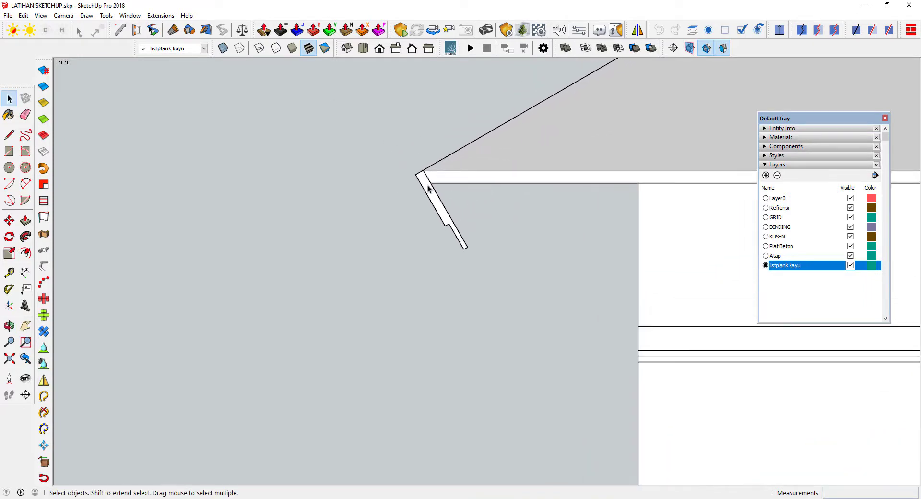
scroll(432, 143, up, 1)
scroll(413, 144, down, 1)
scroll(423, 153, down, 1)
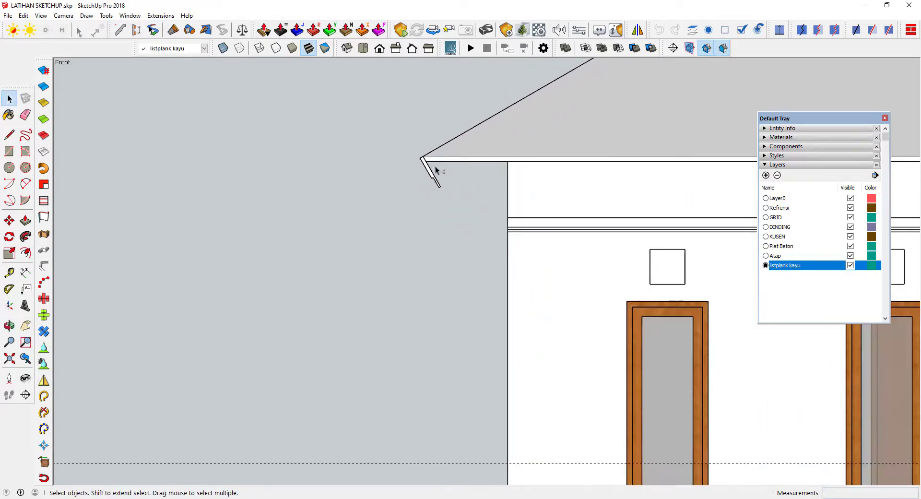
shift+middle_drag(436, 172, 338, 187)
scroll(358, 186, down, 1)
scroll(327, 175, up, 3)
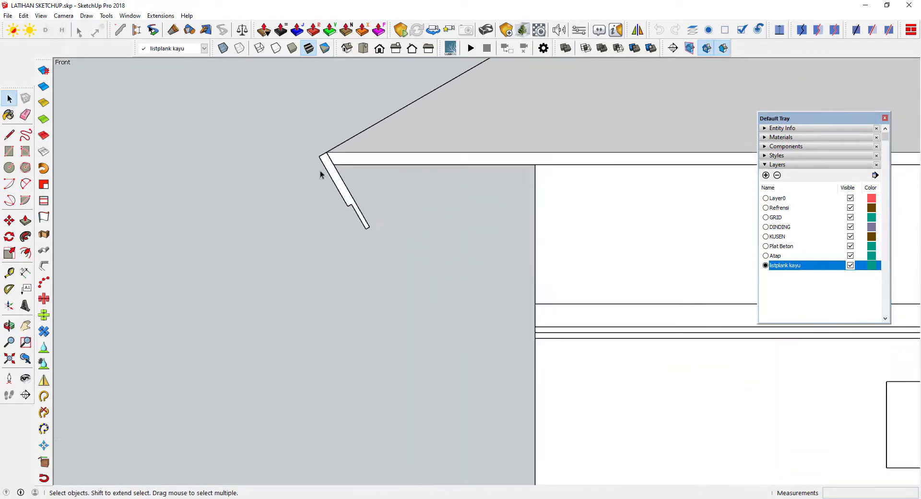
scroll(344, 184, down, 2)
scroll(392, 227, down, 2)
mouse_move(341, 210)
middle_down()
mouse_move(413, 276)
mouse_move(396, 254)
mouse_move(428, 254)
mouse_move(335, 273)
mouse_move(434, 271)
mouse_move(385, 291)
middle_up()
scroll(413, 275, down, 3)
scroll(393, 262, up, 2)
scroll(390, 262, up, 3)
scroll(427, 255, down, 3)
scroll(364, 270, down, 3)
scroll(385, 292, up, 1)
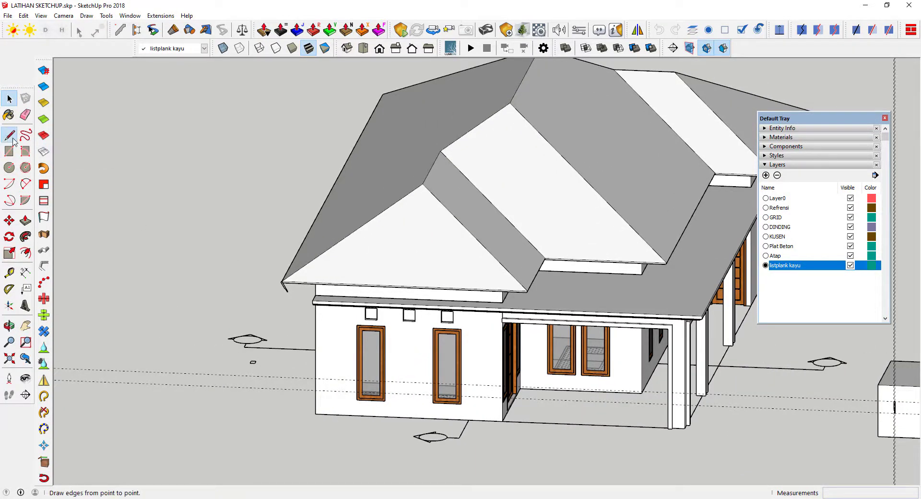
- Draw the first path line along the eave between two roof corners
click(9, 136)
scroll(530, 288, up, 2)
scroll(192, 263, up, 3)
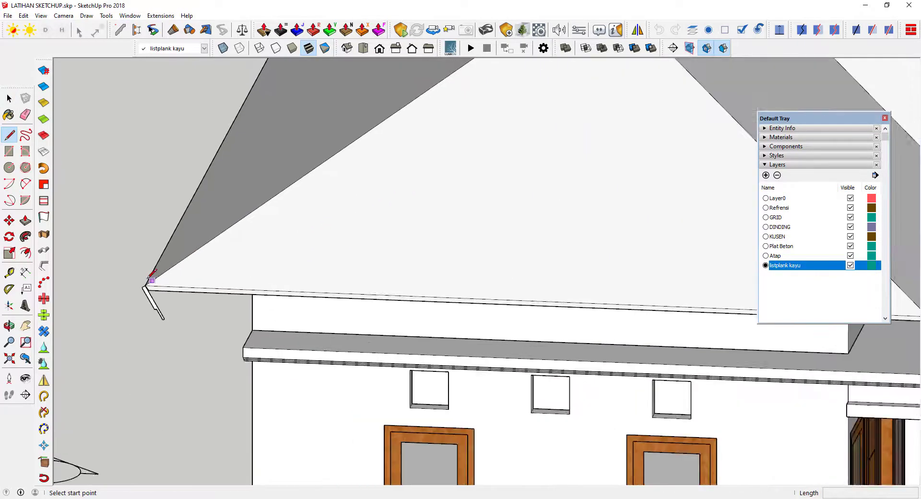
scroll(150, 277, up, 1)
click(144, 288)
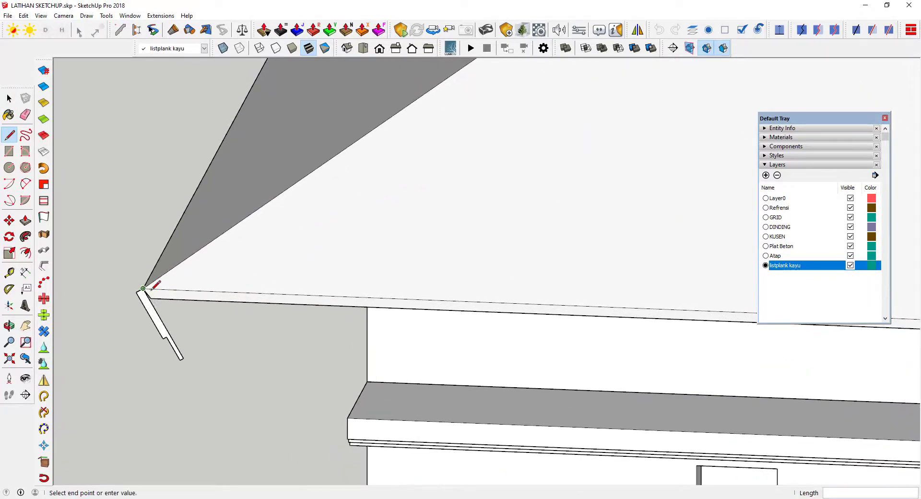
scroll(471, 308, down, 2)
scroll(370, 251, down, 2)
scroll(345, 224, down, 2)
scroll(374, 211, down, 2)
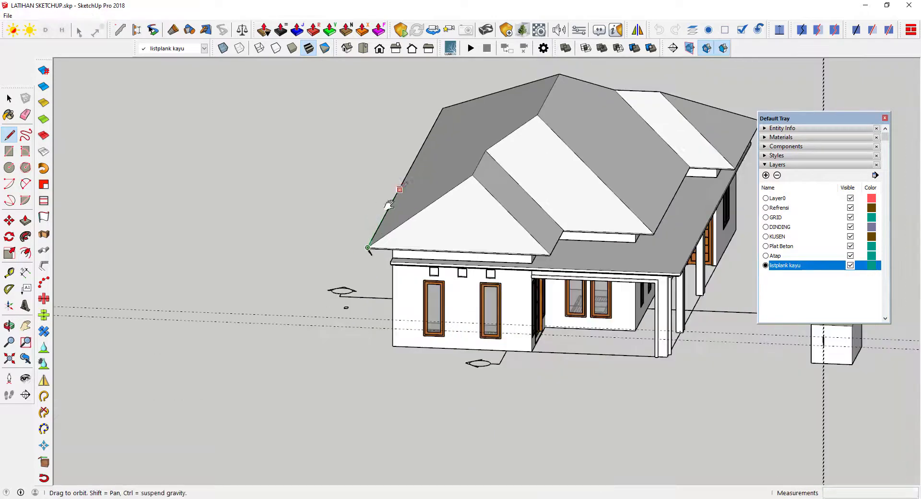
scroll(340, 312, down, 1)
scroll(415, 177, up, 4)
scroll(419, 179, up, 2)
scroll(416, 190, up, 2)
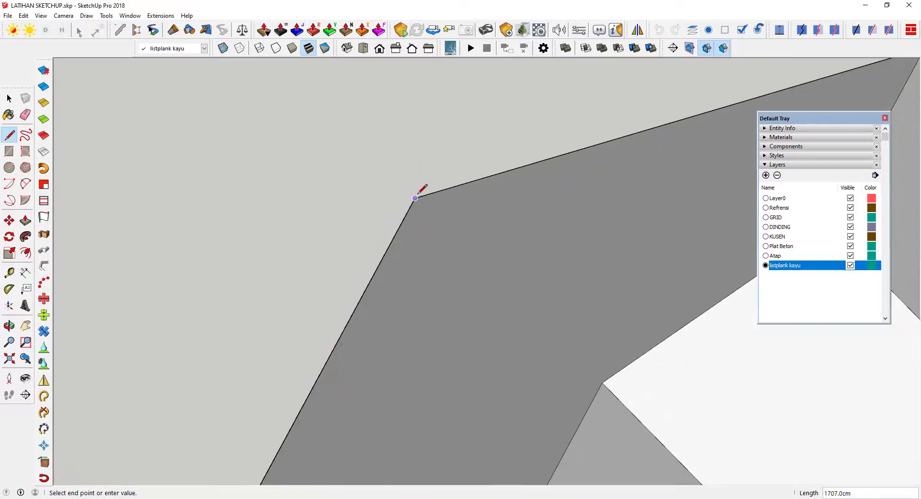
click(416, 198)
scroll(461, 125, down, 2)
scroll(354, 159, down, 3)
- Orbit around the house and draw a line along another eave edge
mouse_move(354, 158)
middle_down()
mouse_move(704, 226)
mouse_move(527, 230)
mouse_move(226, 274)
middle_up()
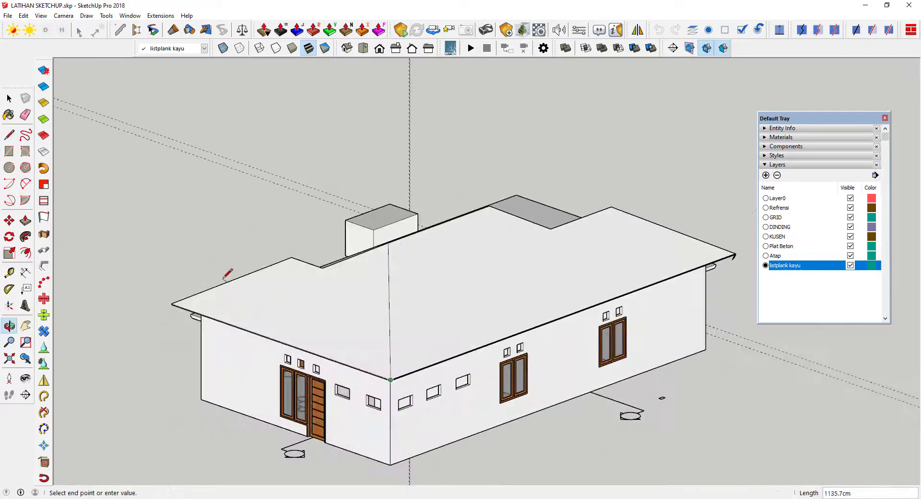
scroll(138, 291, up, 4)
scroll(139, 295, up, 3)
scroll(182, 307, up, 3)
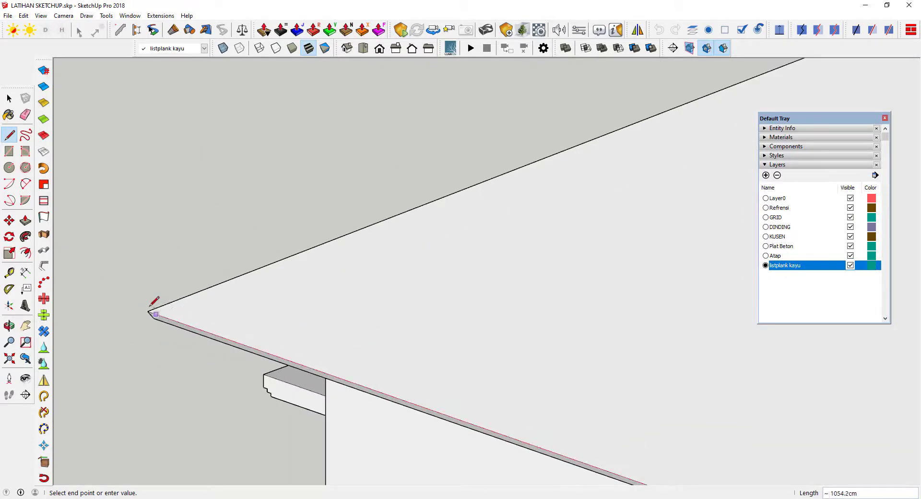
scroll(152, 308, down, 2)
scroll(407, 251, down, 3)
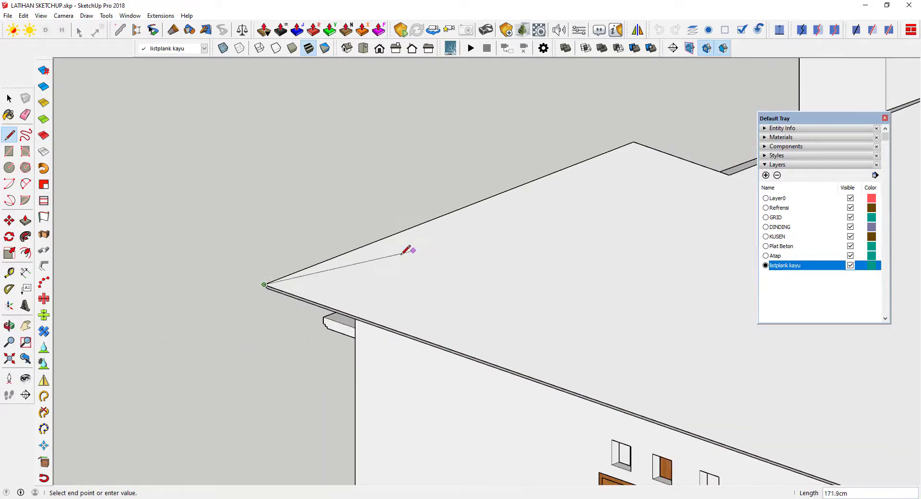
scroll(282, 254, down, 3)
mouse_move(282, 254)
middle_down()
mouse_move(531, 298)
mouse_move(539, 284)
middle_up()
click(539, 283)
scroll(345, 264, up, 2)
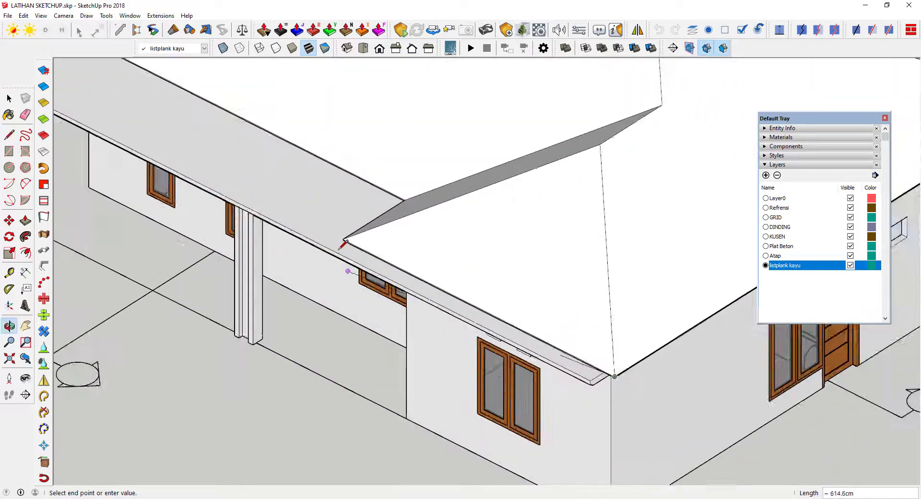
scroll(350, 216, up, 2)
scroll(348, 208, up, 2)
click(347, 215)
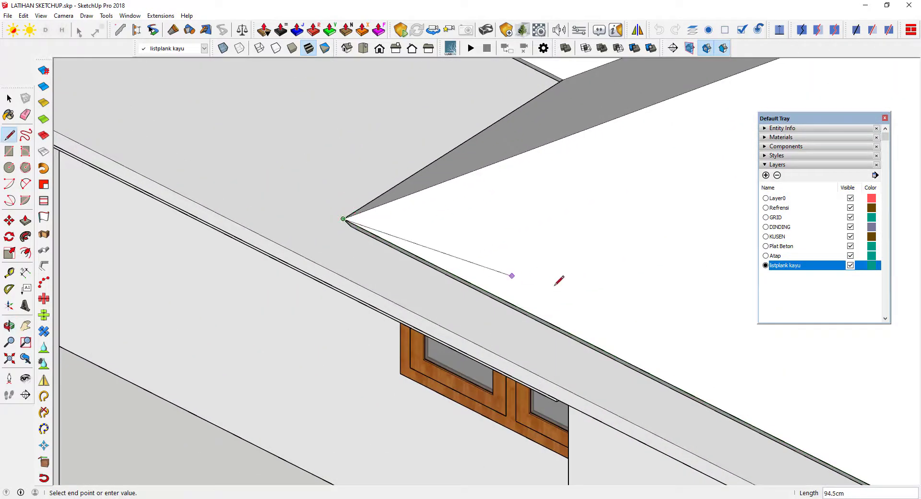
- Continue the path through the eave corners on the far side of the house
scroll(557, 280, down, 3)
scroll(559, 164, up, 2)
scroll(559, 177, up, 3)
scroll(559, 177, up, 1)
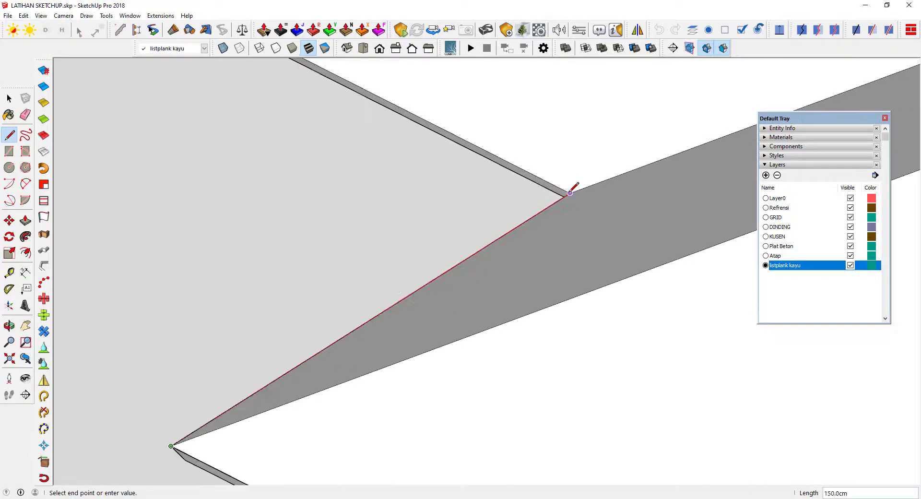
scroll(619, 206, down, 2)
scroll(603, 240, down, 3)
scroll(500, 274, down, 1)
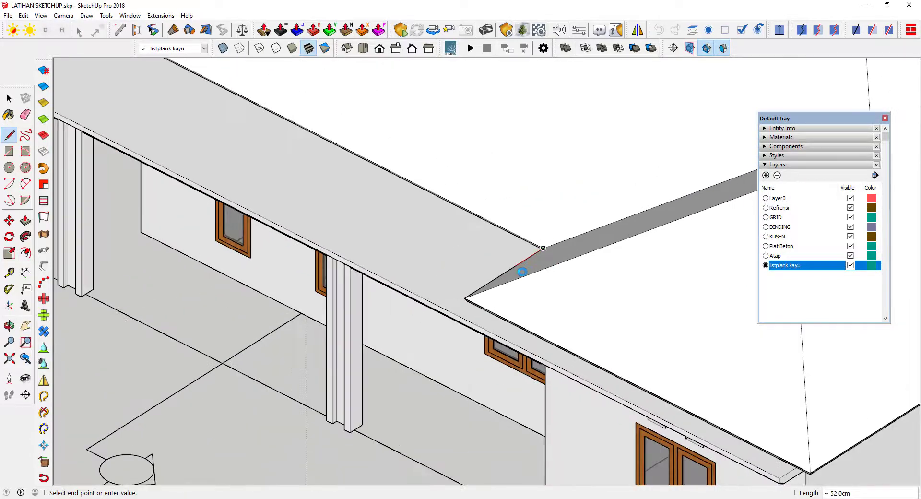
scroll(321, 165, down, 4)
mouse_move(326, 172)
middle_down()
mouse_move(422, 153)
mouse_move(432, 225)
middle_up()
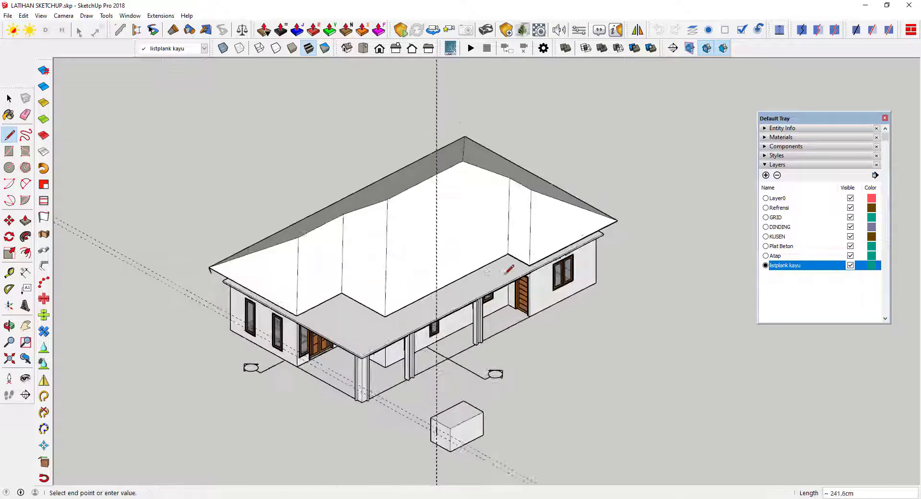
scroll(379, 334, up, 3)
scroll(379, 333, up, 2)
scroll(353, 319, up, 2)
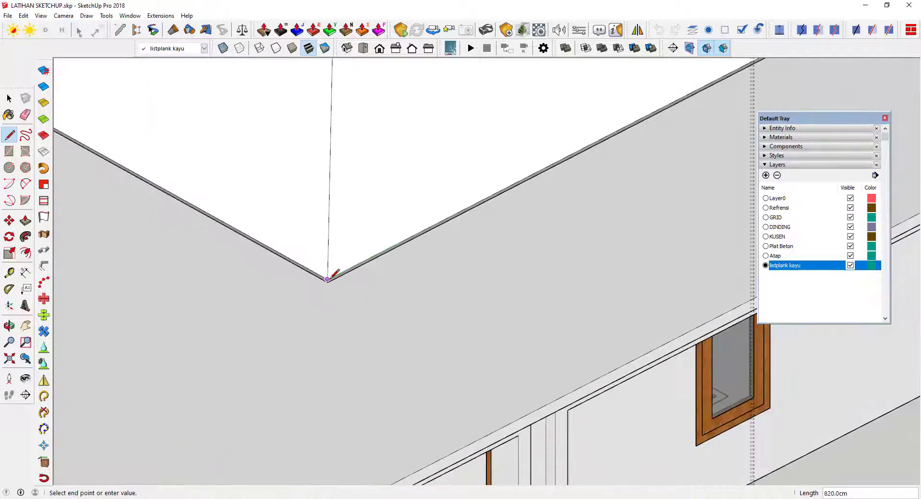
click(345, 276)
scroll(481, 230, down, 3)
middle_drag(481, 230, 226, 150)
scroll(249, 164, up, 3)
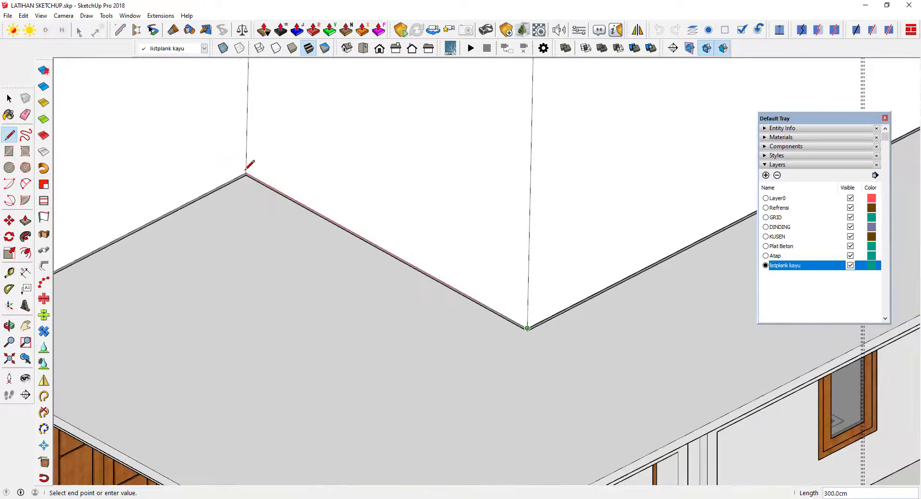
click(246, 173)
- Run the path along the last eave edge, closing it at the fascia profile's corner
scroll(436, 160, down, 2)
mouse_move(436, 161)
middle_down()
mouse_move(284, 181)
mouse_move(189, 240)
middle_up()
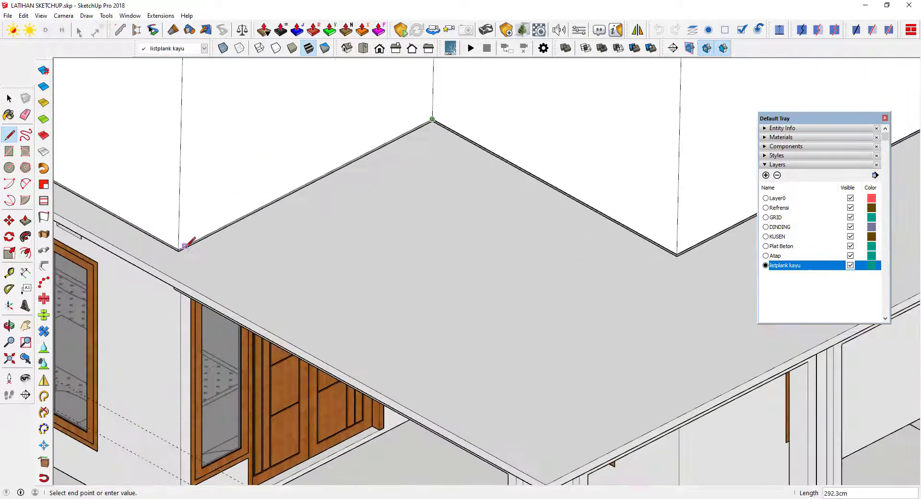
scroll(177, 250, up, 3)
click(176, 250)
scroll(514, 226, down, 2)
scroll(288, 148, down, 1)
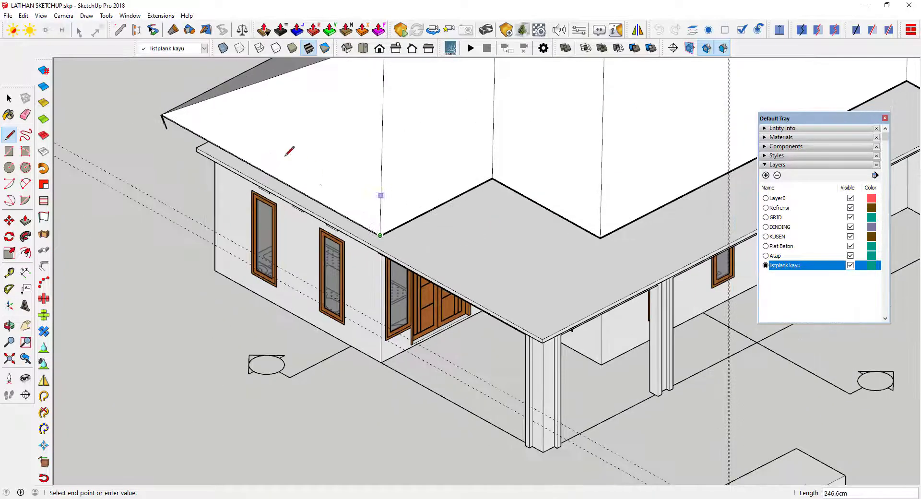
scroll(173, 110, up, 3)
scroll(173, 110, up, 2)
scroll(144, 115, up, 2)
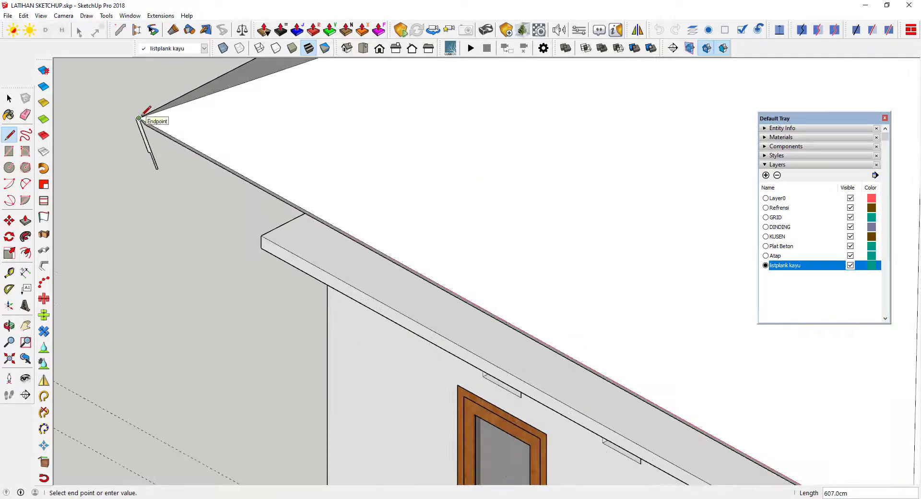
click(139, 118)
key(space)
scroll(168, 119, down, 3)
- Hide the hip roof to expose the flat slab underneath
scroll(298, 154, down, 2)
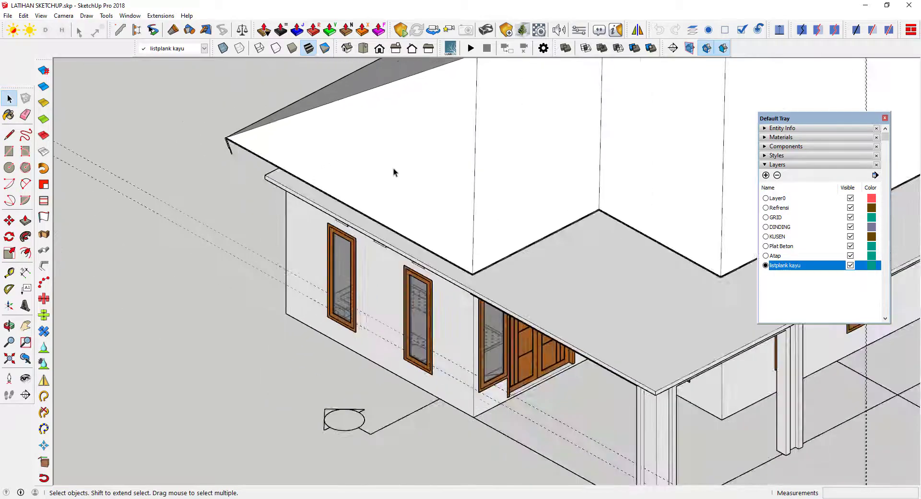
scroll(408, 176, down, 2)
click(428, 179)
right_click(422, 164)
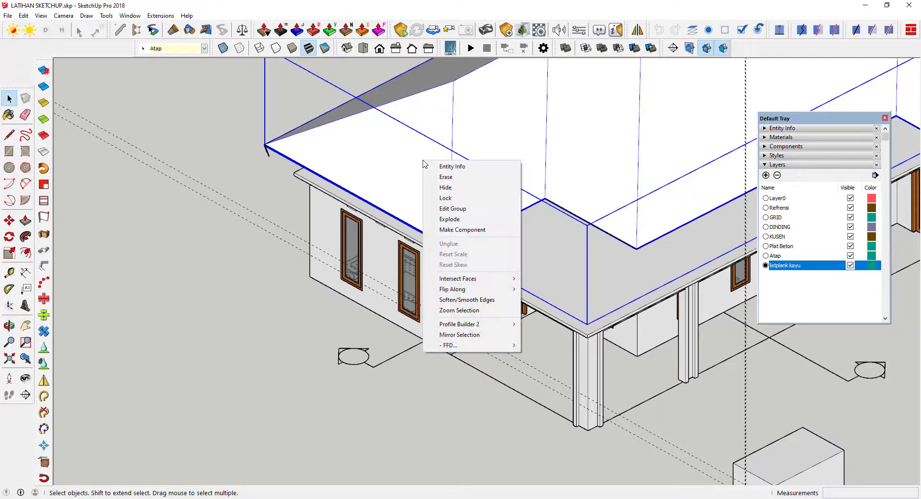
click(442, 177)
mouse_move(442, 187)
middle_down()
mouse_move(426, 163)
mouse_move(419, 255)
mouse_move(278, 245)
middle_up()
- Delete an unneeded item on the slab and reframe the view around the house
click(419, 252)
key(Delete)
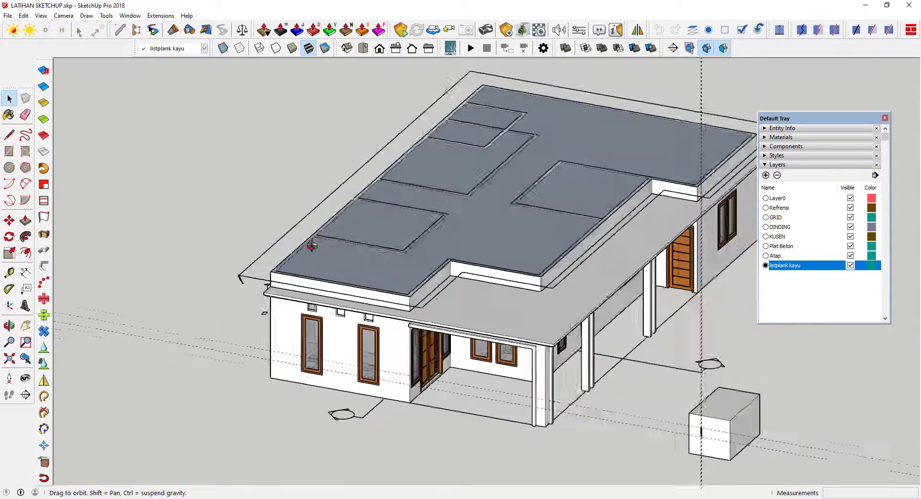
scroll(278, 244, up, 3)
scroll(232, 260, up, 2)
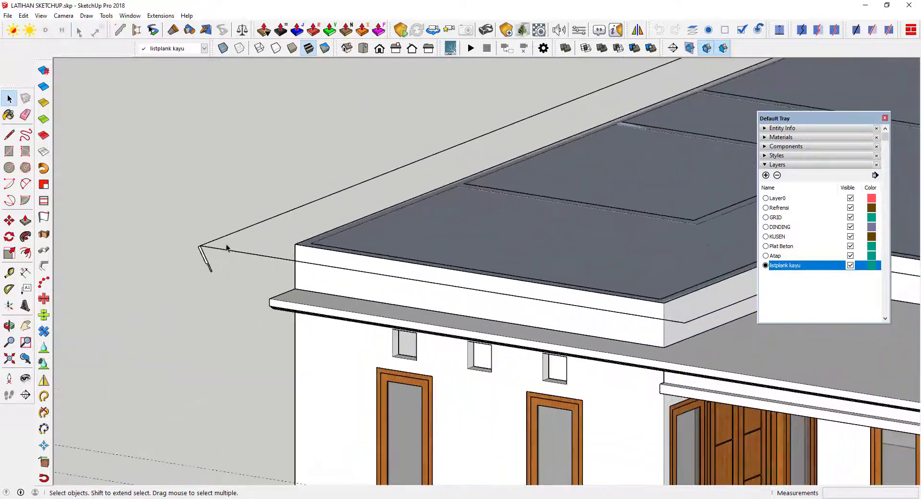
scroll(226, 247, down, 2)
scroll(243, 205, down, 1)
scroll(333, 204, down, 3)
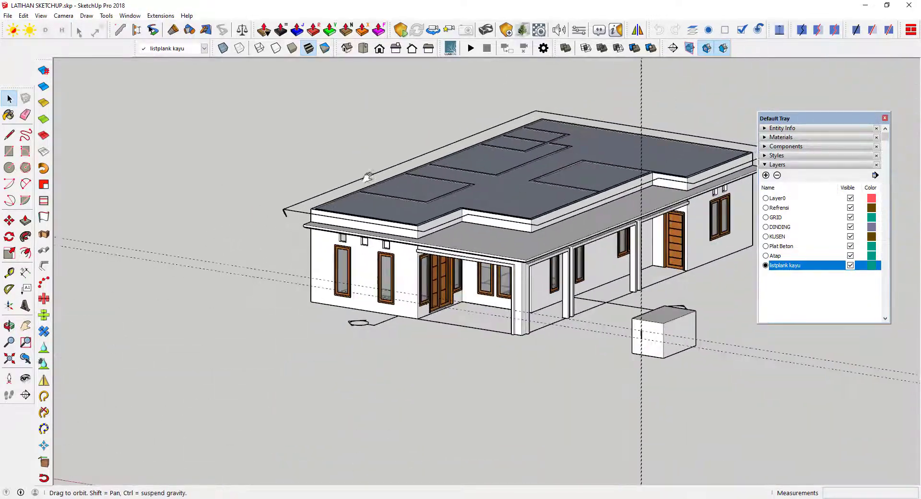
mouse_move(288, 220)
middle_down()
mouse_move(251, 241)
mouse_move(142, 247)
middle_up()
scroll(250, 241, up, 3)
scroll(250, 242, up, 2)
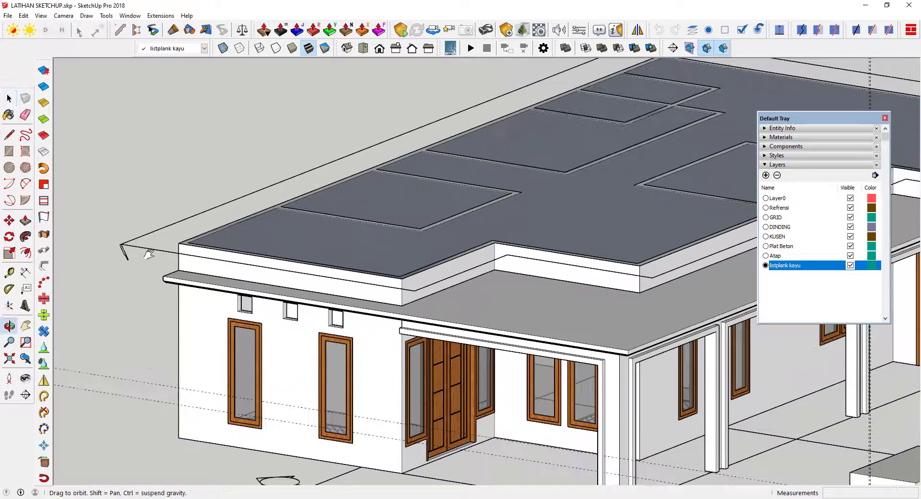
scroll(113, 257, up, 3)
scroll(113, 257, up, 2)
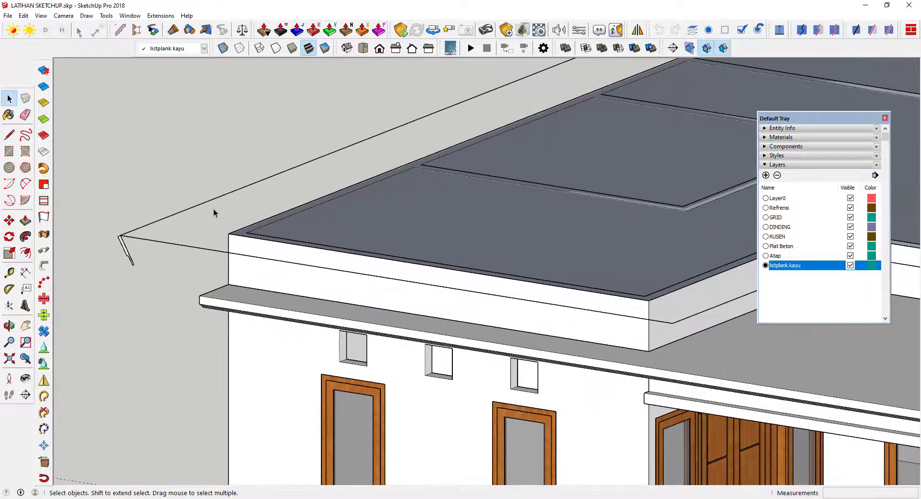
scroll(188, 211, down, 2)
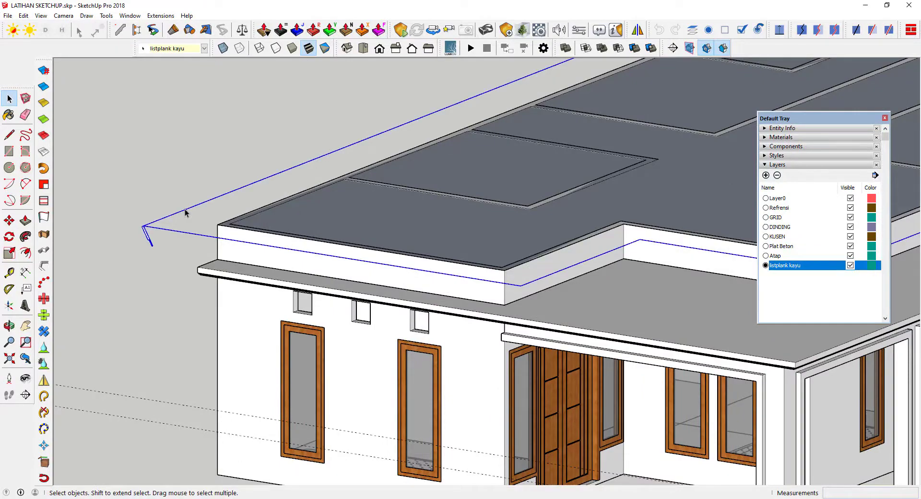
scroll(185, 216, down, 1)
scroll(187, 214, down, 1)
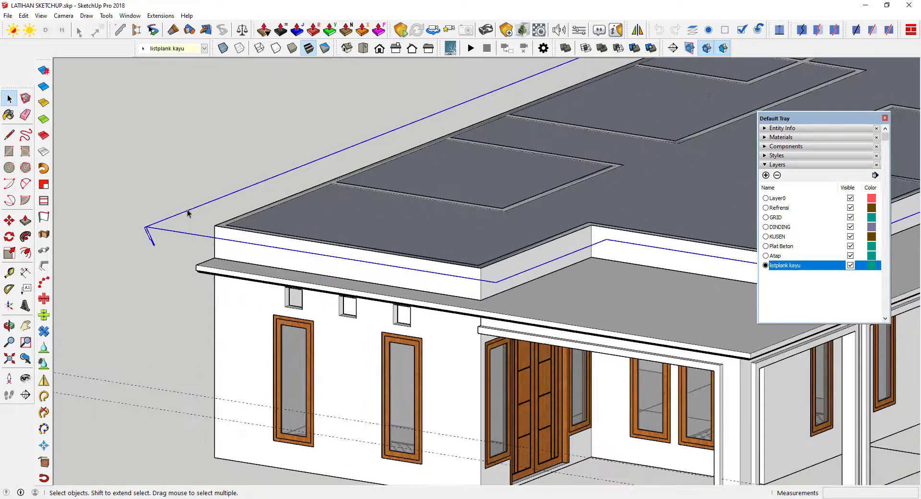
scroll(187, 213, down, 2)
scroll(197, 210, down, 2)
scroll(216, 211, down, 1)
scroll(311, 217, up, 2)
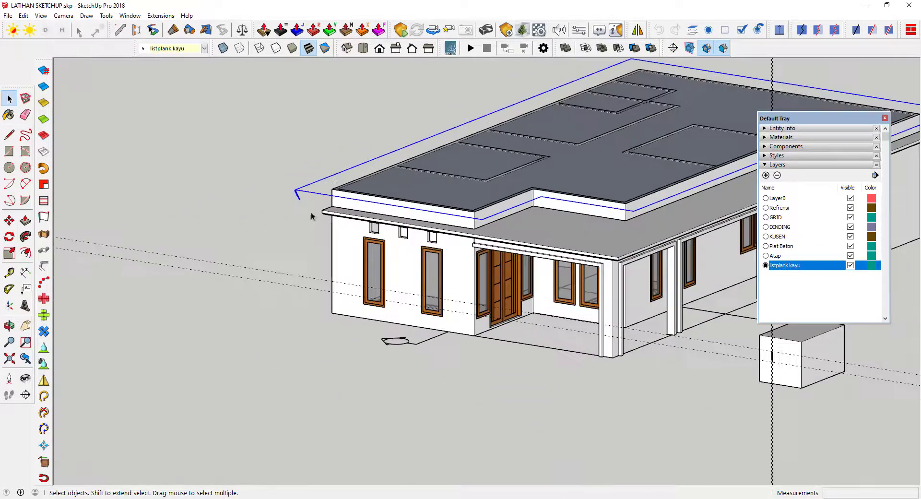
scroll(288, 185, up, 3)
scroll(271, 171, up, 1)
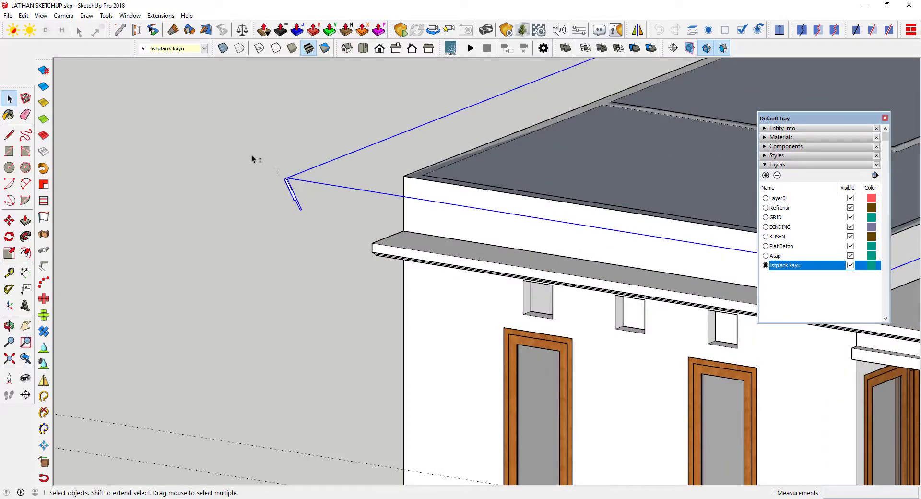
- Select the eave path lines running from the fascia profile corner around the roof edge
drag(251, 156, 329, 243)
scroll(287, 182, up, 2)
scroll(286, 182, up, 2)
scroll(288, 185, down, 1)
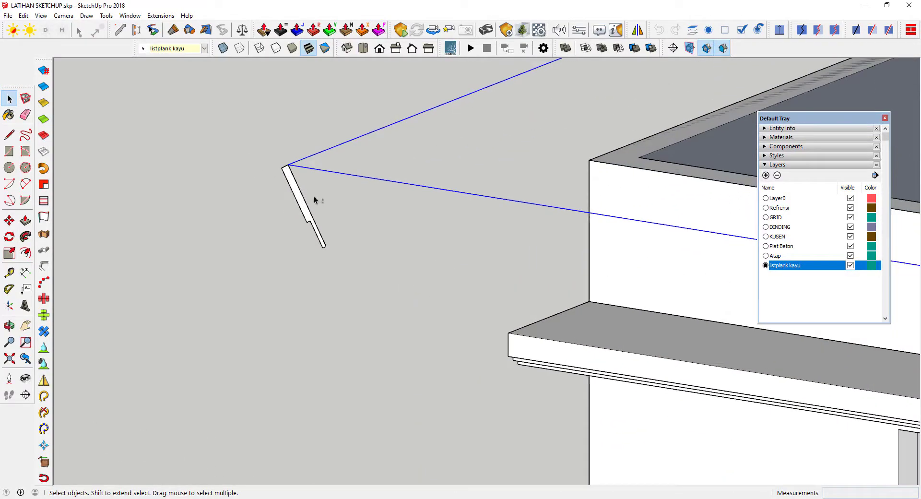
scroll(297, 204, down, 1)
scroll(295, 211, down, 1)
scroll(293, 223, down, 2)
scroll(289, 228, down, 3)
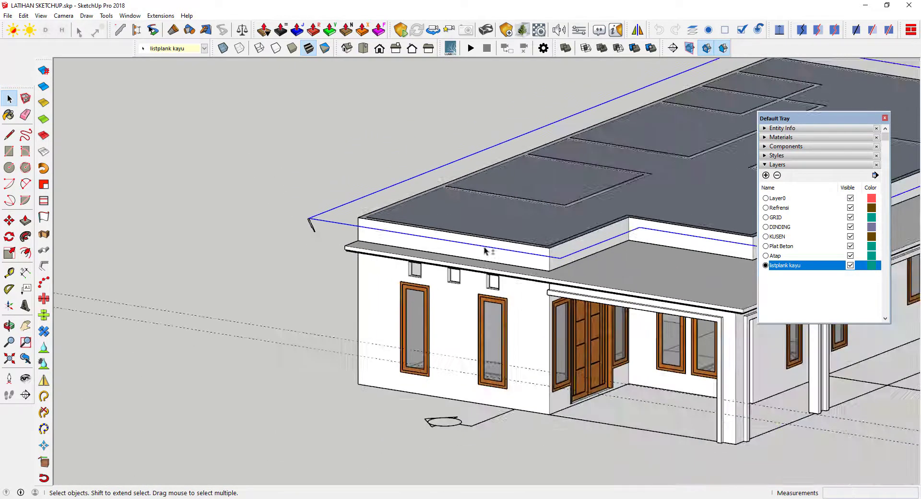
middle_drag(600, 230, 684, 235)
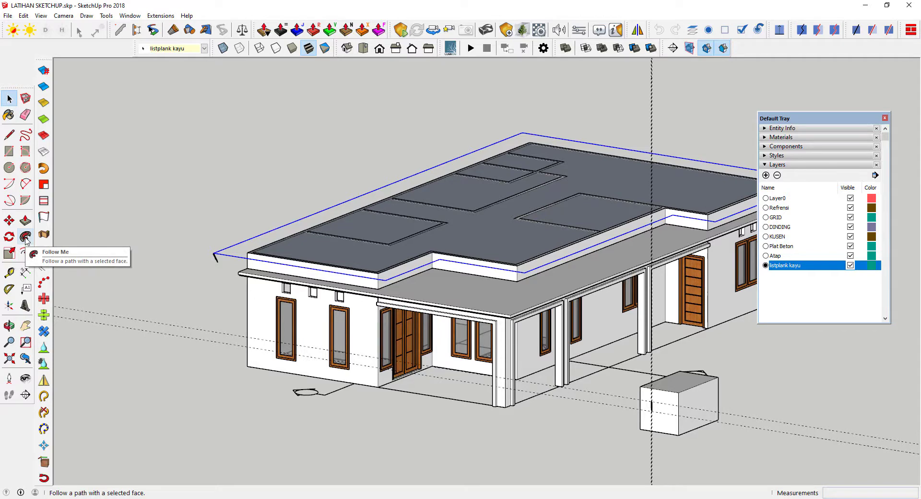
- Extrude the fascia profile face along the selected eave path with Follow Me
click(25, 237)
scroll(211, 259, up, 2)
scroll(206, 261, up, 2)
scroll(206, 260, up, 2)
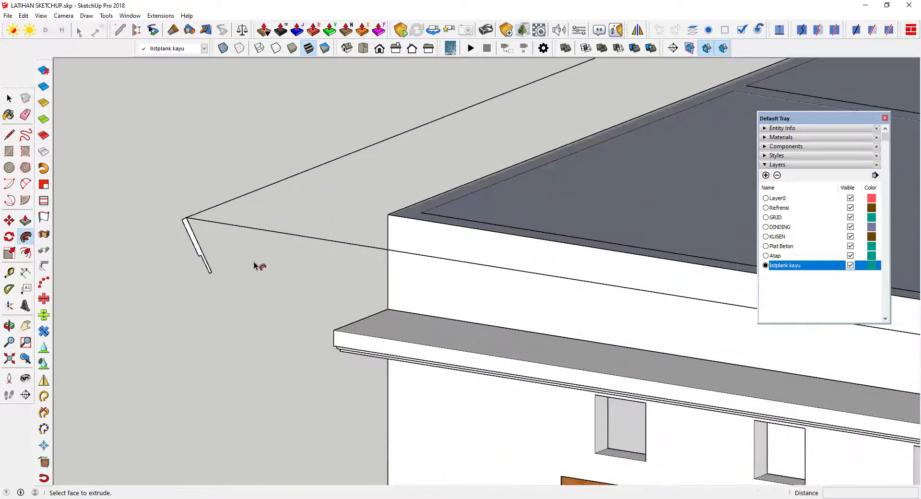
scroll(207, 242, up, 2)
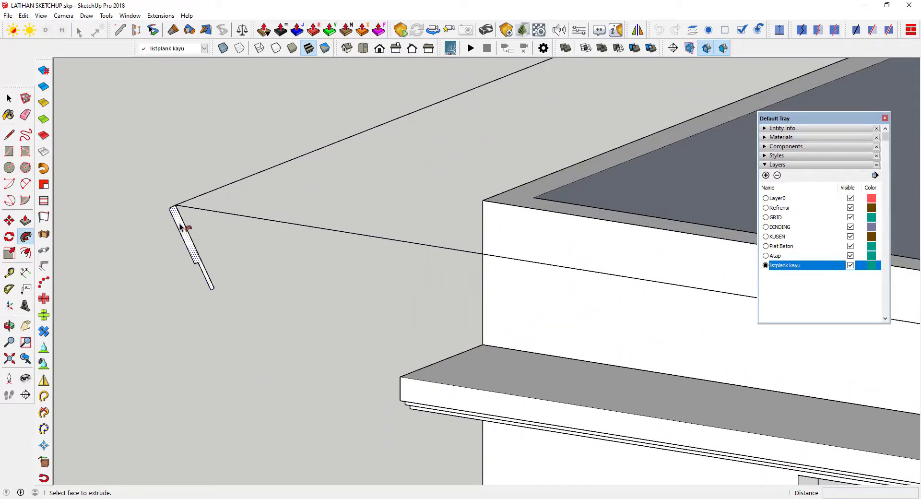
scroll(181, 225, down, 3)
scroll(173, 263, down, 2)
scroll(181, 264, down, 2)
scroll(201, 263, down, 2)
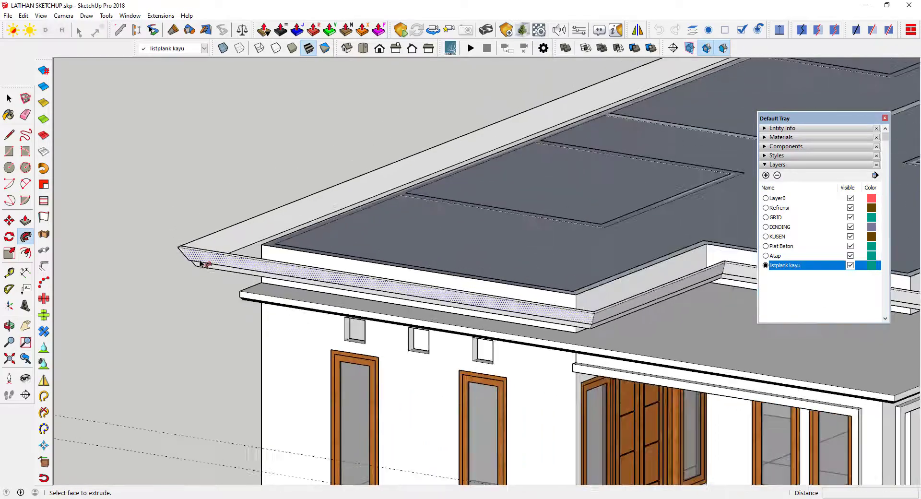
scroll(202, 264, down, 2)
mouse_move(192, 244)
middle_down()
mouse_move(192, 189)
mouse_move(247, 171)
mouse_move(433, 175)
mouse_move(432, 154)
mouse_move(376, 156)
mouse_move(232, 251)
mouse_move(148, 215)
middle_up()
scroll(148, 215, up, 2)
click(10, 99)
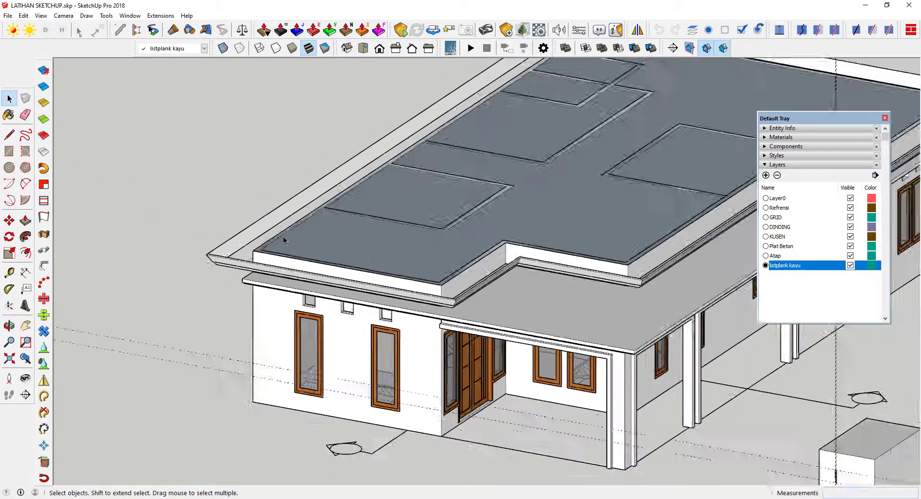
- Inspect the continuous fascia board from the front and front-left corner of the house
scroll(283, 240, down, 3)
mouse_move(284, 240)
middle_down()
mouse_move(268, 293)
mouse_move(258, 199)
mouse_move(528, 249)
middle_up()
scroll(267, 293, up, 1)
scroll(312, 292, up, 3)
scroll(312, 292, down, 3)
scroll(528, 249, up, 3)
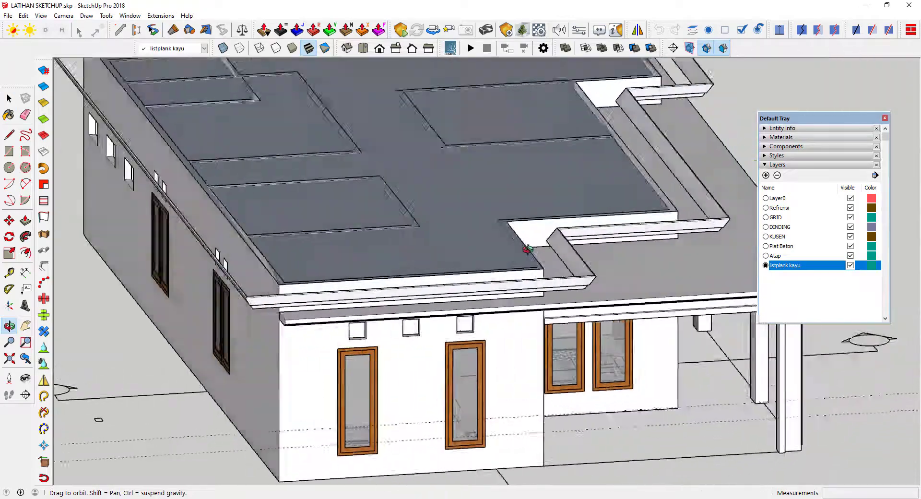
scroll(528, 249, down, 3)
middle_drag(263, 232, 68, 220)
scroll(341, 210, up, 3)
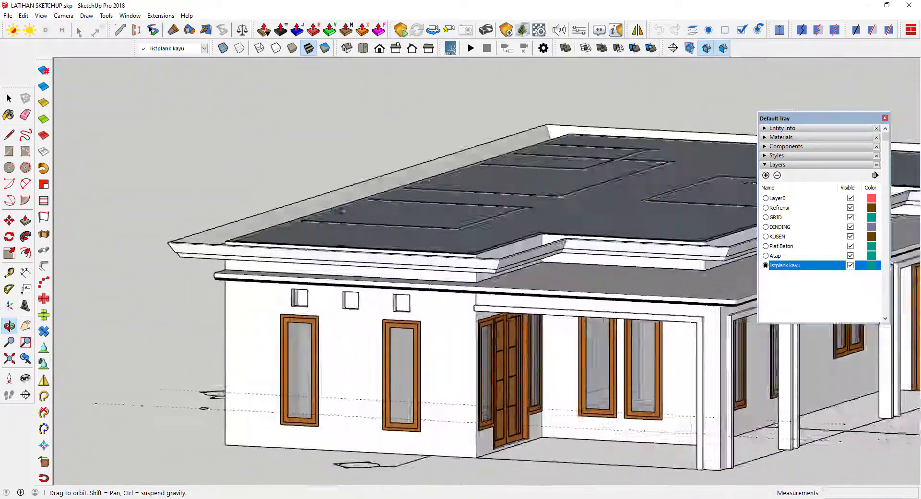
scroll(340, 210, down, 3)
mouse_move(341, 211)
middle_down()
mouse_move(306, 236)
mouse_move(225, 240)
mouse_move(192, 228)
mouse_move(202, 229)
middle_up()
scroll(305, 236, down, 2)
scroll(305, 236, up, 3)
key(space)
scroll(288, 240, down, 3)
scroll(219, 246, up, 3)
scroll(219, 246, up, 3)
scroll(192, 228, down, 3)
scroll(201, 229, down, 2)
scroll(488, 236, up, 2)
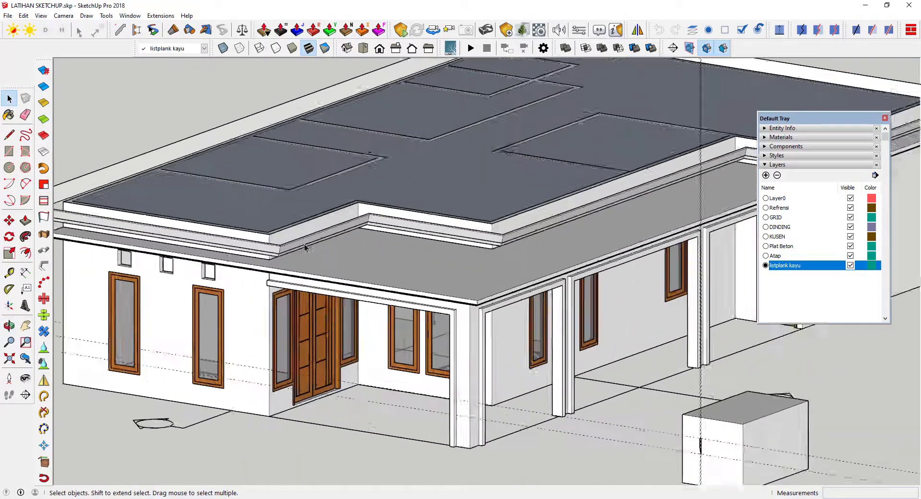
middle_drag(489, 236, 257, 214)
scroll(257, 214, down, 1)
scroll(163, 136, down, 2)
middle_drag(163, 138, 164, 160)
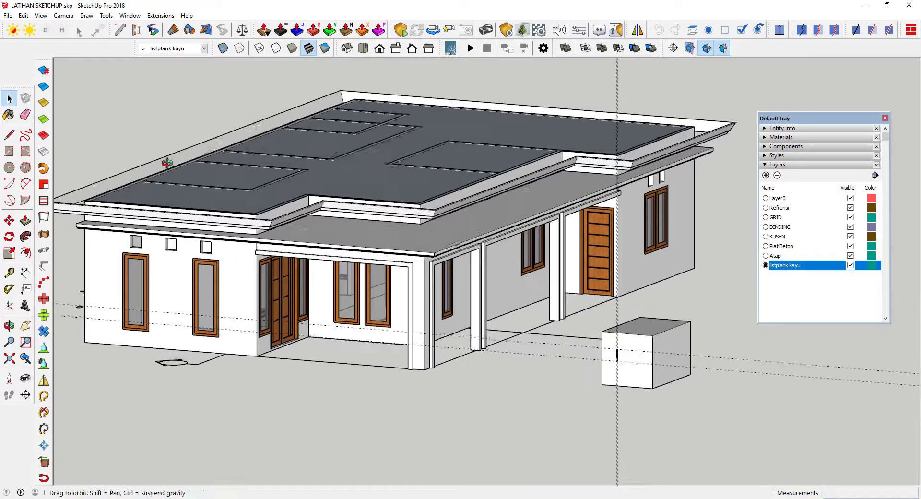
scroll(165, 160, down, 1)
click(23, 15)
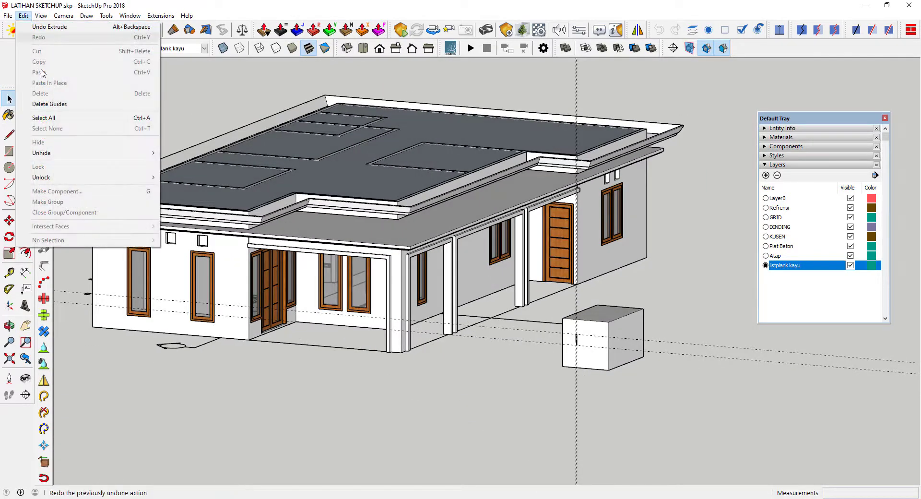
- Unhide the hip roof and view it at an angle from the side and front
mouse_move(41, 153)
click(190, 166)
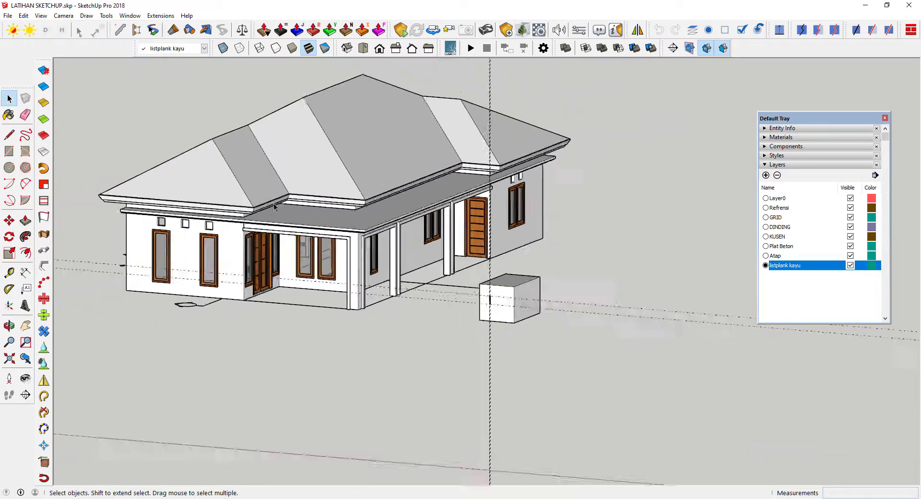
middle_drag(190, 166, 201, 173)
scroll(233, 212, up, 3)
mouse_move(233, 212)
middle_down()
mouse_move(486, 211)
mouse_move(322, 232)
mouse_move(257, 214)
middle_up()
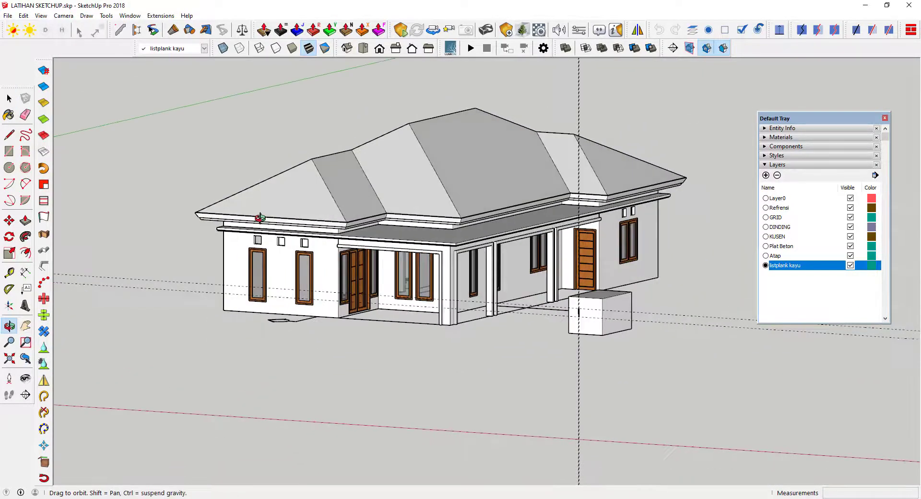
- Orbit to an elevated view of the whole roof and float the Profile Builder 2 toolbar
scroll(183, 214, up, 2)
scroll(183, 215, up, 3)
scroll(182, 217, up, 3)
scroll(183, 218, down, 3)
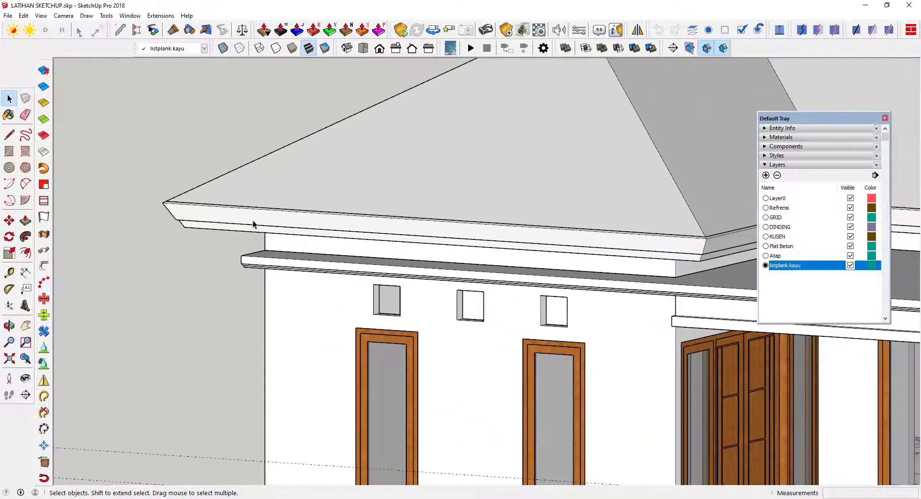
scroll(157, 214, down, 3)
mouse_move(157, 214)
middle_down()
mouse_move(388, 236)
mouse_move(320, 238)
middle_up()
scroll(320, 238, down, 3)
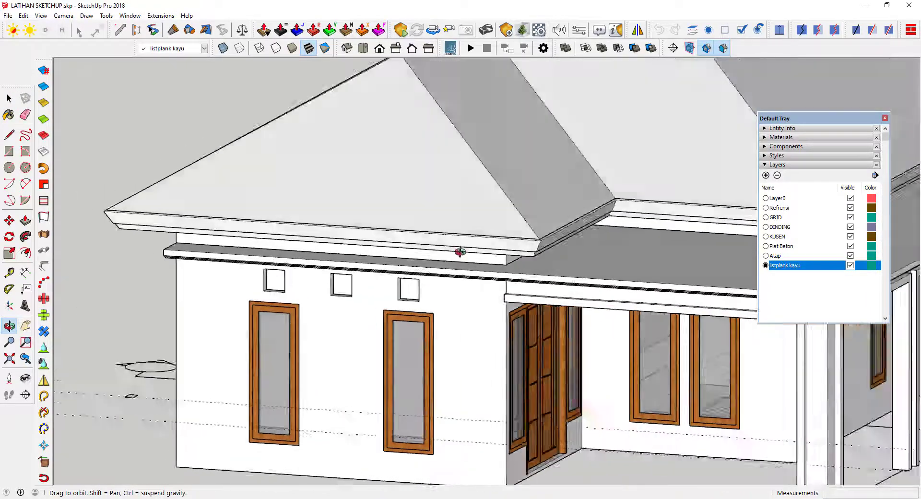
scroll(494, 241, down, 3)
mouse_move(495, 241)
middle_down()
mouse_move(423, 227)
mouse_move(401, 242)
mouse_move(436, 241)
mouse_move(176, 94)
middle_up()
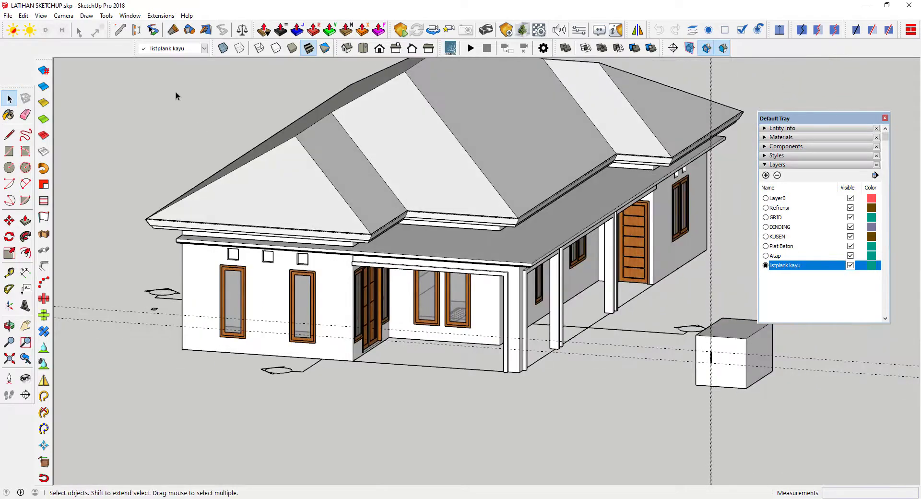
drag(113, 30, 171, 88)
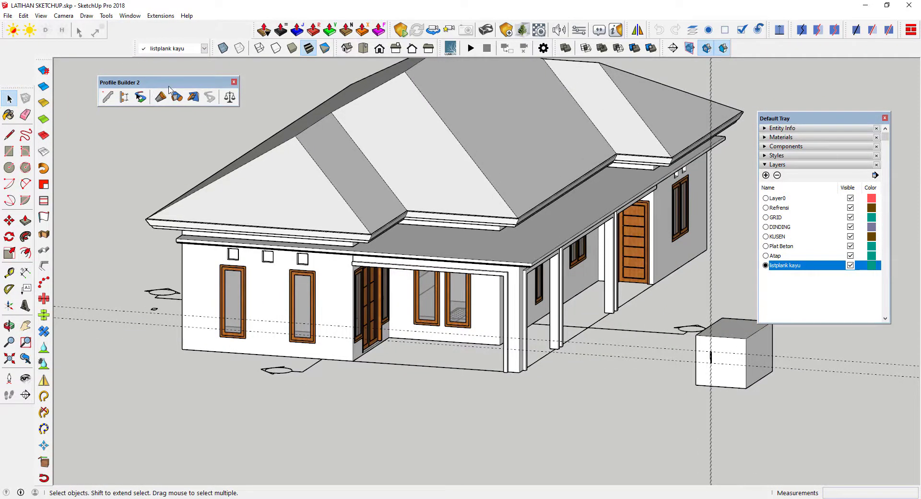
mouse_move(443, 235)
middle_down()
mouse_move(360, 205)
mouse_move(422, 225)
mouse_move(555, 224)
mouse_move(595, 199)
middle_up()
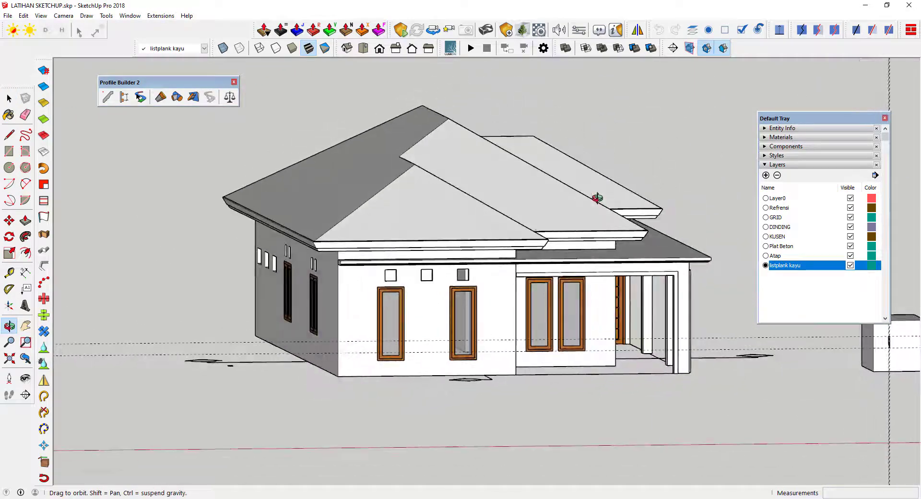
scroll(341, 259, up, 3)
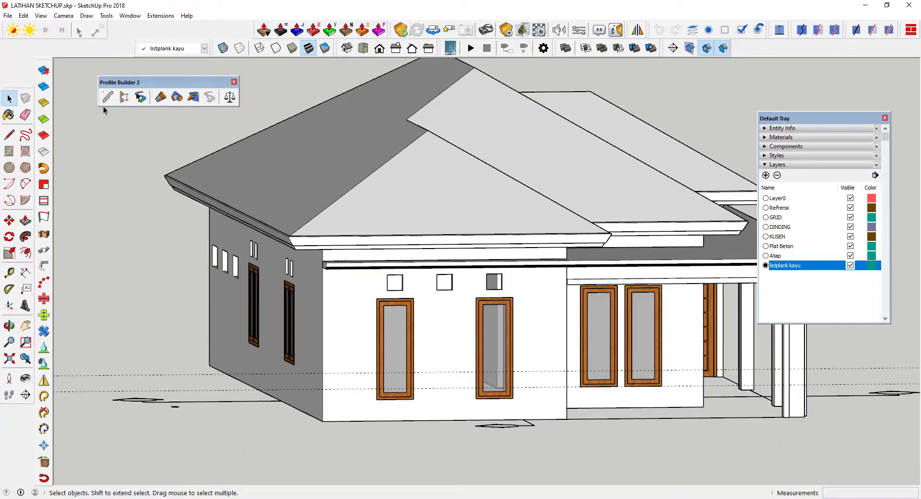
middle_drag(368, 249, 293, 269)
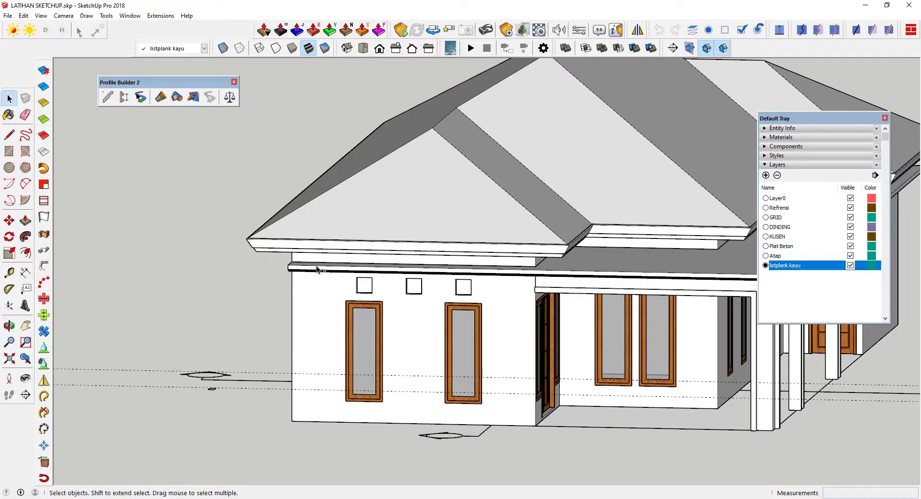
click(298, 249)
key(Delete)
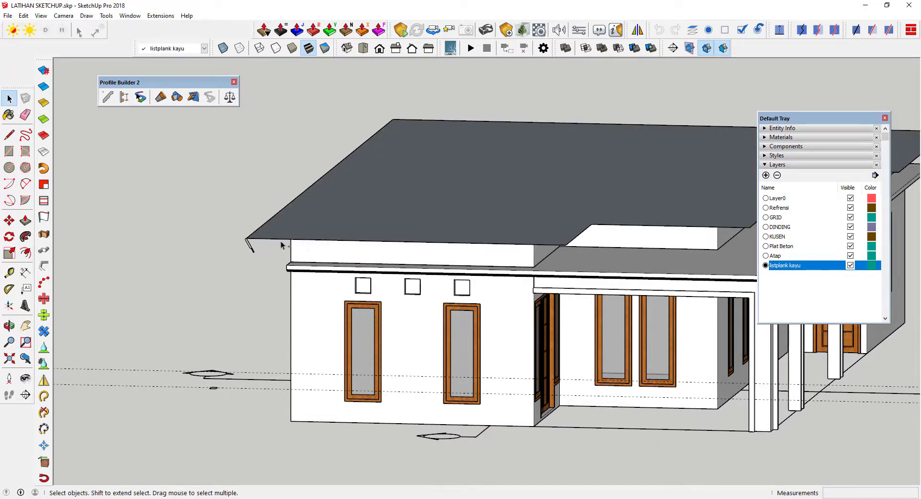
key(ctrl+z)
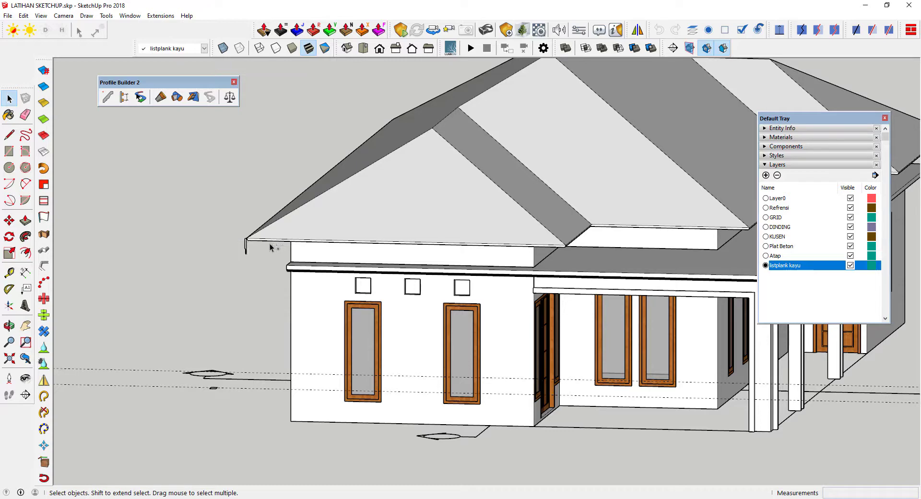
scroll(263, 243, down, 3)
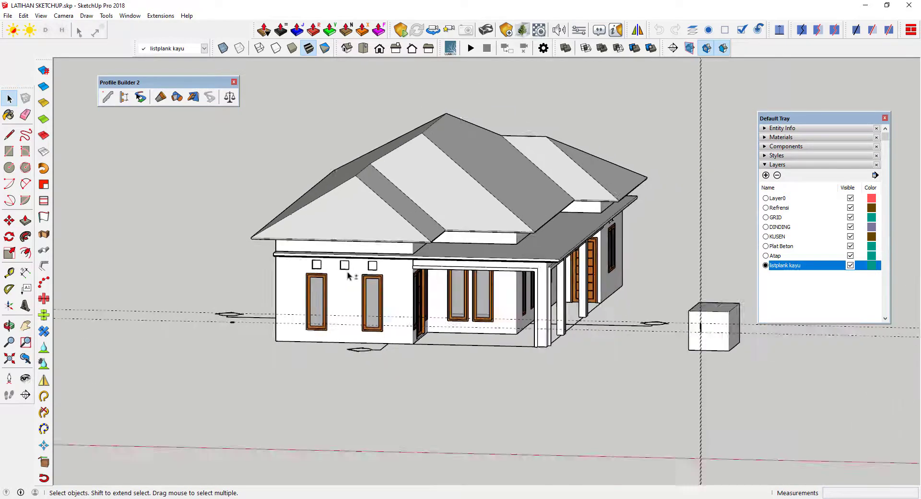
scroll(673, 304, down, 2)
scroll(616, 327, up, 4)
scroll(616, 328, up, 2)
- Open the Profile Builder window, window-select the small fascia outline, and start a new profile named listplank kayu
scroll(608, 325, up, 2)
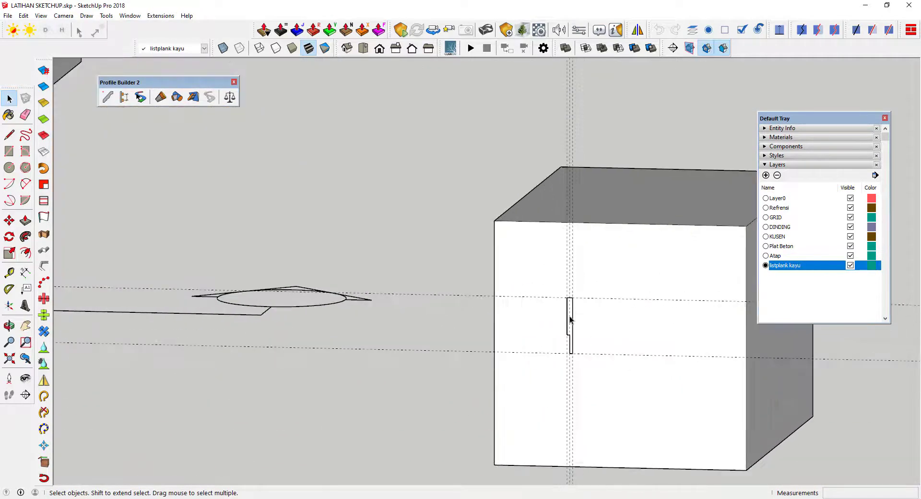
scroll(567, 307, up, 1)
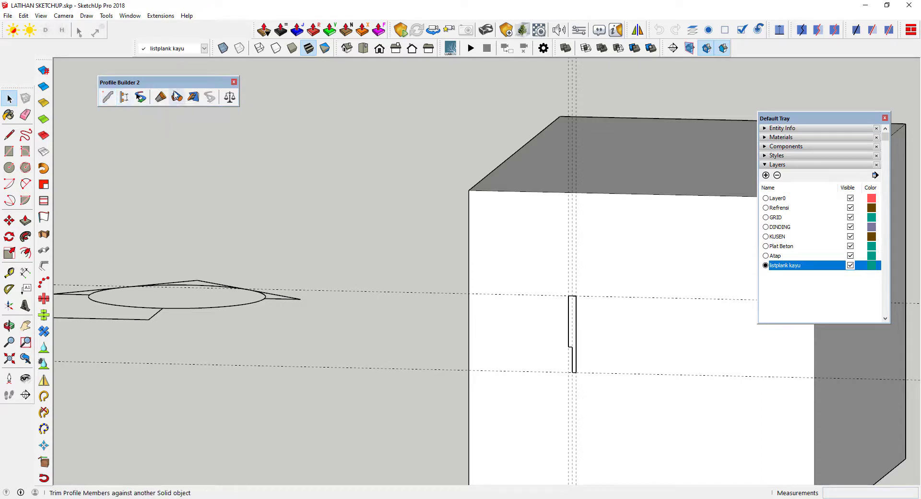
drag(179, 86, 238, 111)
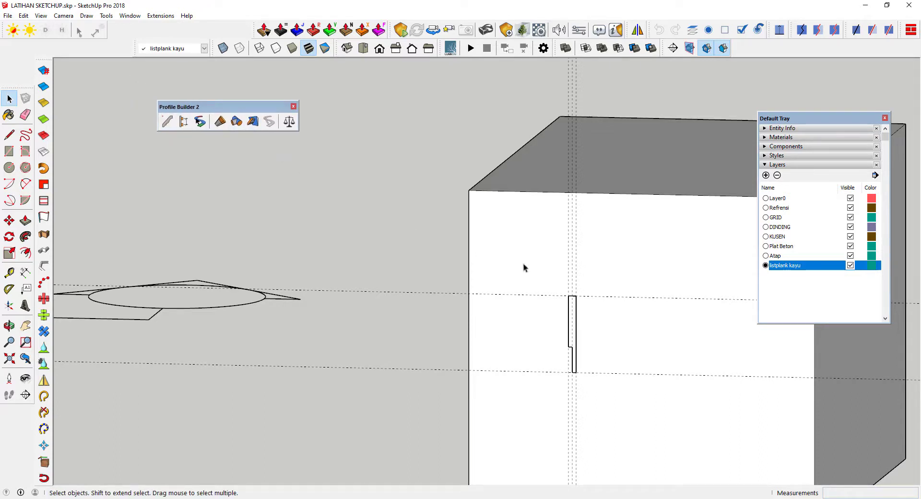
mouse_move(580, 306)
middle_down()
mouse_move(504, 278)
mouse_move(520, 284)
middle_up()
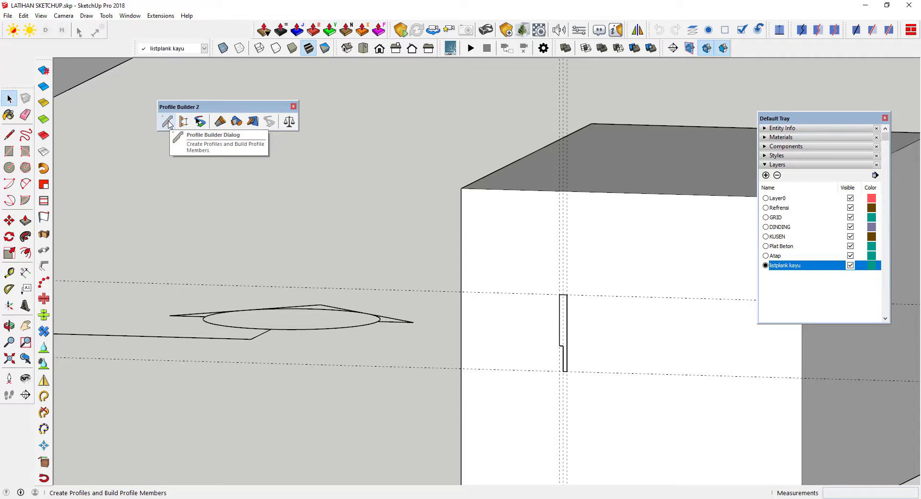
click(168, 123)
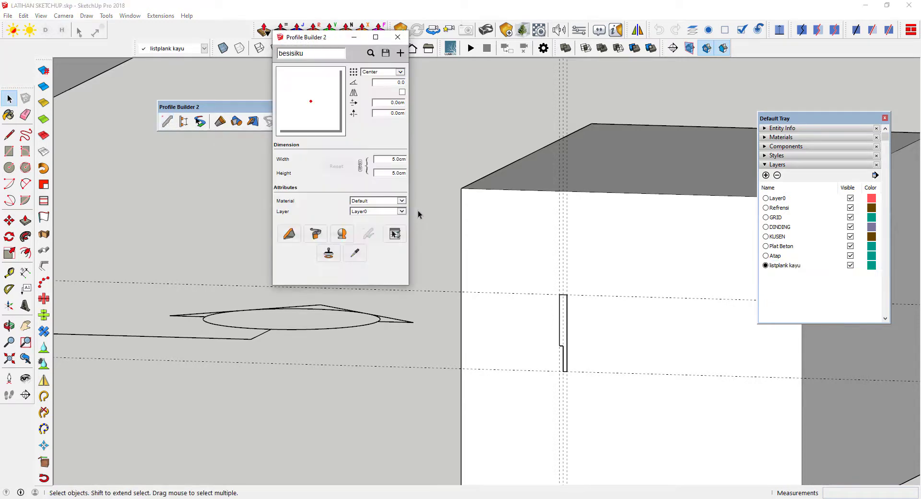
mouse_move(323, 38)
mouse_down()
mouse_move(330, 107)
mouse_move(355, 105)
mouse_up()
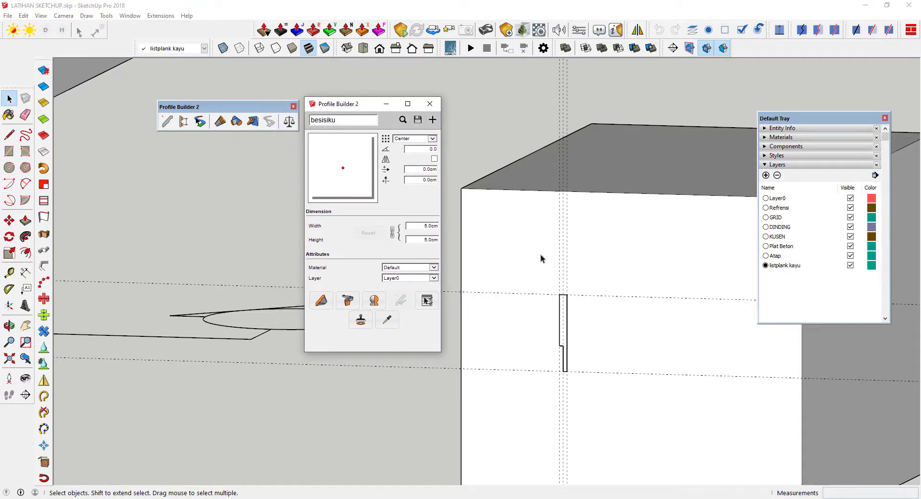
drag(537, 255, 595, 393)
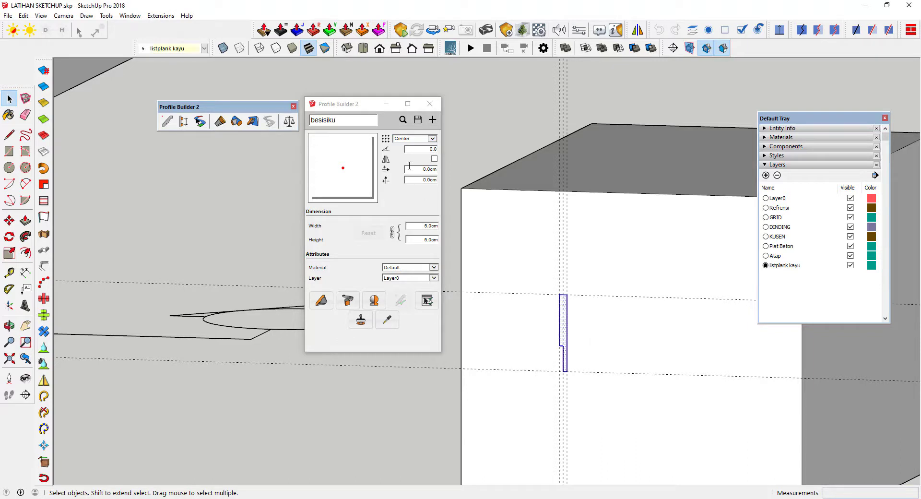
click(434, 120)
text(listplank kayu)
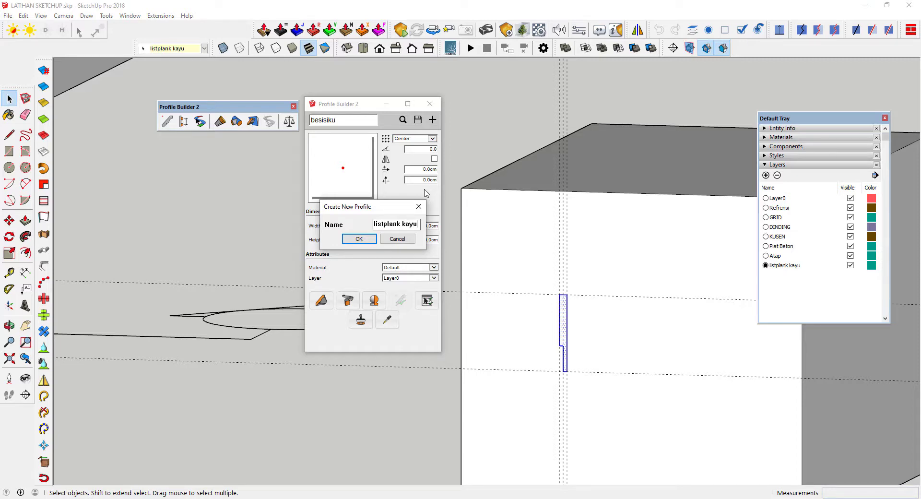
- Confirm the listplankkayu profile, anchor it at Top-Right, and set its rotation to 30
click(357, 239)
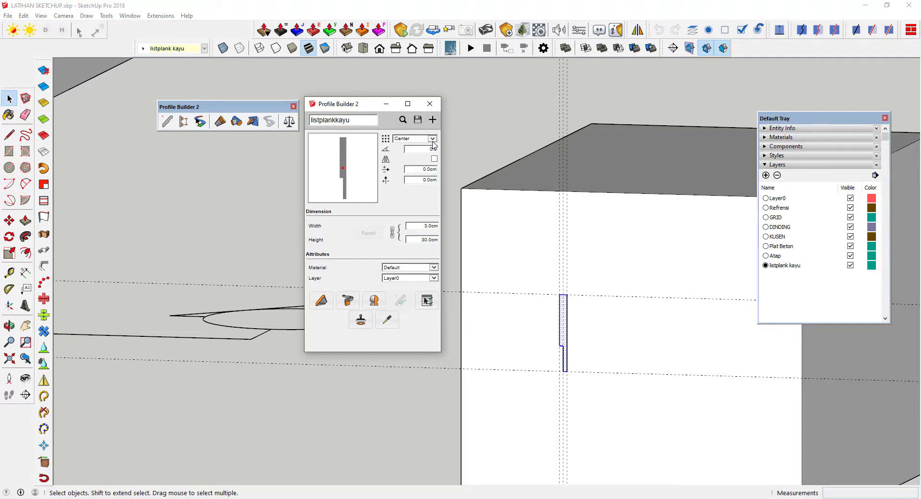
click(432, 140)
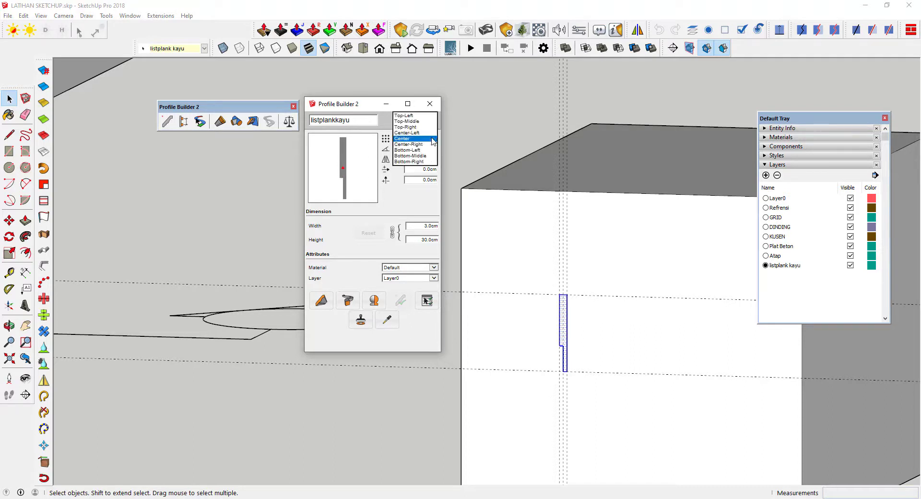
click(406, 121)
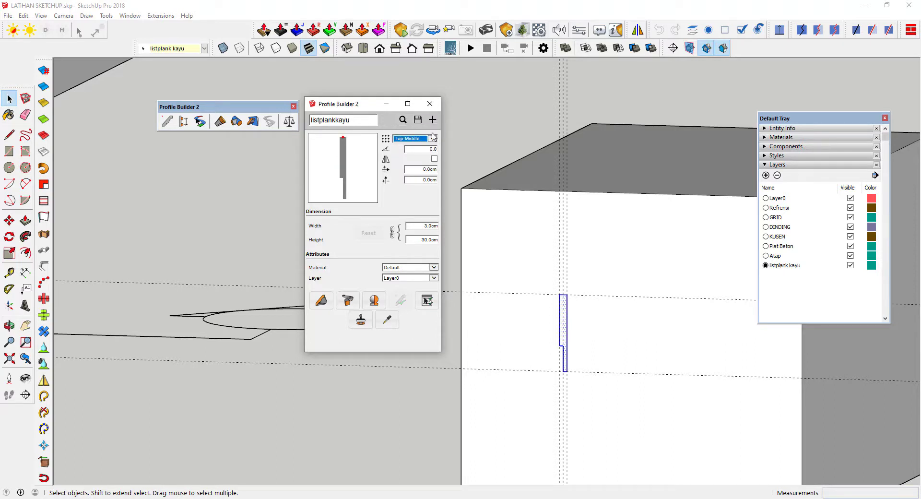
click(433, 139)
click(420, 144)
click(416, 151)
text(5)
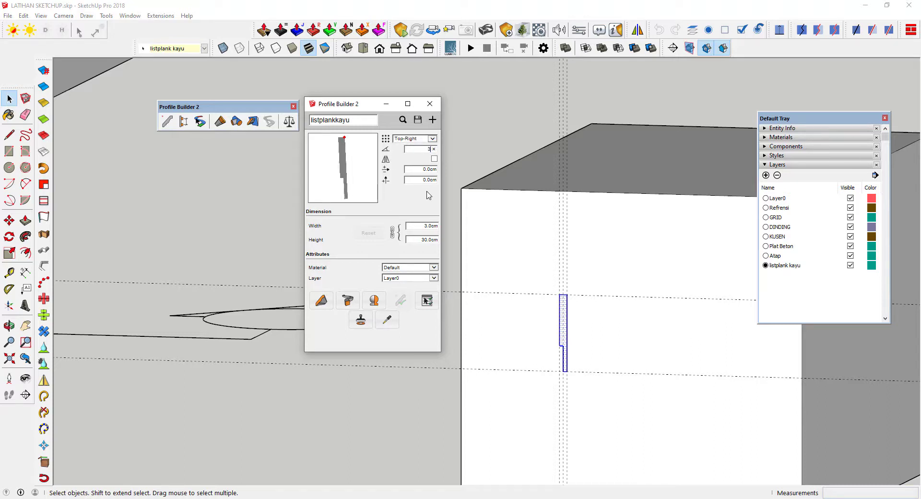
text(0)
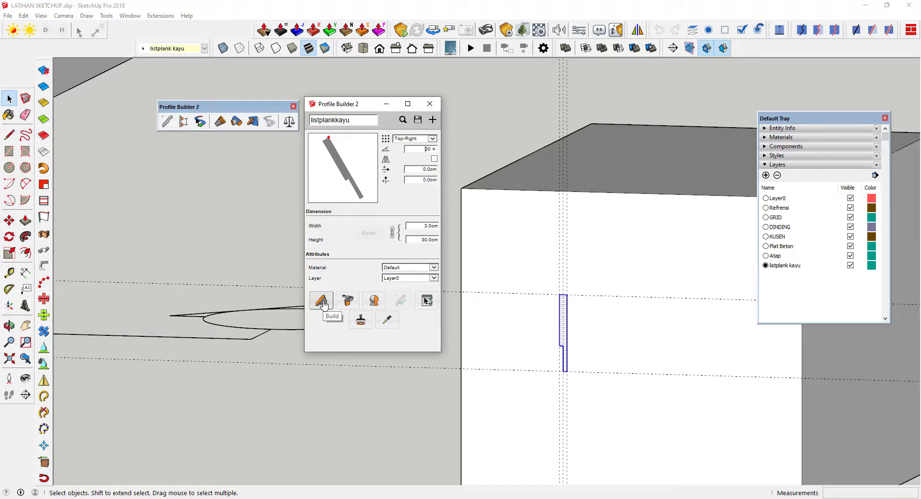
- Start a listplankkayu fascia member at the left roof corner
click(323, 305)
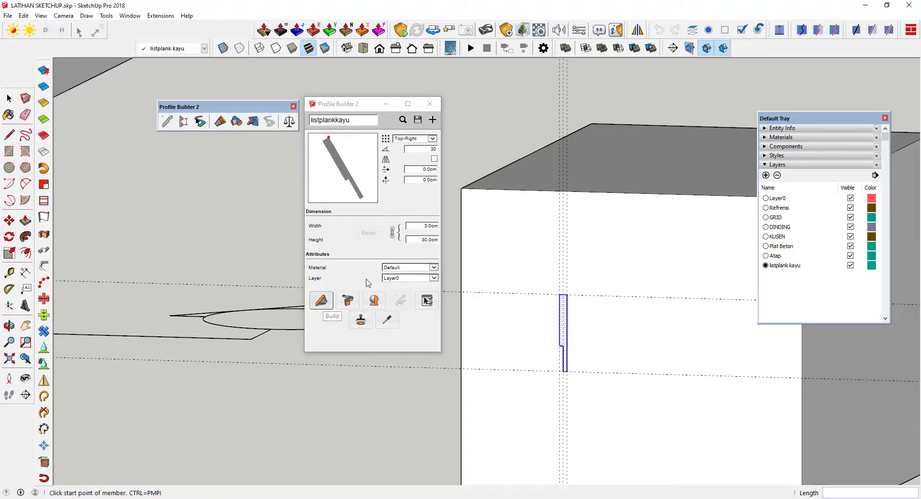
scroll(555, 260, down, 3)
scroll(508, 251, down, 3)
scroll(246, 247, down, 3)
middle_drag(246, 247, 144, 269)
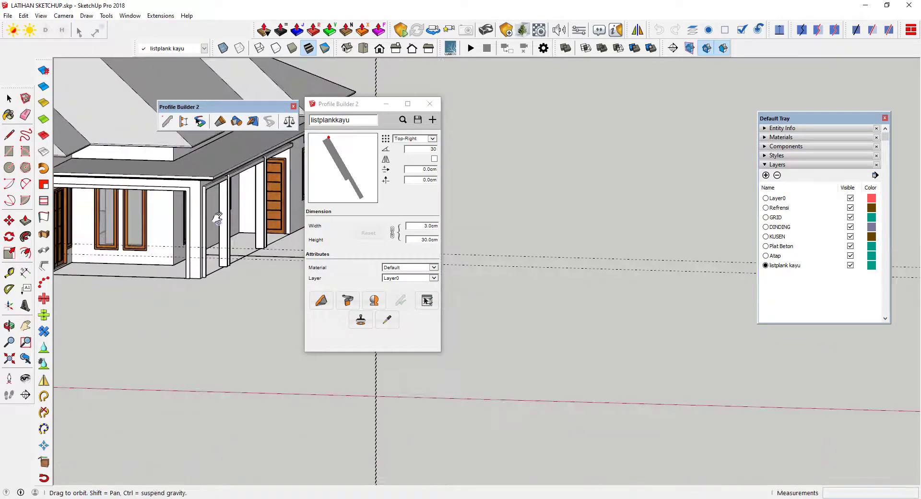
scroll(109, 283, up, 3)
scroll(110, 282, up, 2)
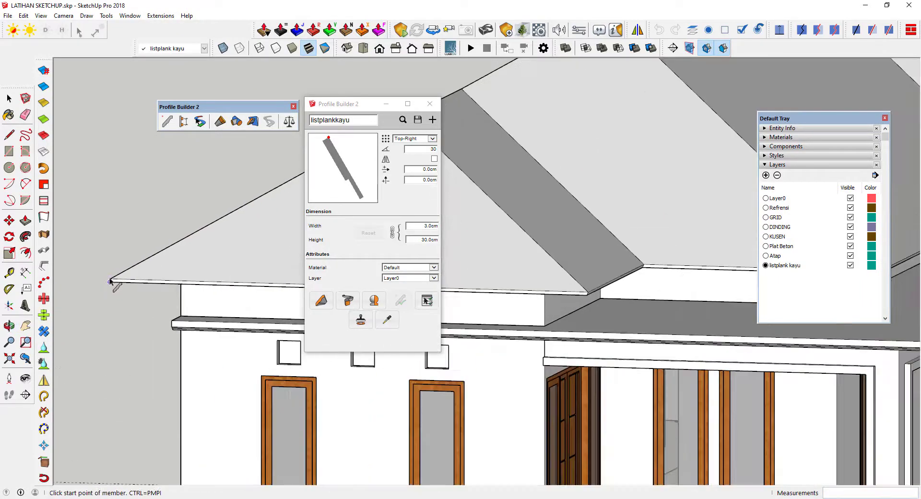
click(110, 278)
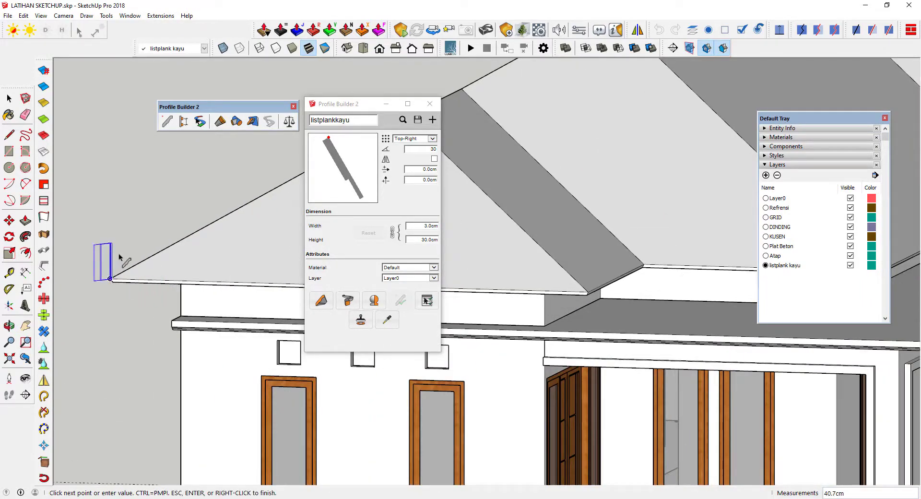
- Carry the fascia member's path to the next roof corner
mouse_move(117, 259)
middle_down()
mouse_move(268, 301)
mouse_move(150, 295)
middle_up()
scroll(177, 287, down, 3)
scroll(202, 301, up, 5)
scroll(204, 302, up, 3)
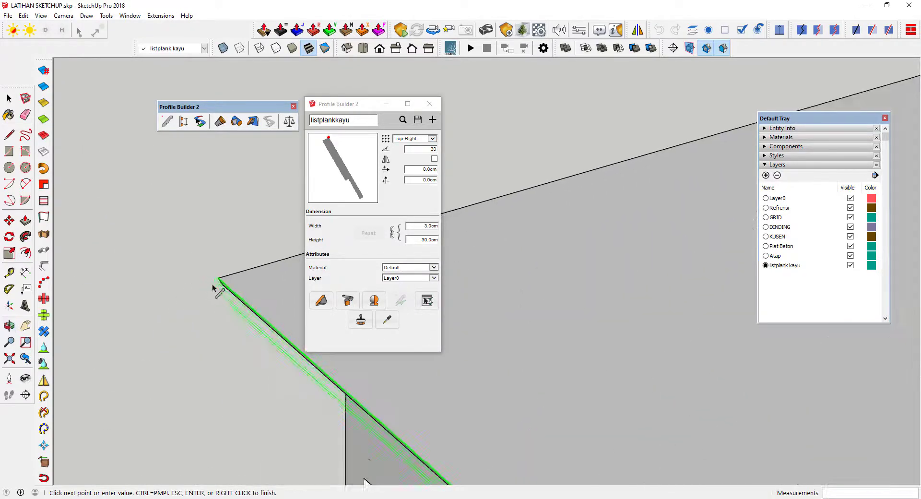
scroll(183, 252, up, 1)
scroll(144, 235, down, 2)
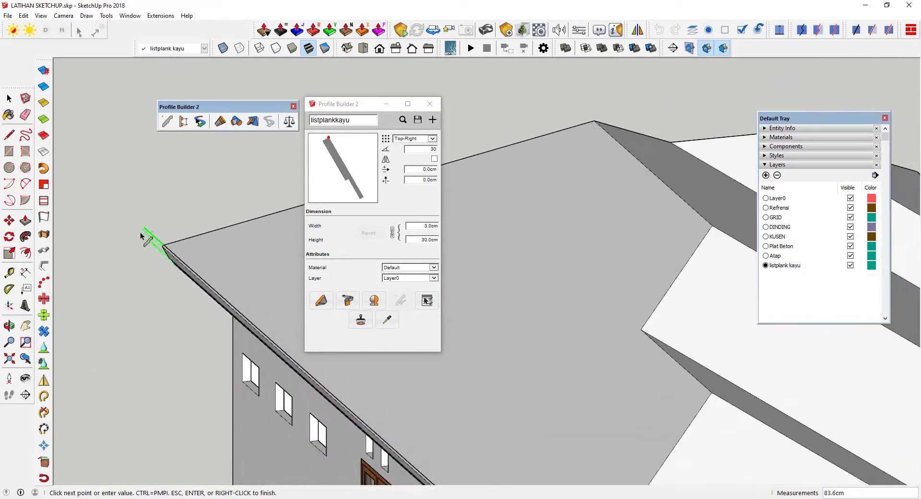
scroll(159, 253, down, 2)
scroll(150, 261, down, 3)
middle_drag(151, 261, 396, 344)
scroll(326, 379, up, 3)
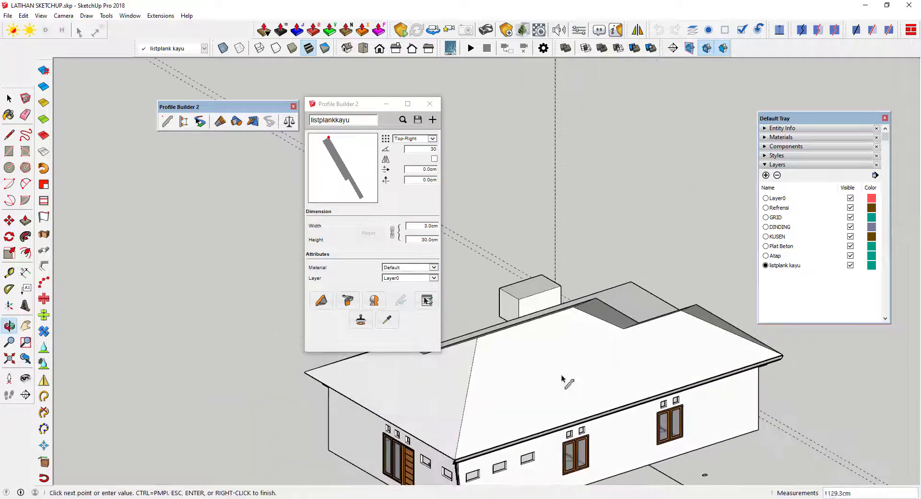
scroll(308, 375, up, 3)
scroll(283, 350, up, 2)
scroll(263, 341, down, 3)
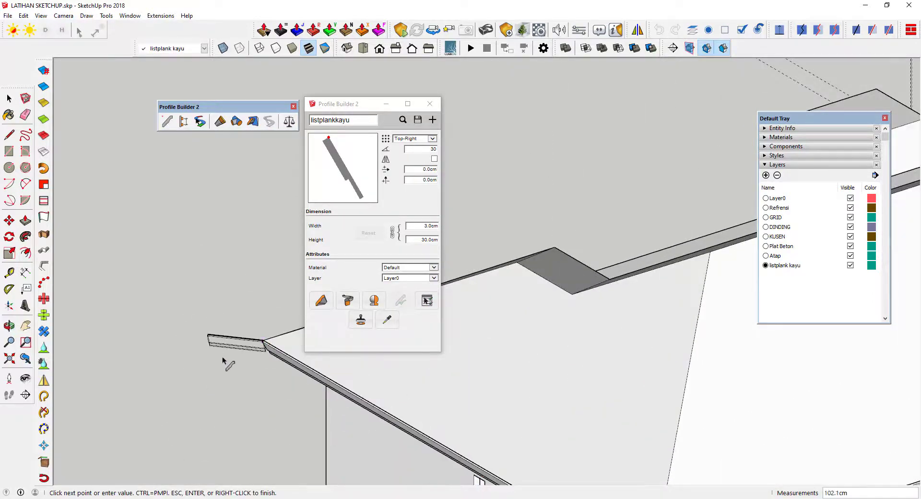
middle_drag(226, 362, 547, 393)
scroll(547, 393, up, 3)
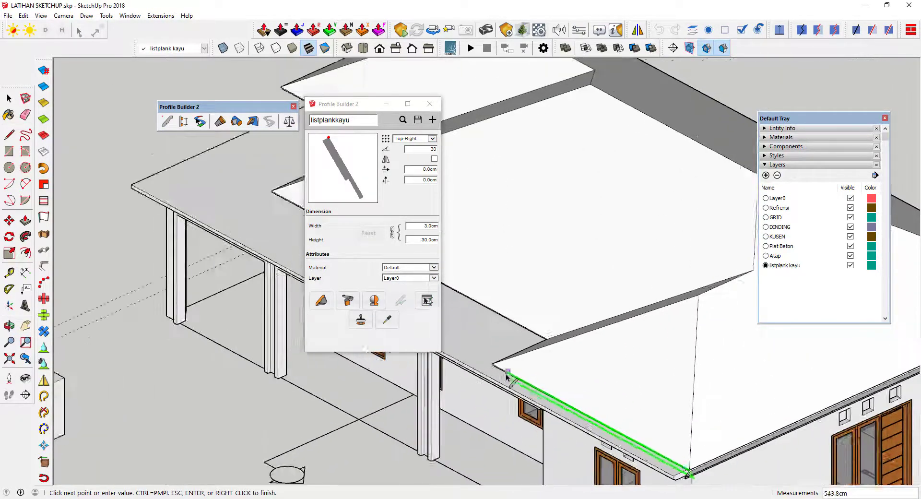
scroll(510, 375, up, 2)
mouse_move(559, 346)
middle_down()
mouse_move(662, 384)
mouse_move(649, 350)
mouse_move(565, 358)
middle_up()
scroll(565, 357, down, 3)
middle_drag(586, 442, 695, 365)
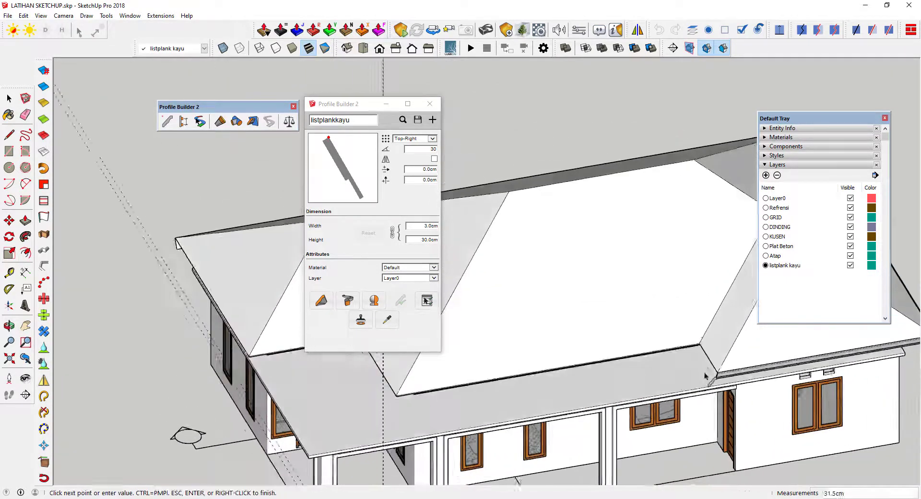
scroll(699, 349, up, 3)
click(701, 334)
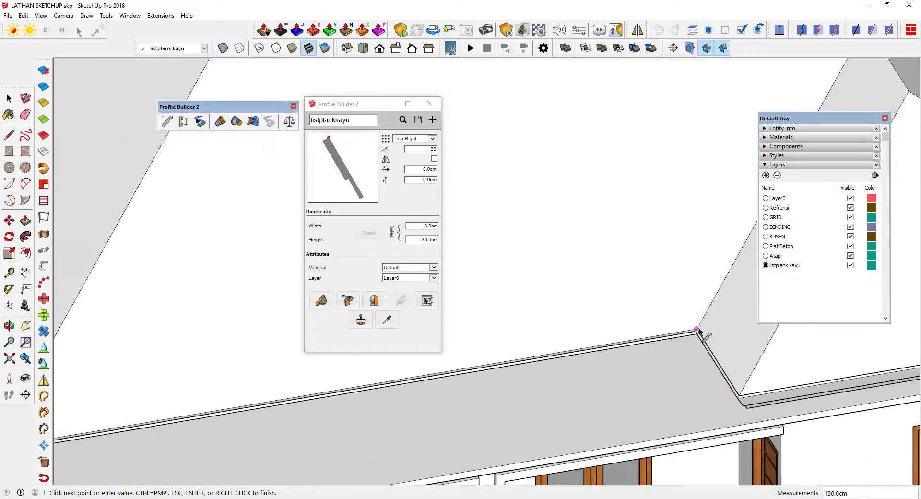
- Place fascia path points along the front eave and around its corners
scroll(703, 331, down, 3)
scroll(709, 321, down, 2)
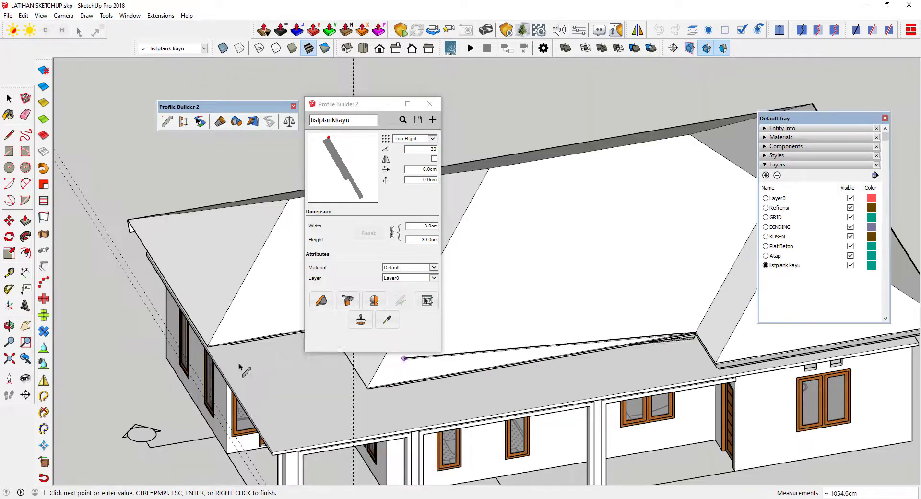
click(370, 391)
scroll(312, 407, down, 2)
middle_drag(312, 407, 365, 398)
scroll(383, 389, up, 3)
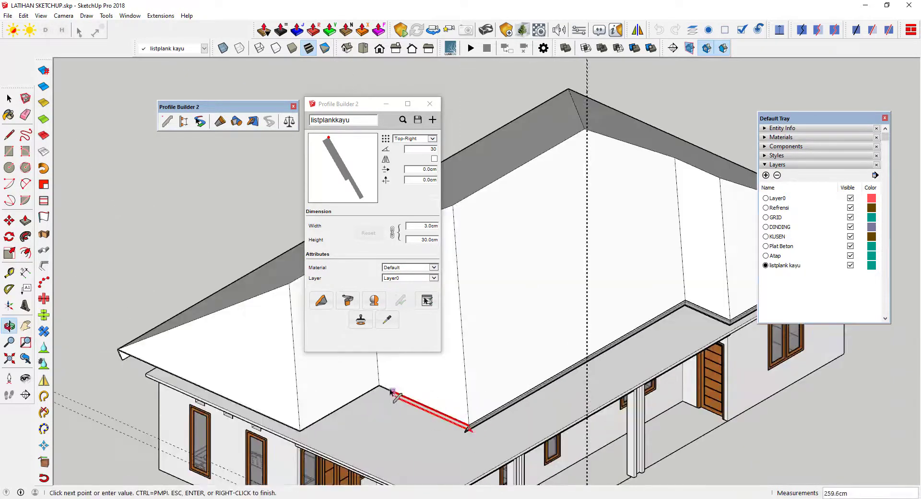
scroll(379, 386, up, 2)
click(380, 387)
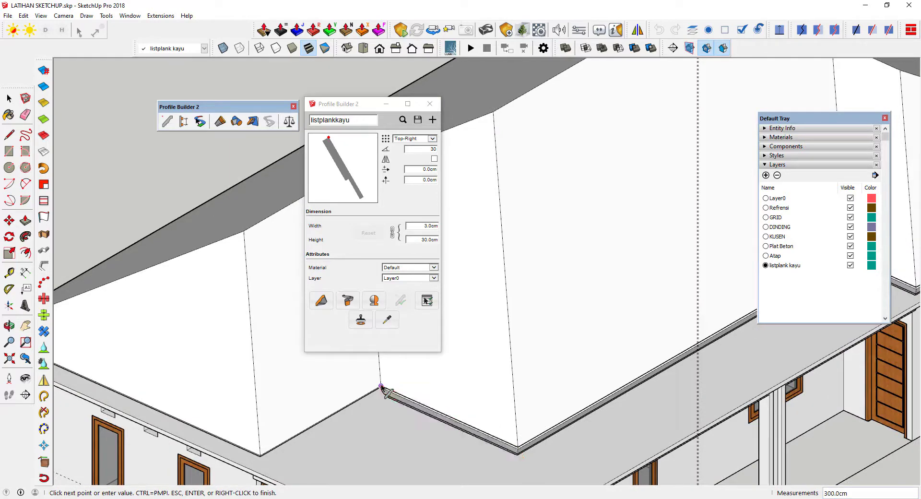
scroll(374, 381, down, 3)
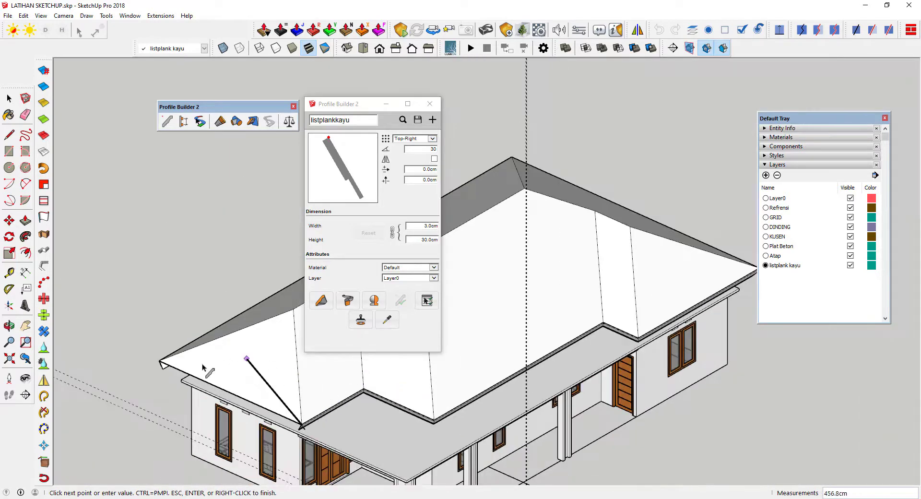
scroll(146, 365, up, 3)
scroll(140, 364, up, 2)
click(140, 364)
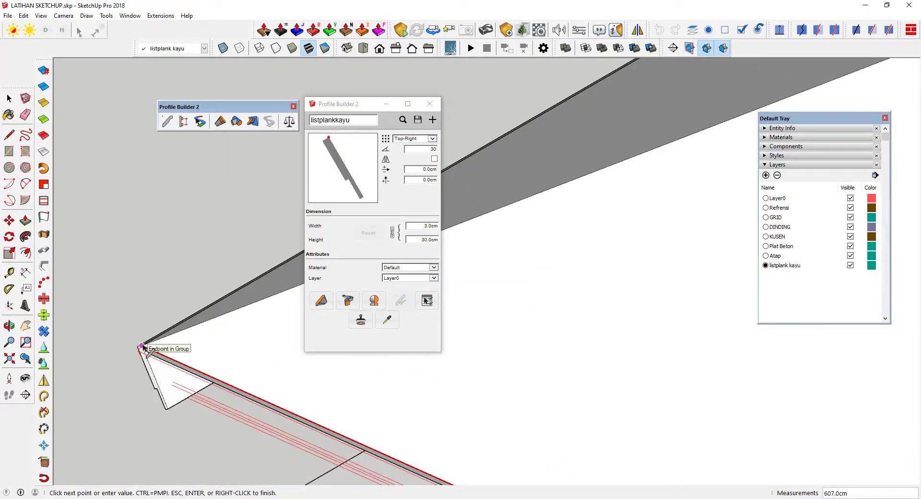
- Finish the fascia member and return to the Select tool
key(Return)
scroll(136, 283, down, 1)
scroll(136, 284, down, 1)
key(space)
scroll(121, 261, down, 2)
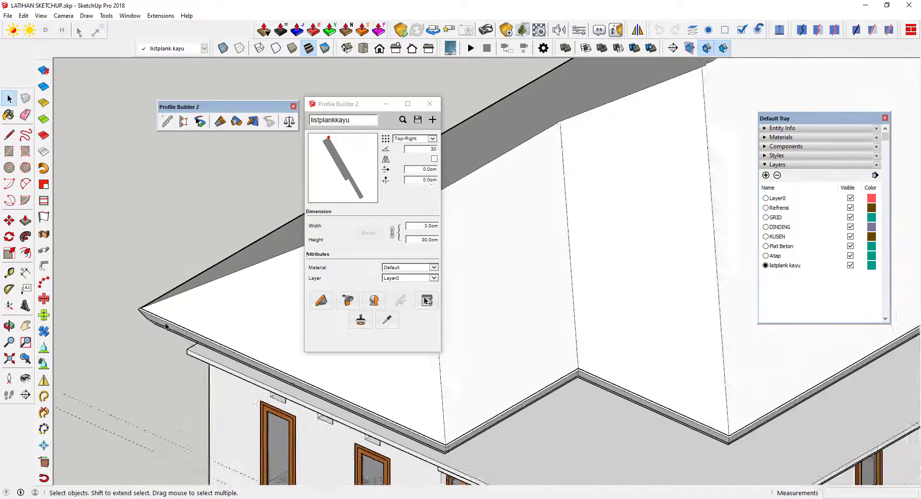
scroll(122, 261, down, 2)
middle_drag(365, 355, 375, 359)
middle_drag(518, 307, 324, 269)
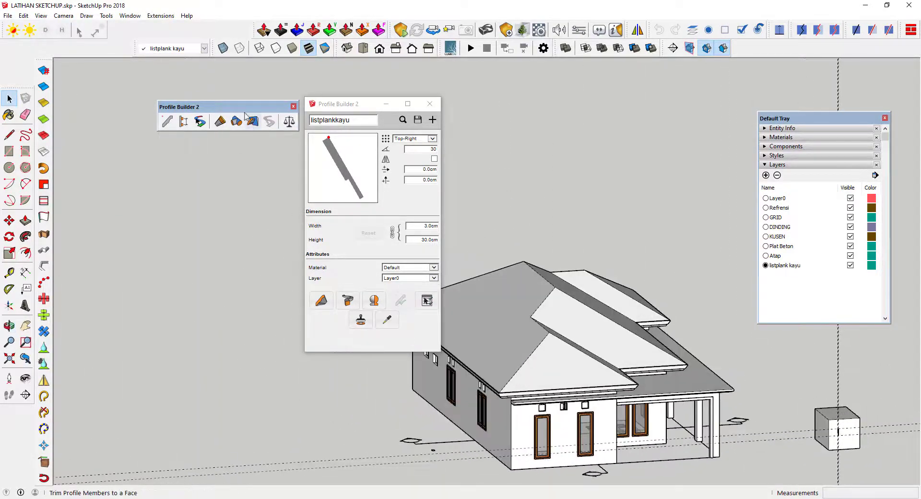
drag(240, 106, 191, 97)
mouse_move(468, 358)
middle_down()
mouse_move(422, 372)
mouse_move(541, 388)
mouse_move(479, 210)
middle_up()
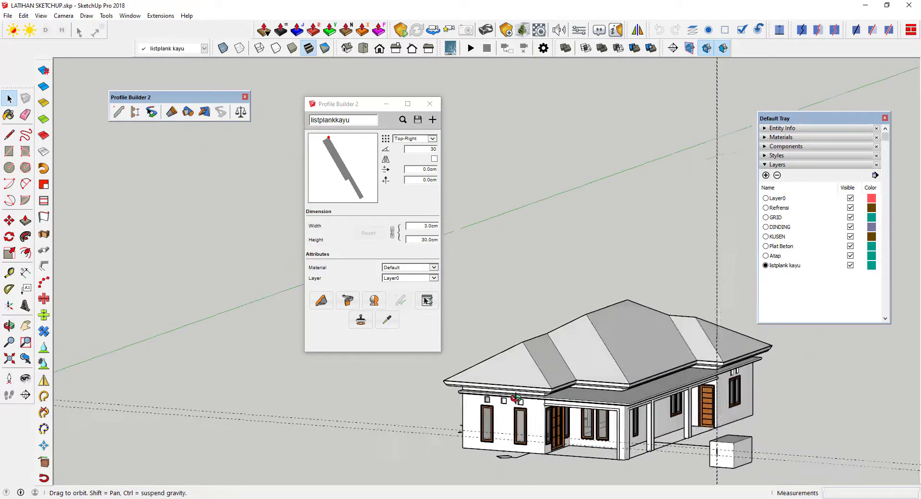
drag(342, 105, 273, 63)
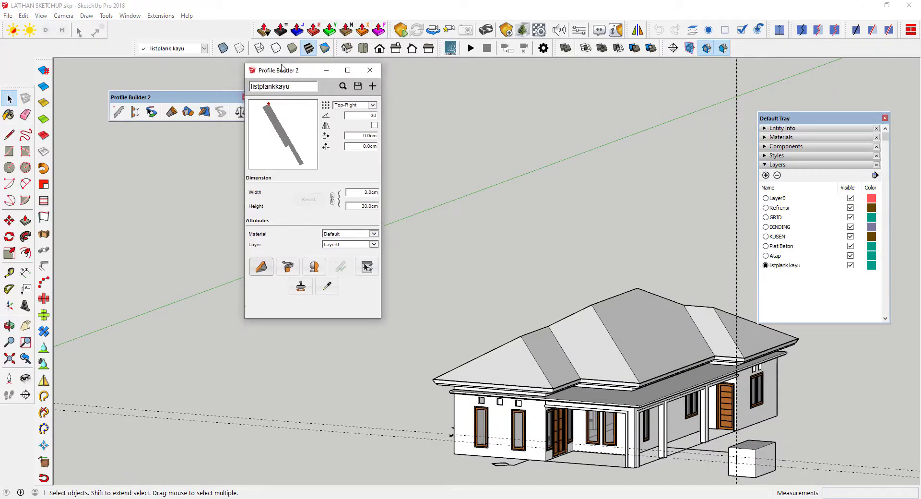
scroll(539, 331, up, 3)
shift+middle_drag(549, 375, 483, 295)
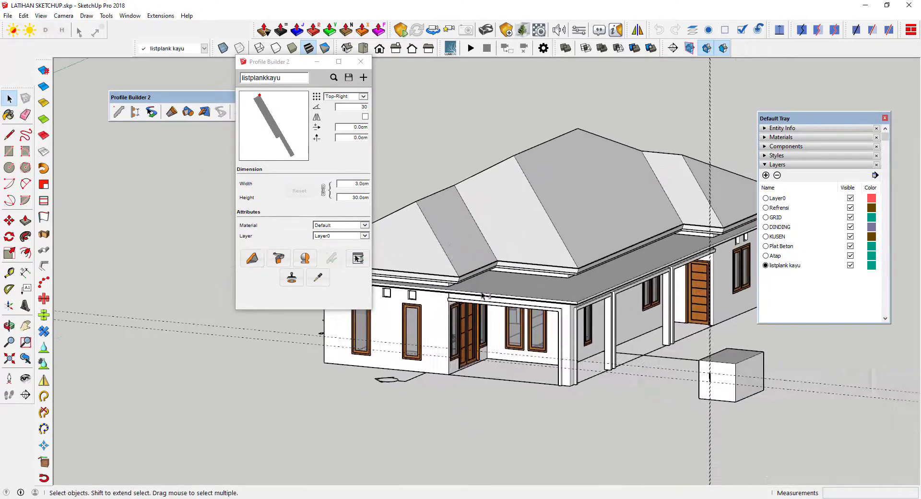
drag(299, 64, 266, 57)
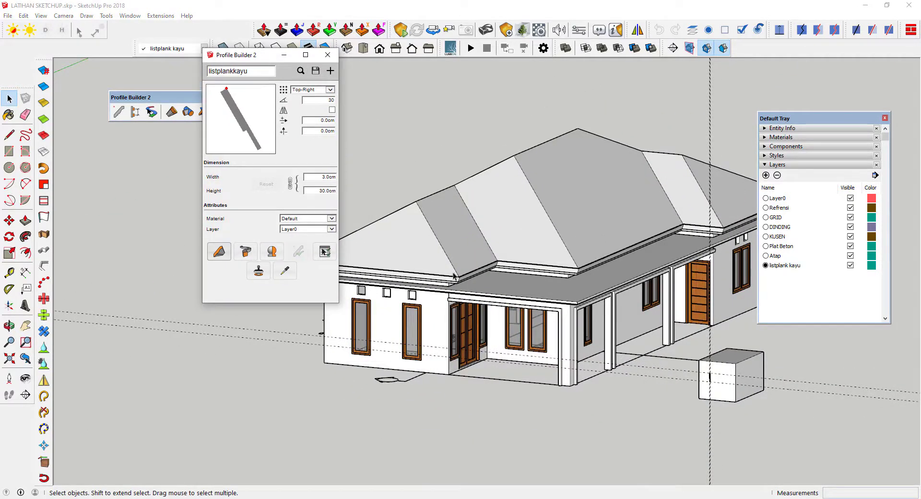
mouse_move(455, 277)
middle_down()
mouse_move(451, 264)
mouse_move(469, 281)
mouse_move(456, 280)
middle_up()
scroll(449, 256, up, 2)
scroll(460, 280, up, 2)
scroll(469, 282, up, 2)
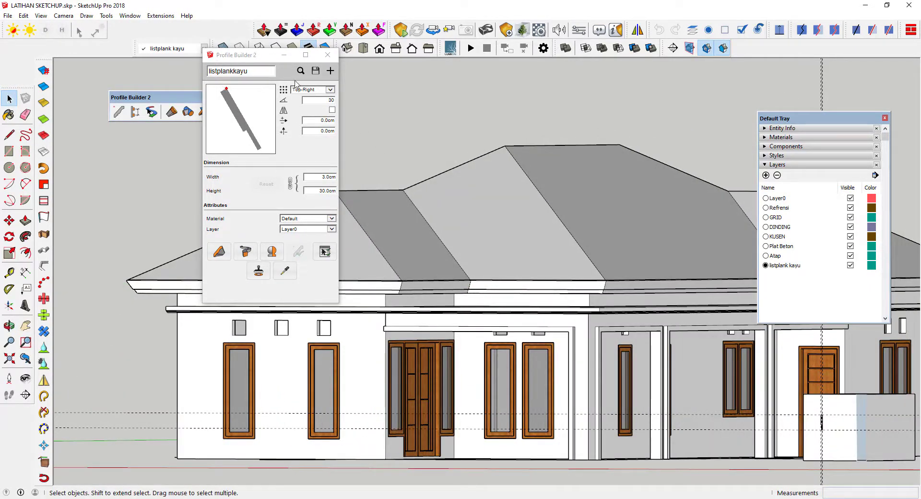
click(316, 71)
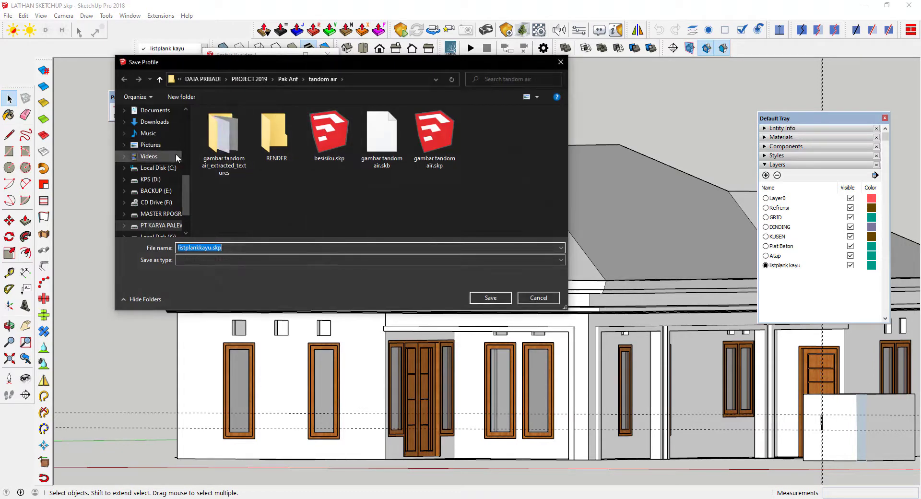
click(560, 62)
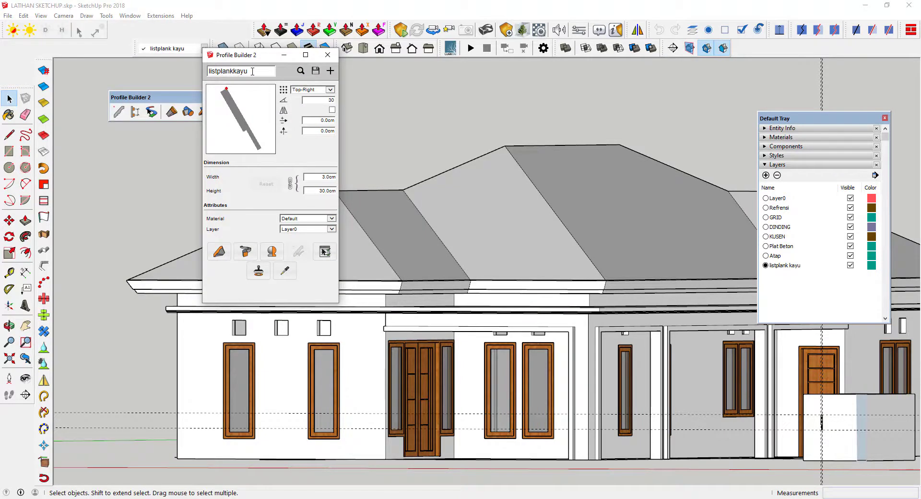
drag(252, 54, 377, 59)
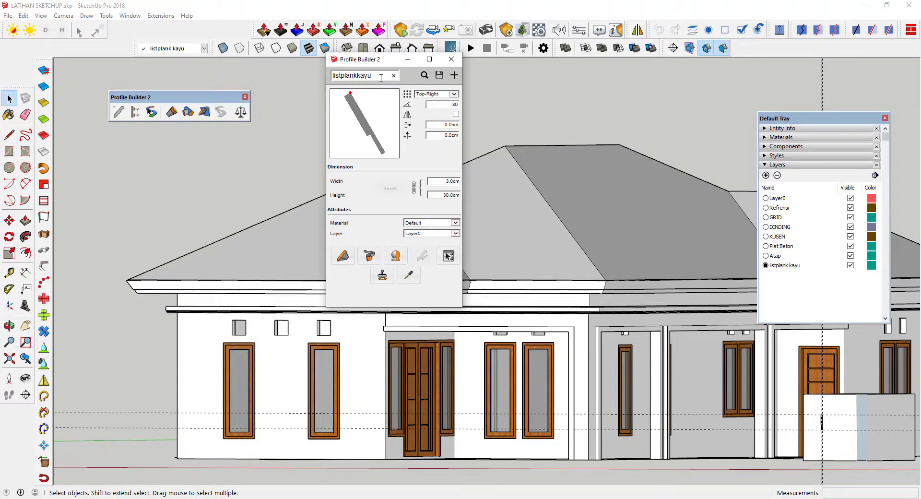
drag(373, 78, 323, 70)
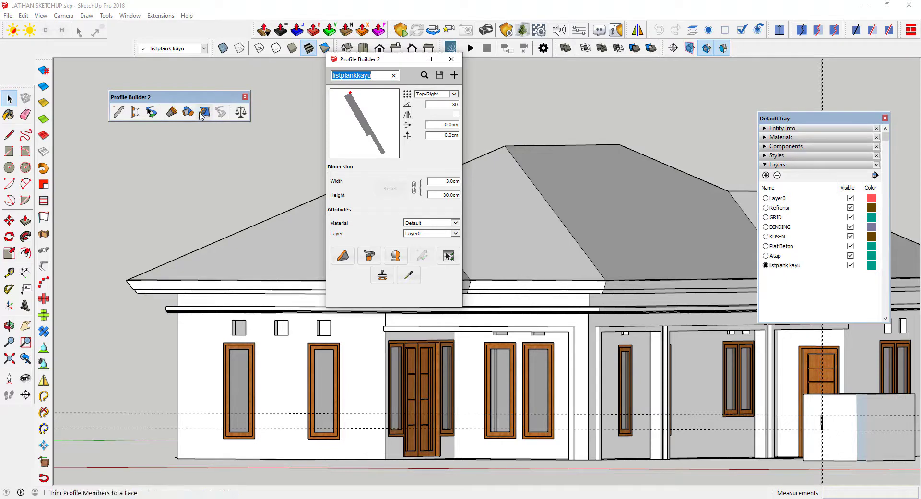
drag(185, 100, 172, 93)
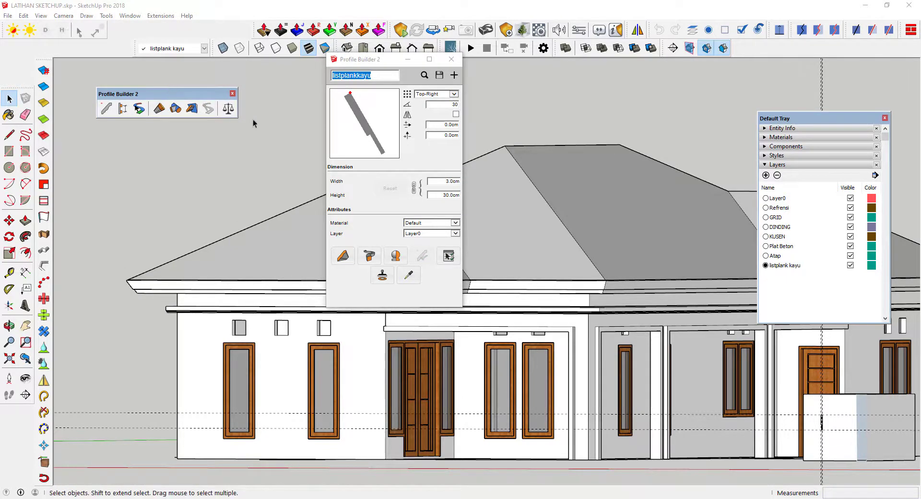
scroll(238, 302, down, 1)
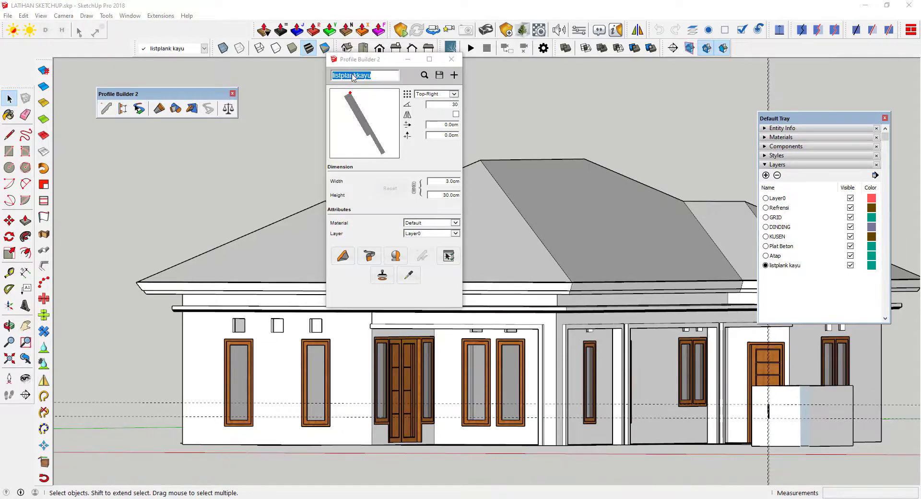
drag(376, 59, 608, 49)
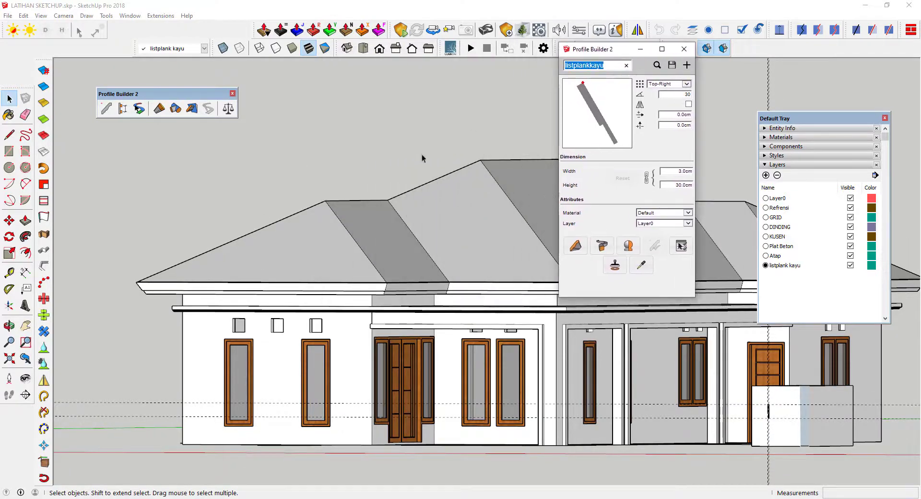
mouse_move(302, 237)
middle_down()
mouse_move(284, 239)
mouse_move(316, 263)
mouse_move(191, 231)
mouse_move(267, 251)
middle_up()
scroll(320, 290, up, 2)
scroll(321, 290, up, 2)
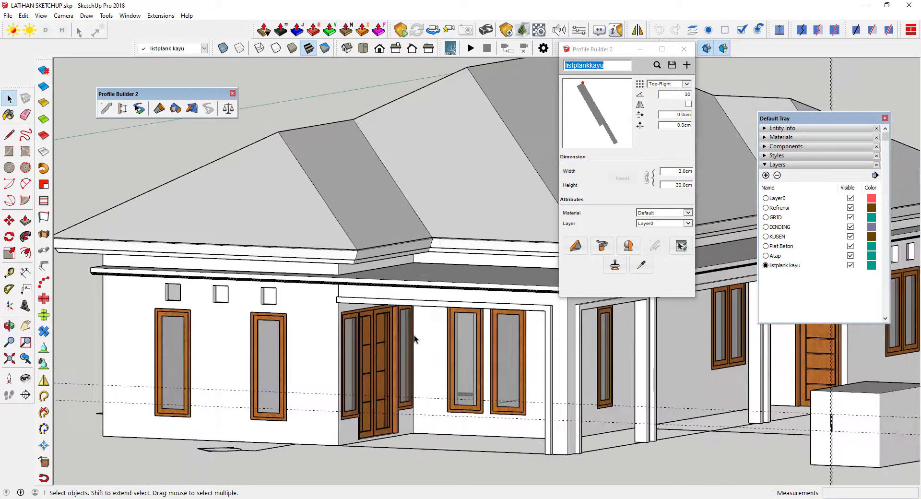
scroll(369, 300, down, 3)
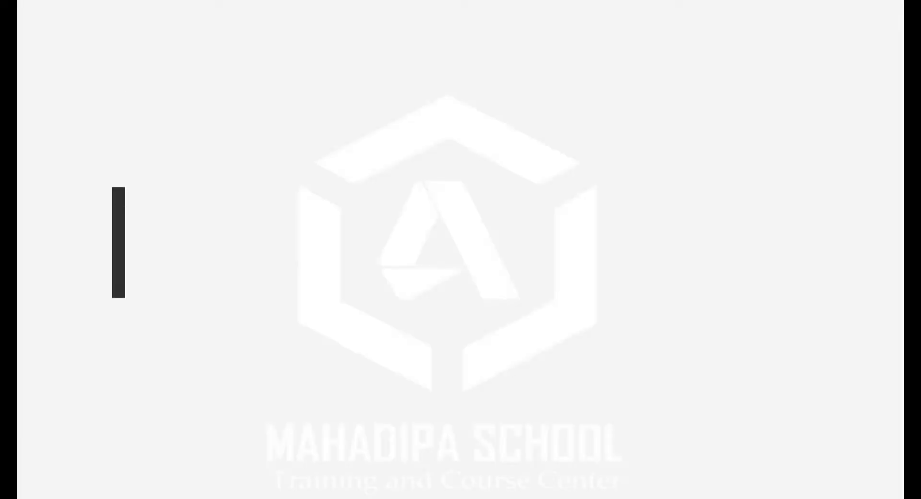